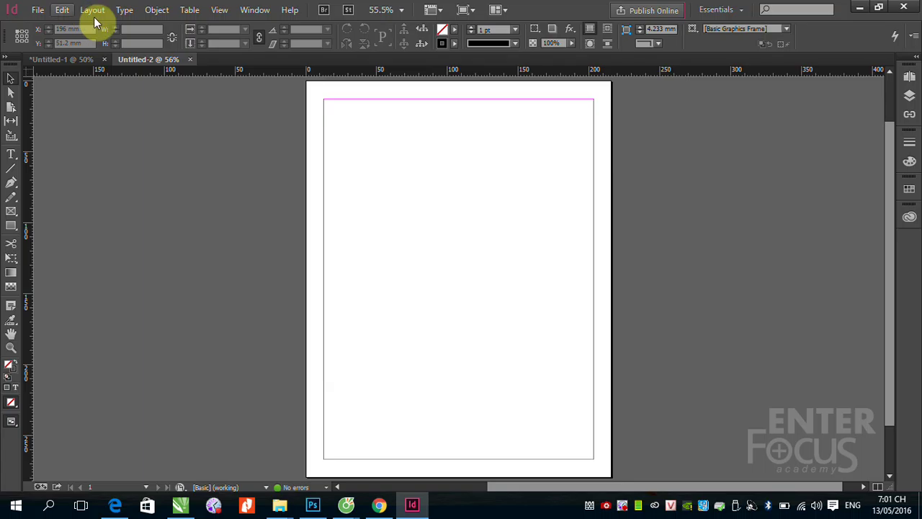
# Step: Open Layout > Insert Pages, look over the master choices, and cancel without inserting
pyautogui.click(92, 12)
pyautogui.moveTo(302, 26)
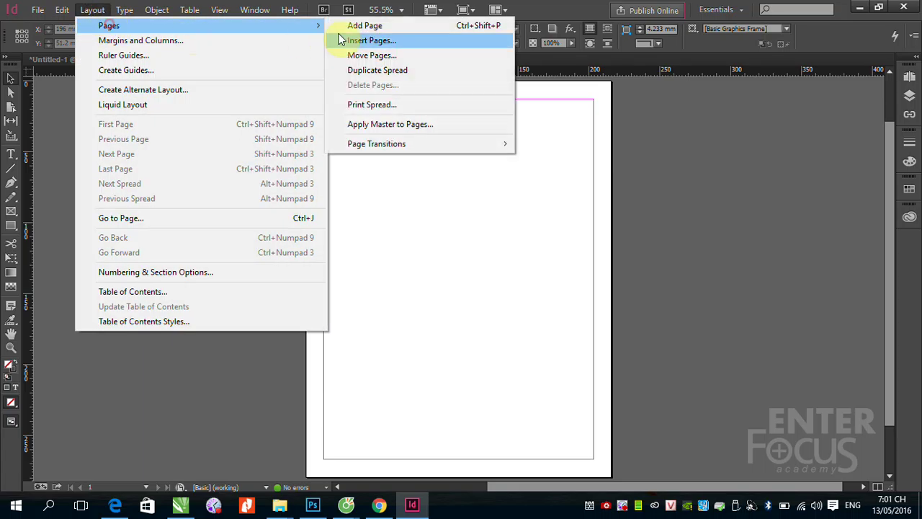
pyautogui.click(393, 40)
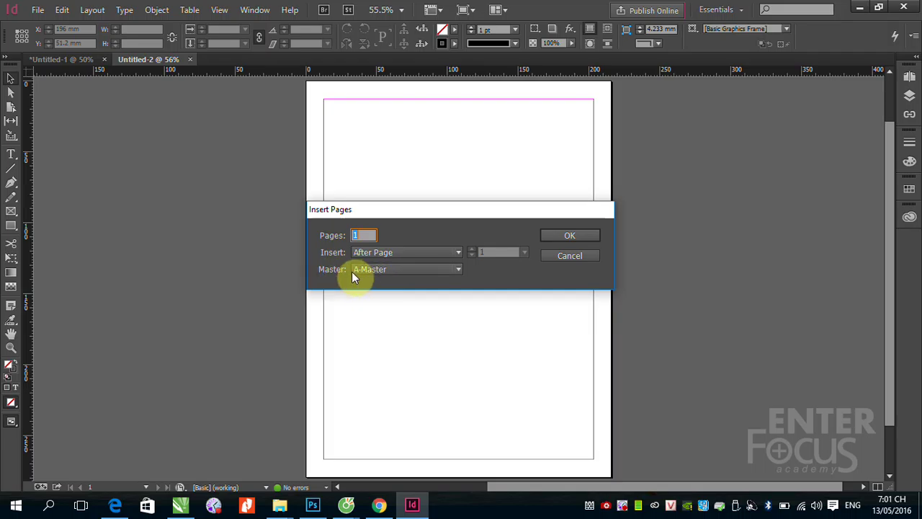
pyautogui.click(459, 269)
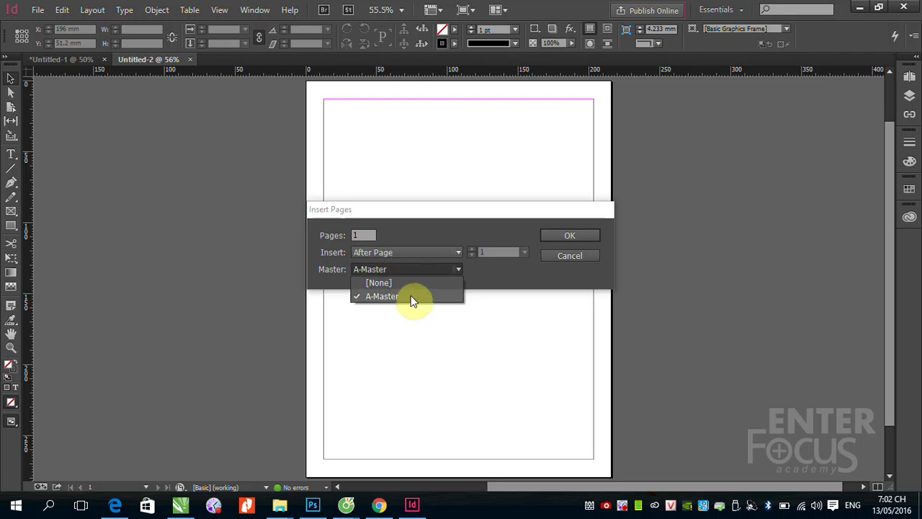
pyautogui.click(569, 258)
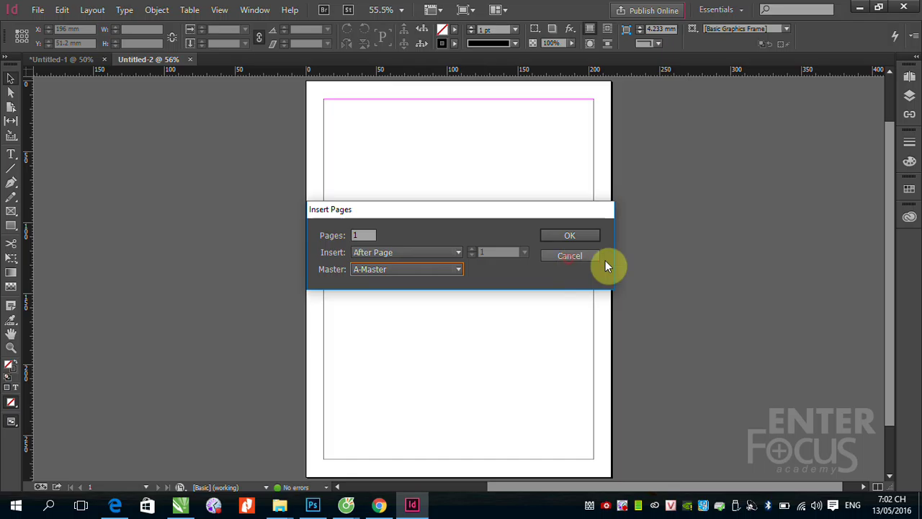
pyautogui.click(580, 259)
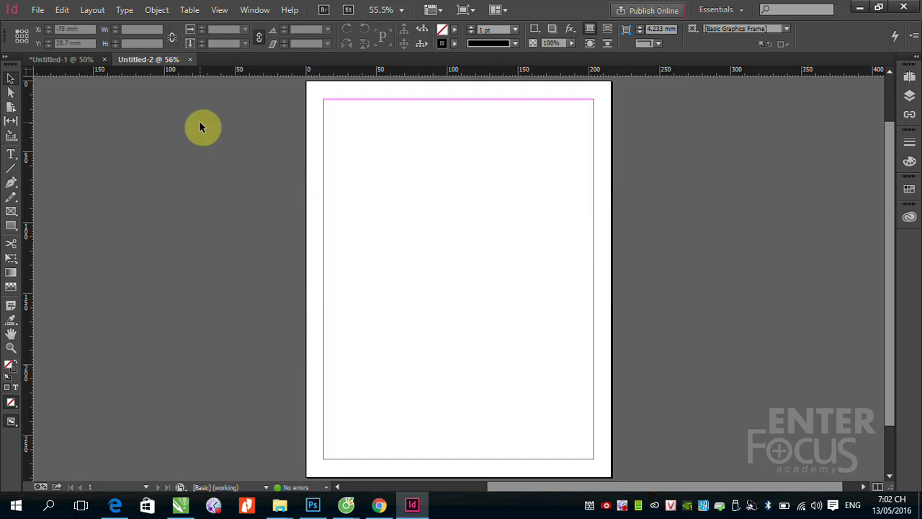
# Step: Start a new document from the File menu, then cancel it
pyautogui.click(37, 10)
pyautogui.moveTo(61, 27)
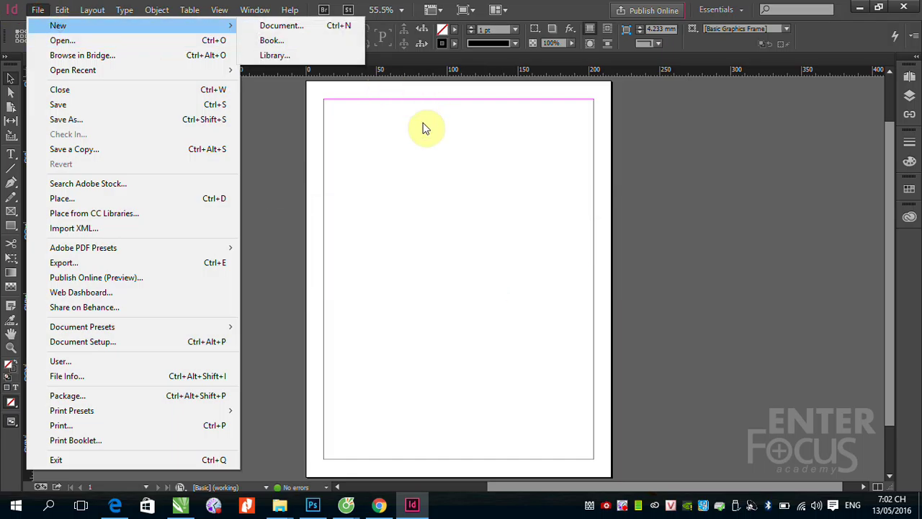
pyautogui.click(281, 25)
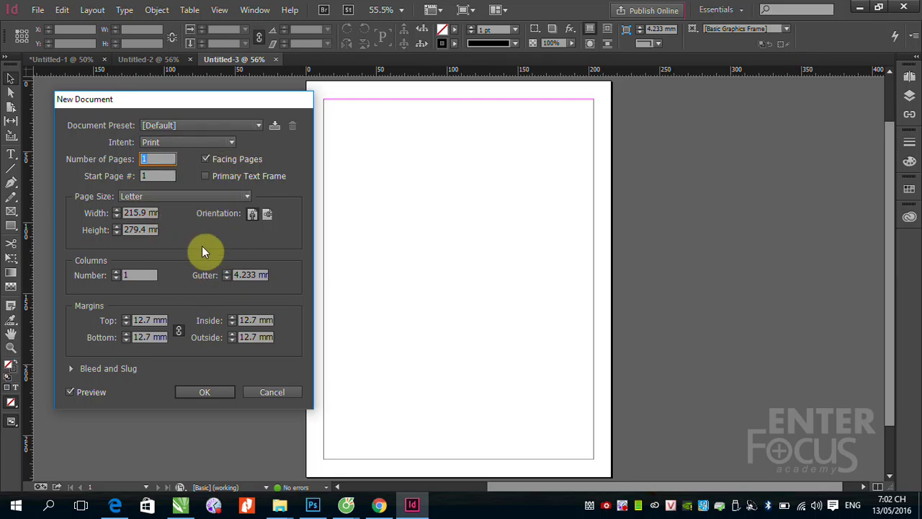
pyautogui.click(277, 392)
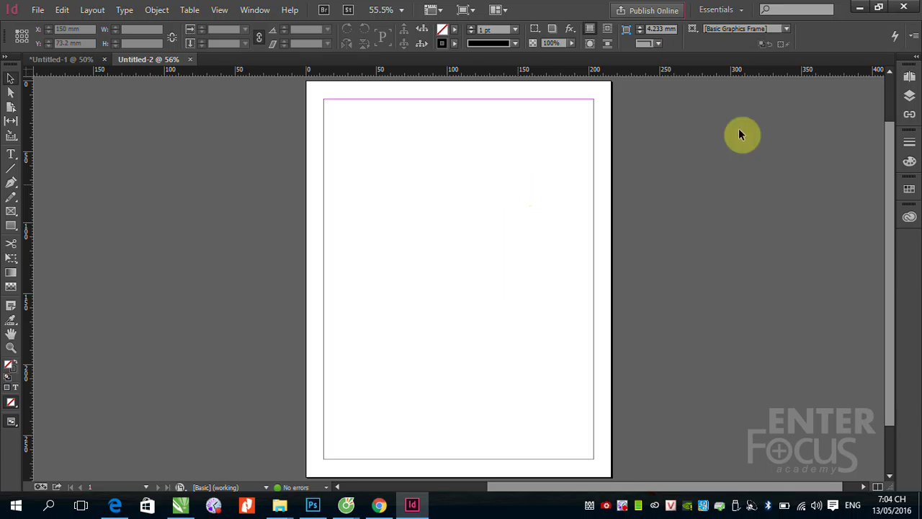
# Step: Add four pages to make five pages (1, 2–3, 4–5), then open A-Master for editing
pyautogui.click(909, 80)
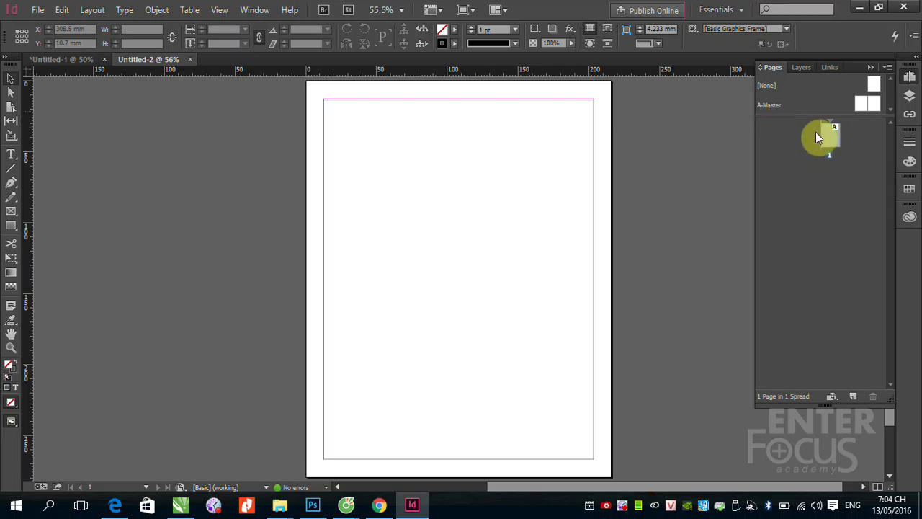
pyautogui.click(854, 396)
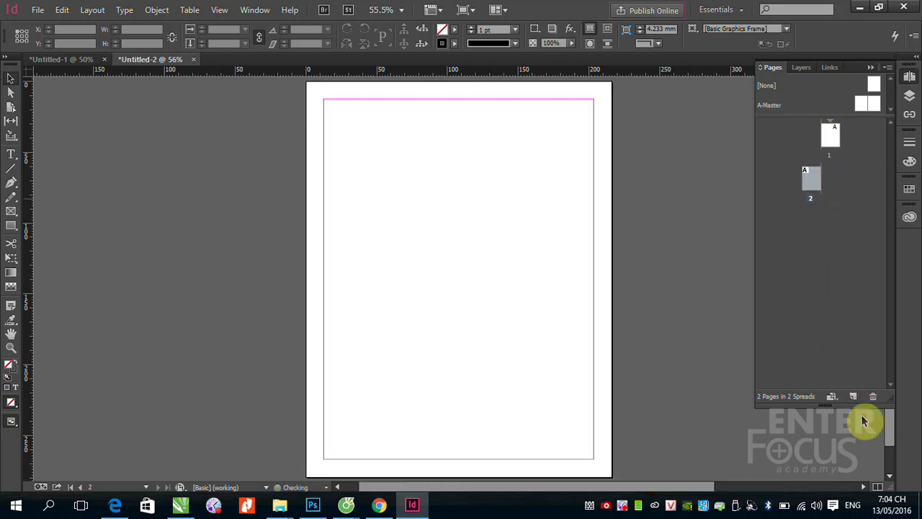
pyautogui.click(853, 397)
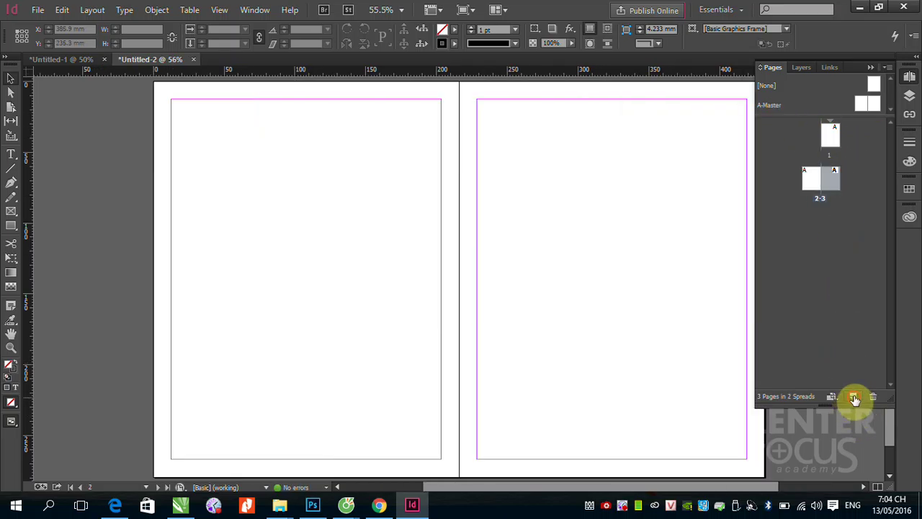
pyautogui.click(855, 398)
pyautogui.click(854, 396)
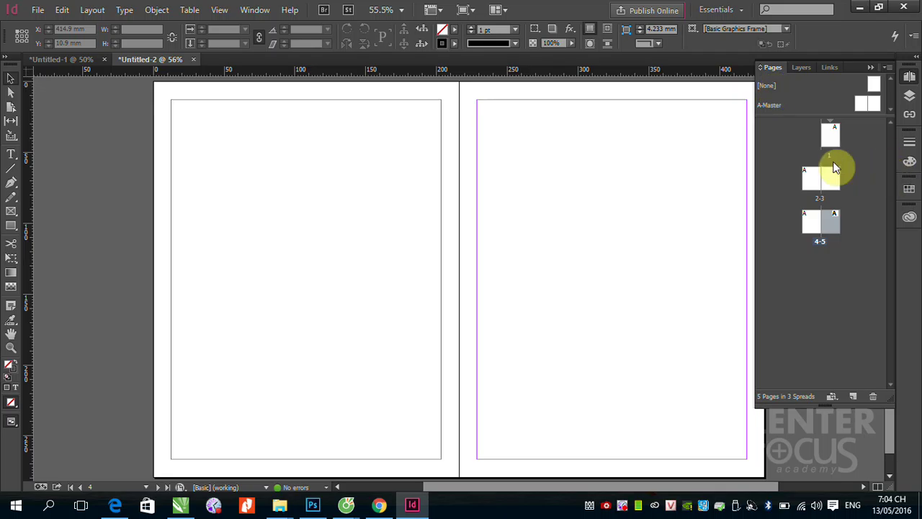
pyautogui.click(833, 218)
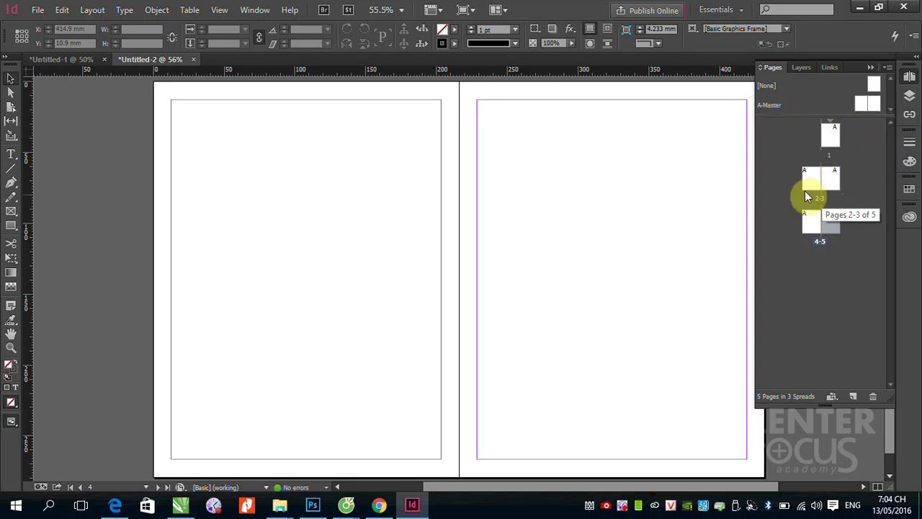
pyautogui.doubleClick(863, 104)
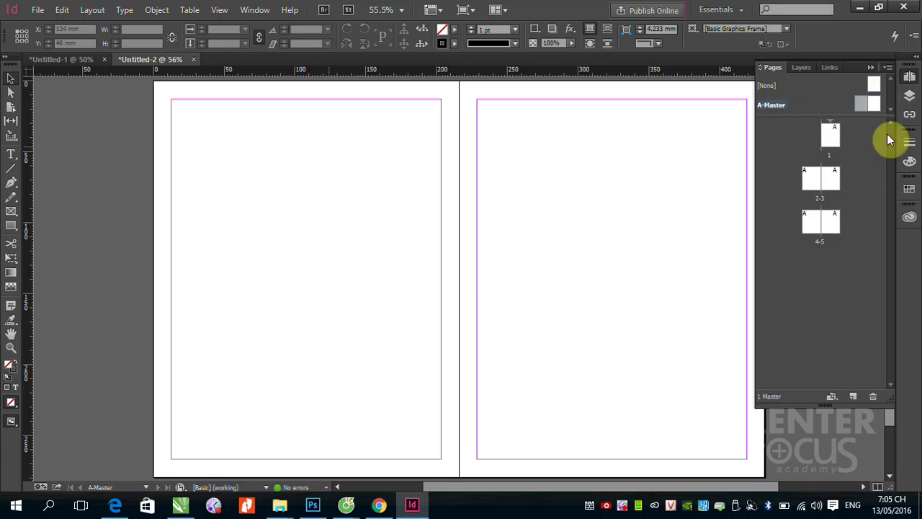
# Step: Jump to spread 2–3 and back to the A-Master, pan across it, and pick the Rectangle tool
pyautogui.click(861, 106)
pyautogui.click(861, 105)
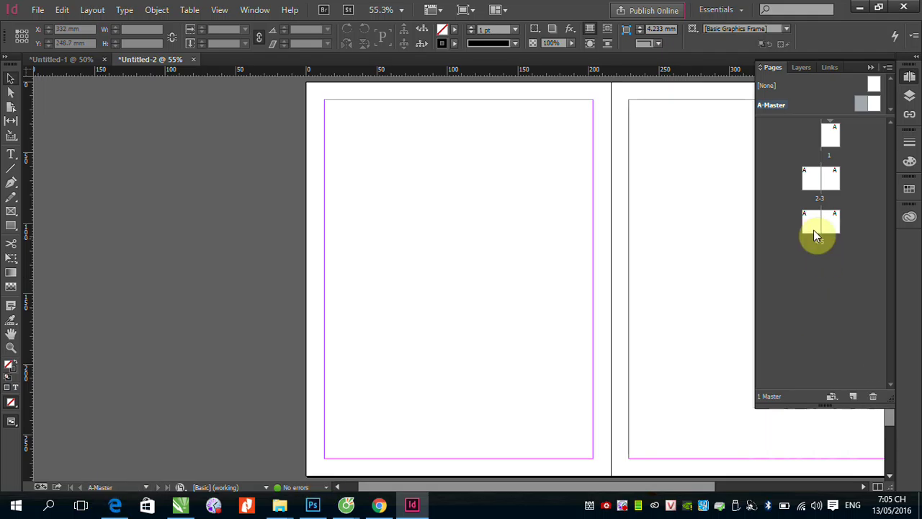
pyautogui.doubleClick(817, 186)
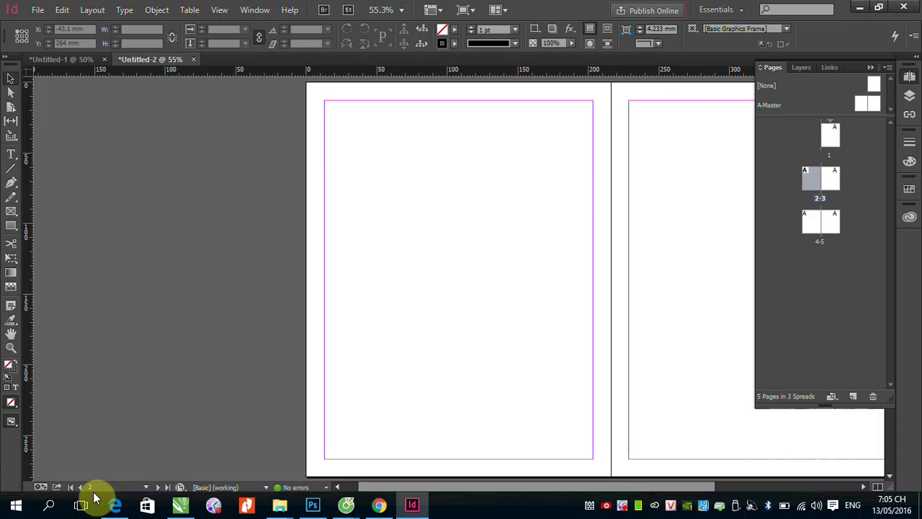
pyautogui.doubleClick(865, 110)
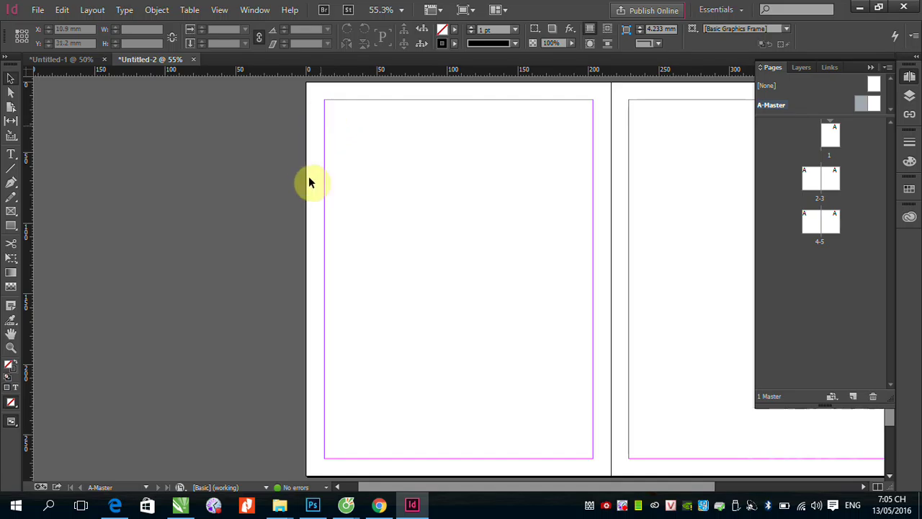
pyautogui.moveTo(552, 189); pyautogui.dragTo(408, 231)
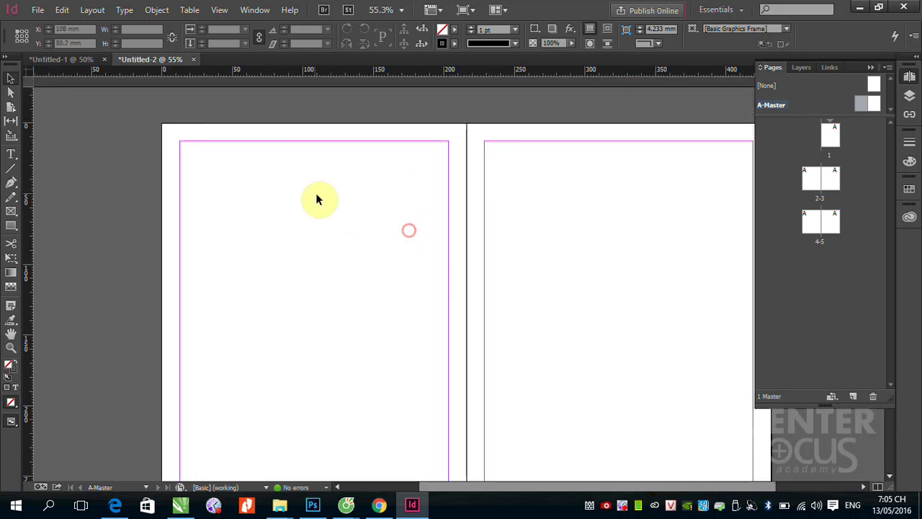
pyautogui.click(11, 225)
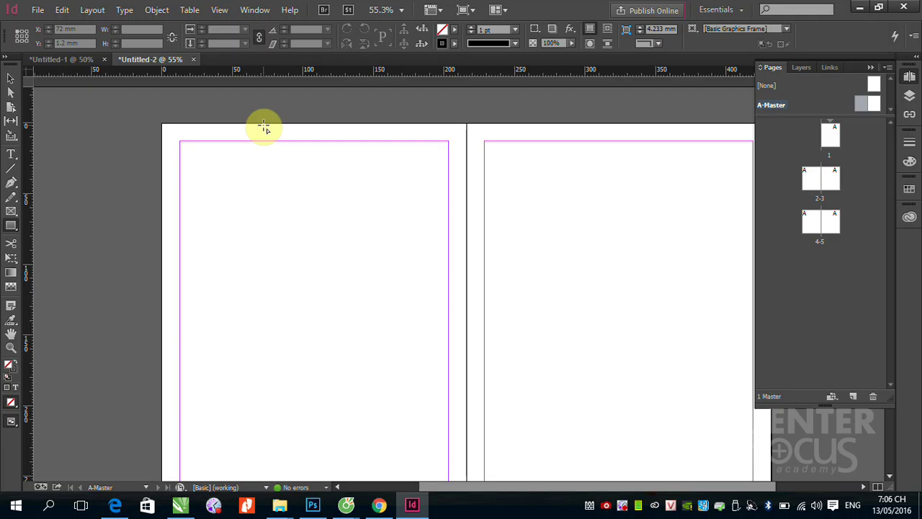
# Step: Draw a magenta header bar along the left master page's top edge, with no outline
pyautogui.moveTo(163, 120); pyautogui.dragTo(397, 196)
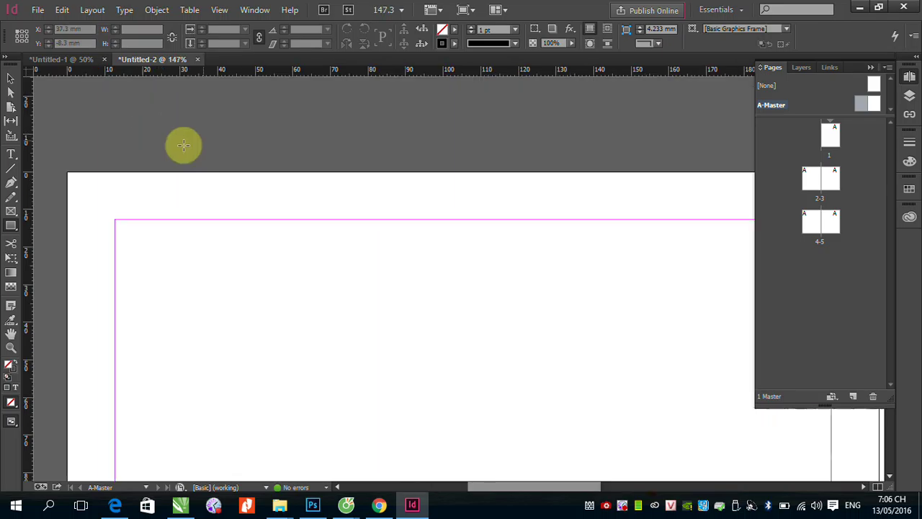
pyautogui.moveTo(70, 175); pyautogui.dragTo(473, 219)
pyautogui.click(909, 189)
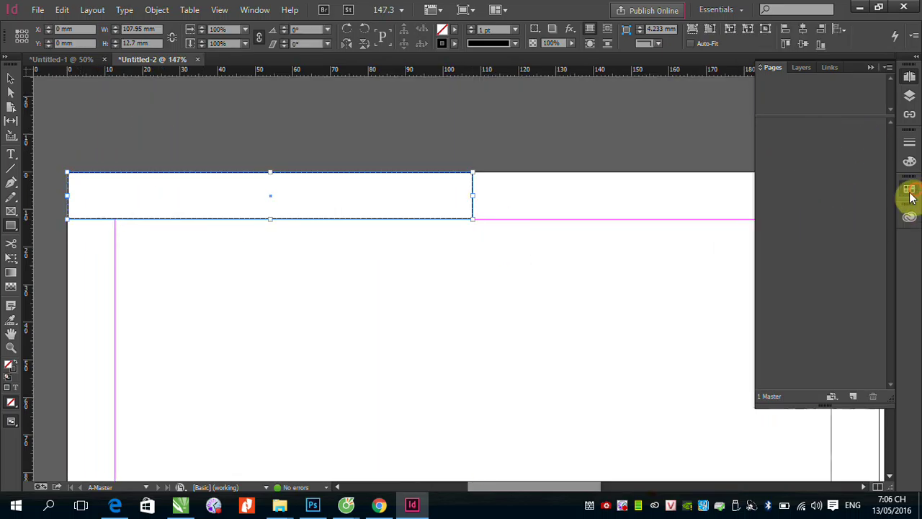
pyautogui.moveTo(782, 277); pyautogui.dragTo(89, 190)
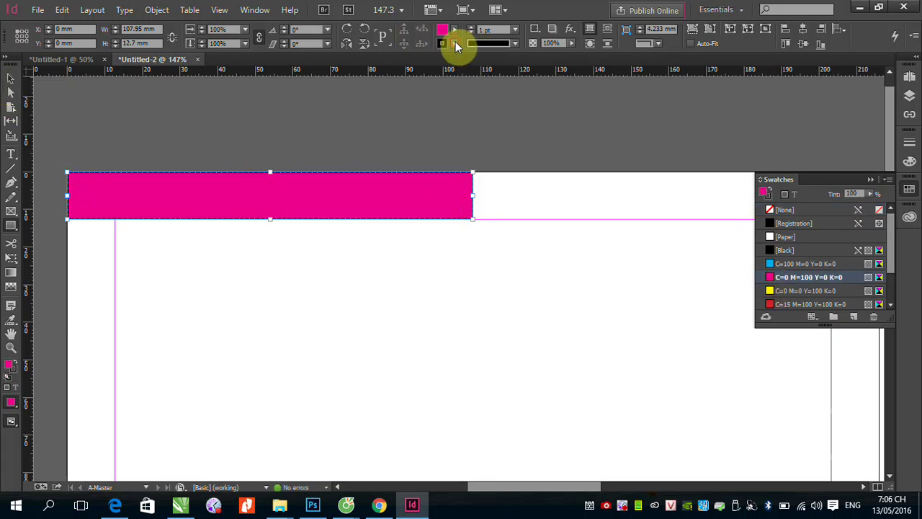
pyautogui.click(455, 44)
pyautogui.click(343, 72)
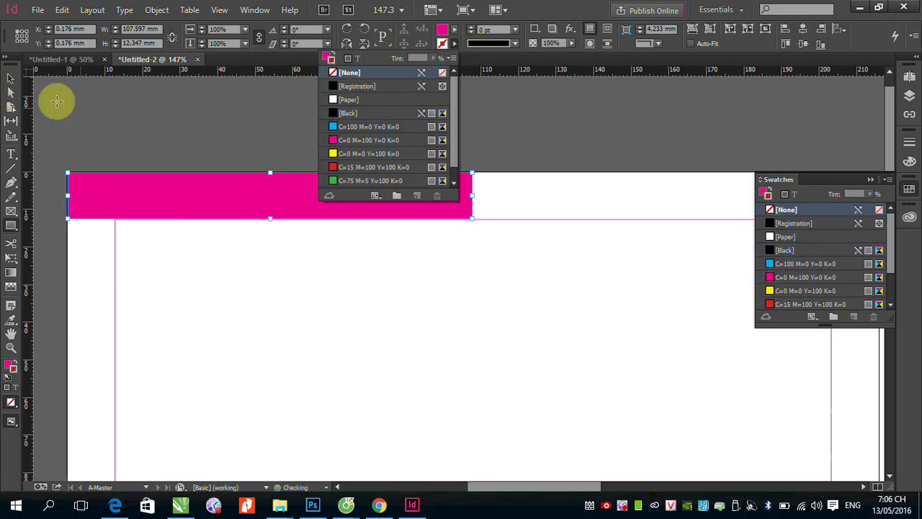
pyautogui.click(179, 104)
pyautogui.click(201, 123)
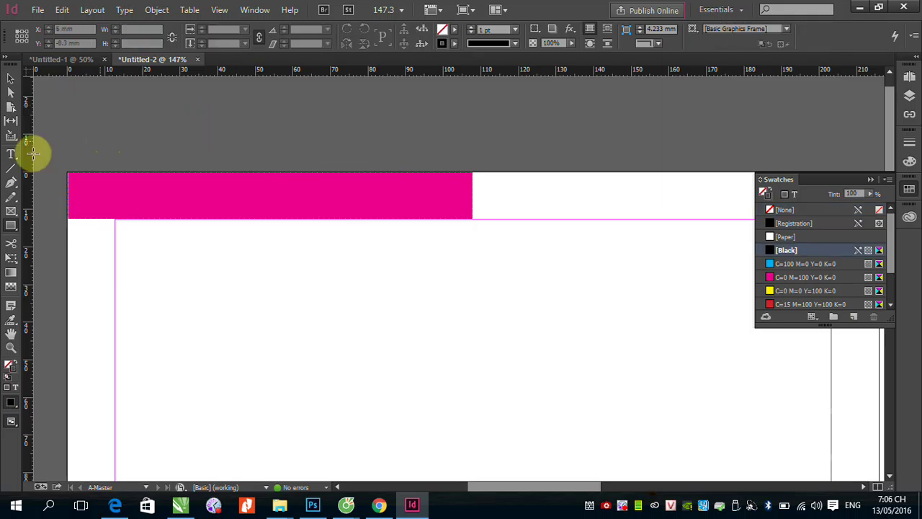
# Step: Add the heading 'TIN TRONG NUOC', move it onto the magenta bar, and enlarge it
pyautogui.click(11, 154)
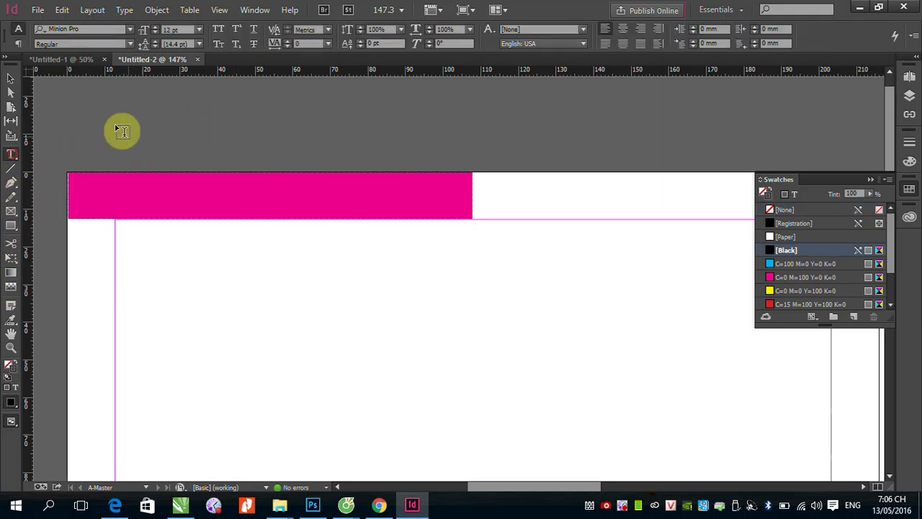
pyautogui.moveTo(386, 149); pyautogui.dragTo(391, 157)
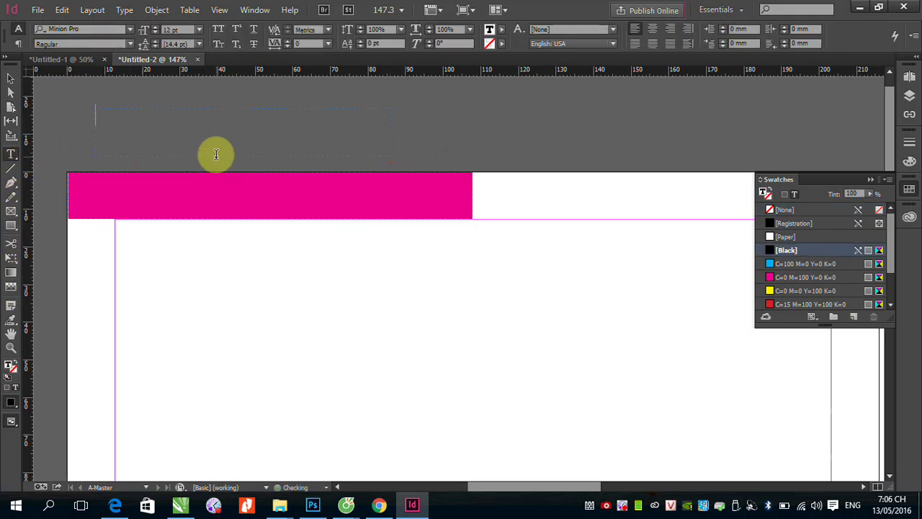
pyautogui.write('TIN TR')
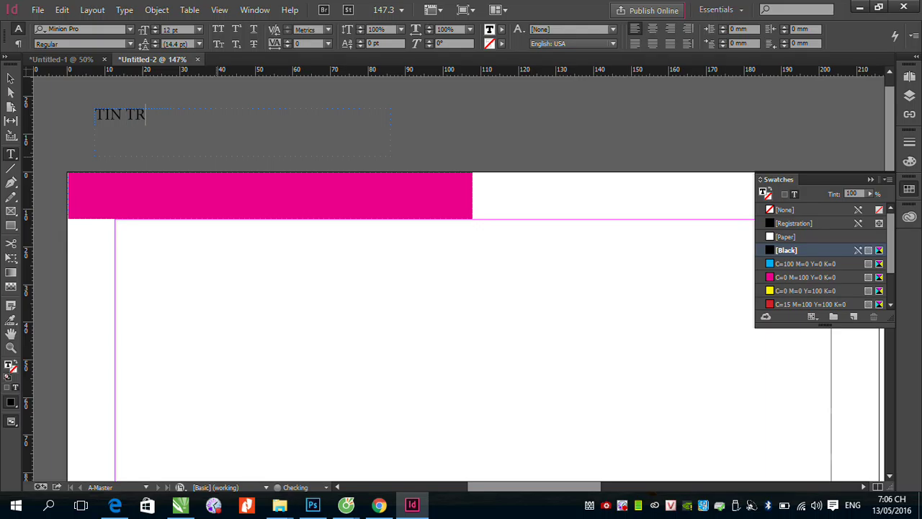
pyautogui.write('ONG NUOC')
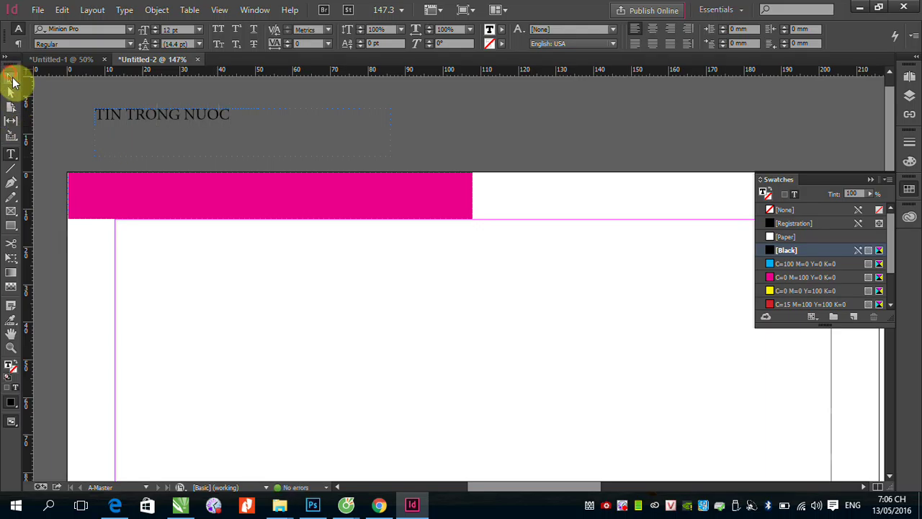
pyautogui.click(11, 78)
pyautogui.moveTo(177, 118); pyautogui.dragTo(196, 193)
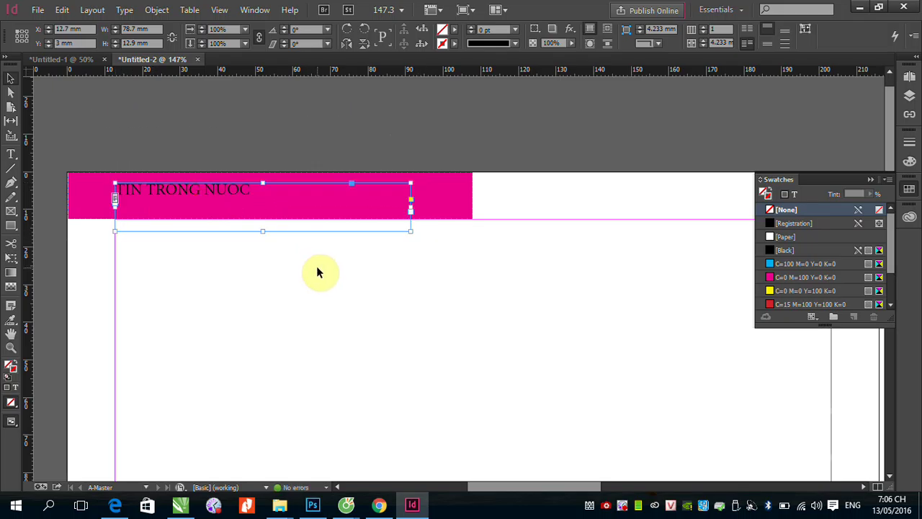
pyautogui.hotkey('ctrl', 'shift', '.')
pyautogui.hotkey('ctrl', 'shift', '.')
pyautogui.hotkey('ctrl', 'shift', '.')
pyautogui.hotkey('ctrl', 'shift', '.')
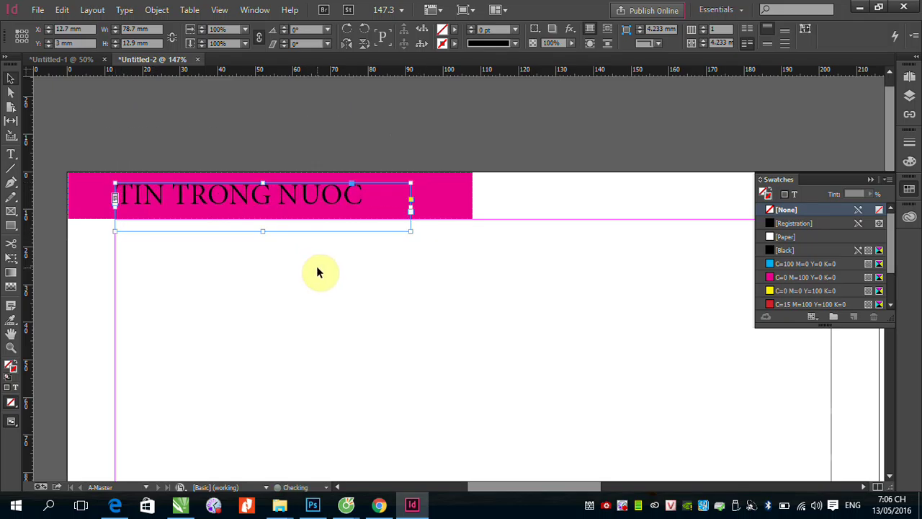
pyautogui.click(78, 103)
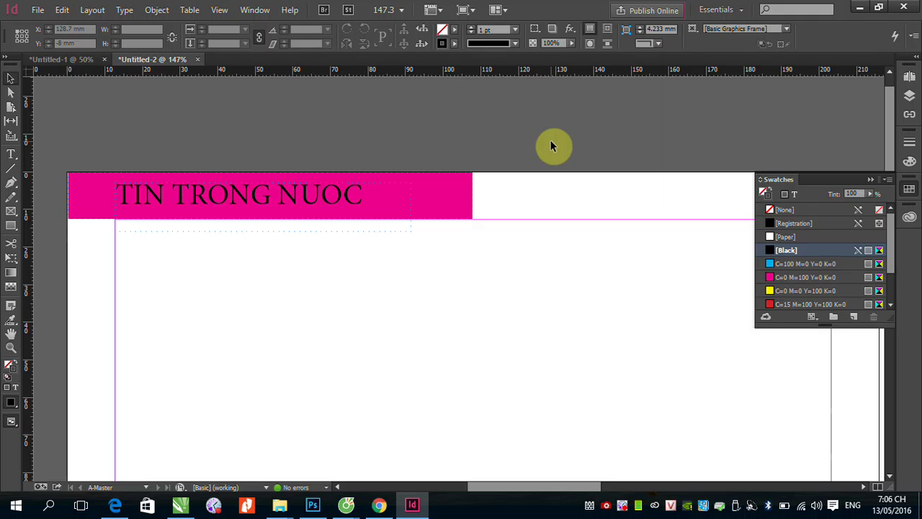
# Step: Check pages 2 and 4 from the Pages panel
pyautogui.click(910, 76)
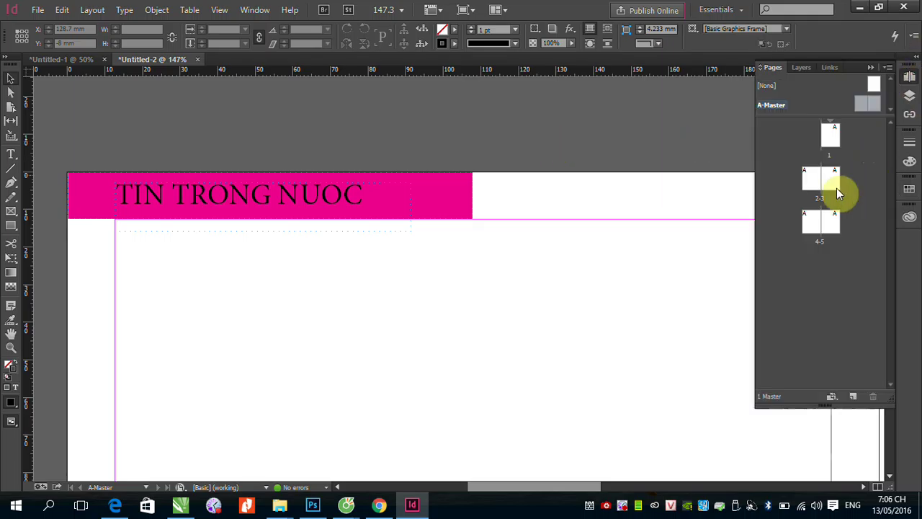
pyautogui.doubleClick(817, 184)
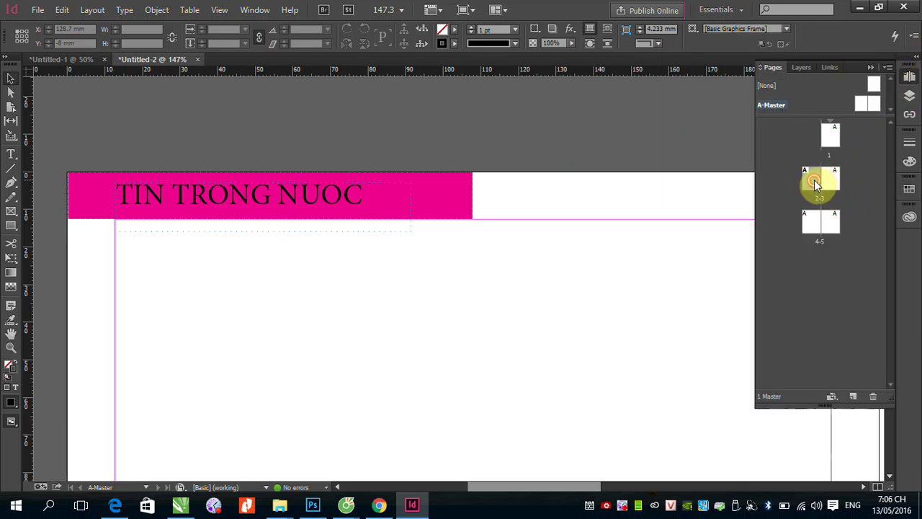
pyautogui.doubleClick(809, 220)
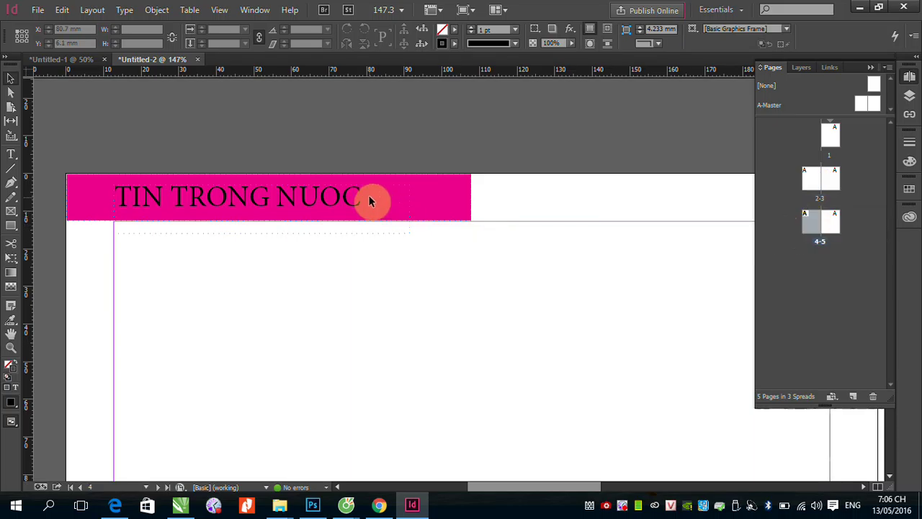
pyautogui.doubleClick(814, 182)
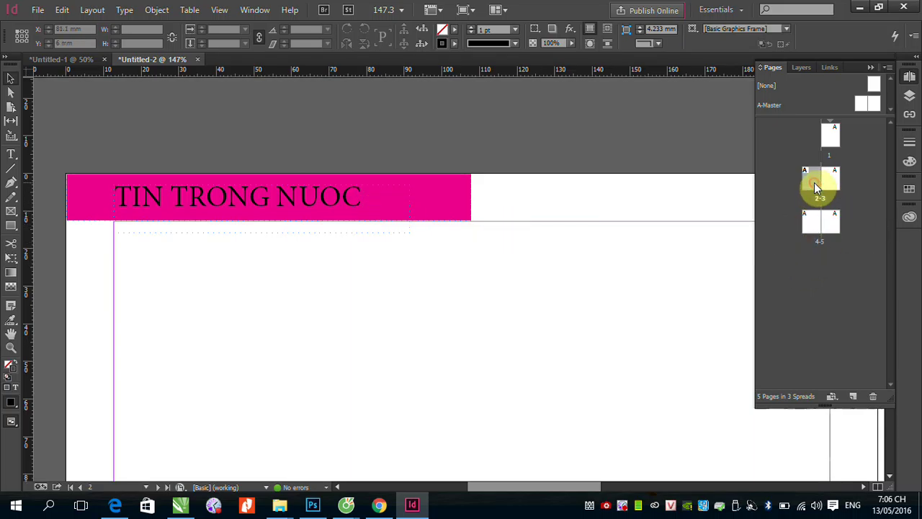
# Step: Add two pages to form the 6–7 spread, then return to the A-Master spread
pyautogui.click(861, 397)
pyautogui.click(857, 397)
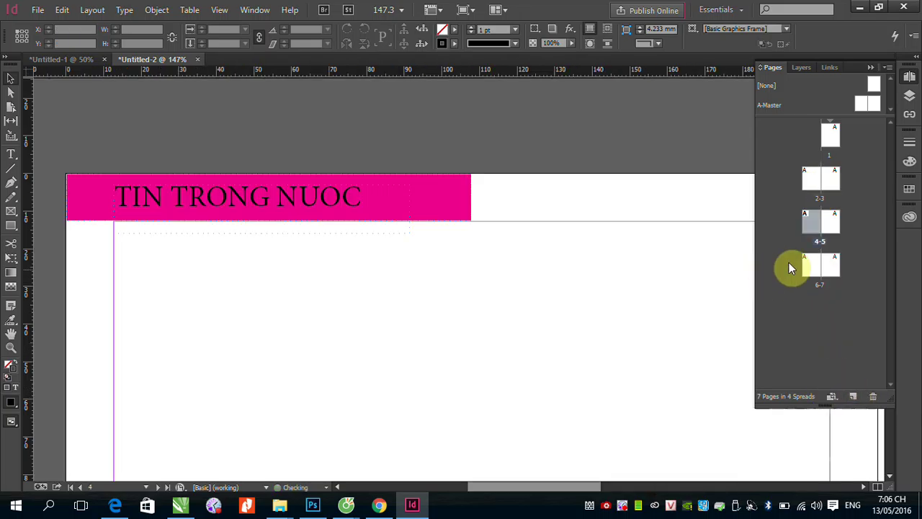
pyautogui.doubleClick(808, 264)
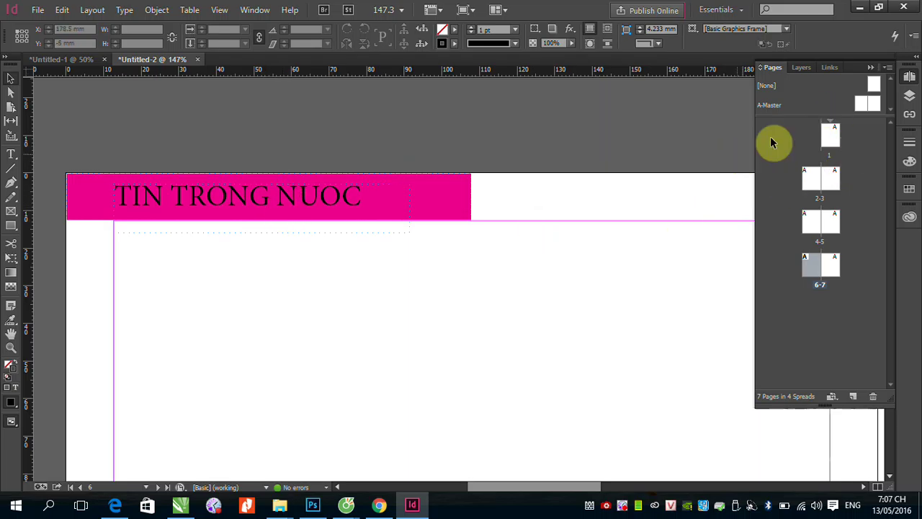
pyautogui.doubleClick(870, 105)
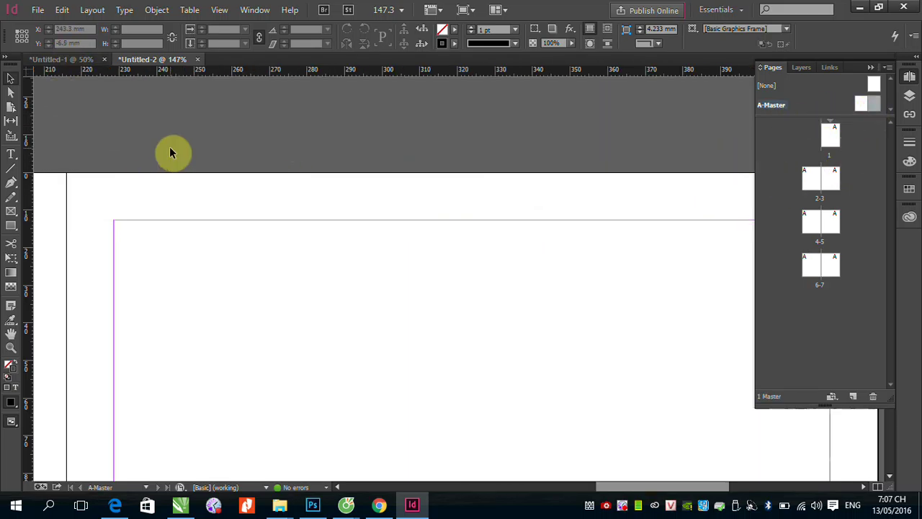
# Step: Draw a horizontal rule at the left page's top margin and copy it to the right page
pyautogui.scroll(-5, 169, 148)
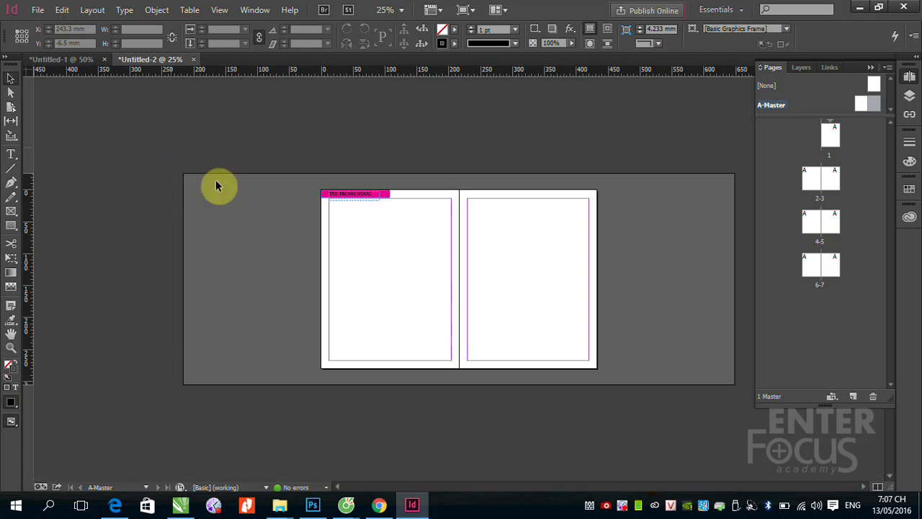
pyautogui.press('z')
pyautogui.moveTo(313, 169); pyautogui.dragTo(573, 248)
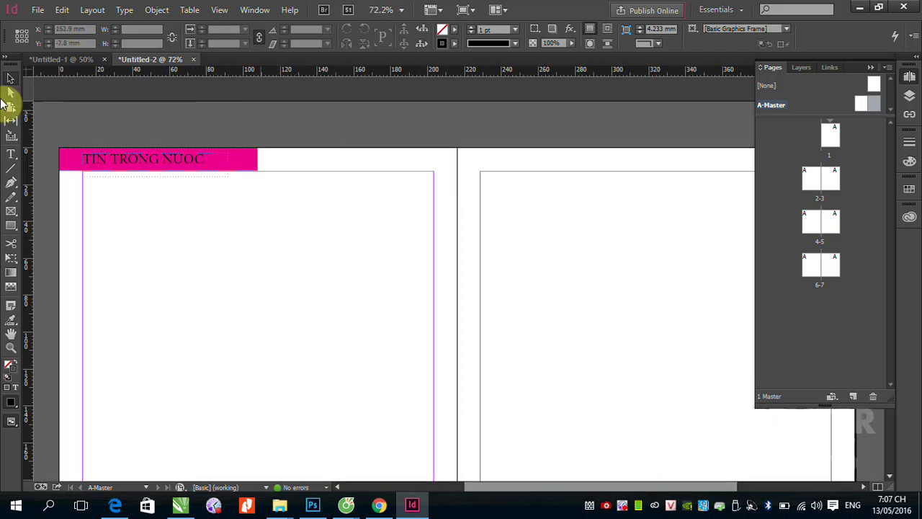
pyautogui.click(11, 167)
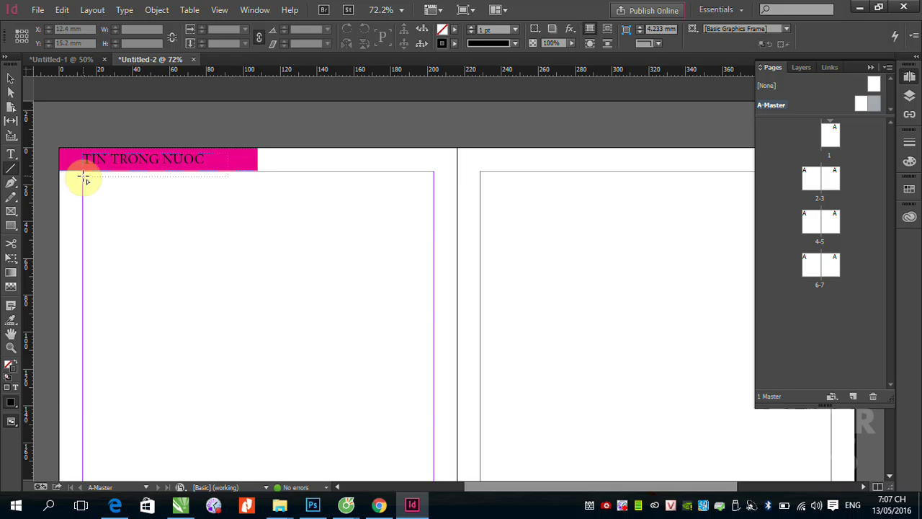
pyautogui.moveTo(83, 180); pyautogui.dragTo(432, 199)
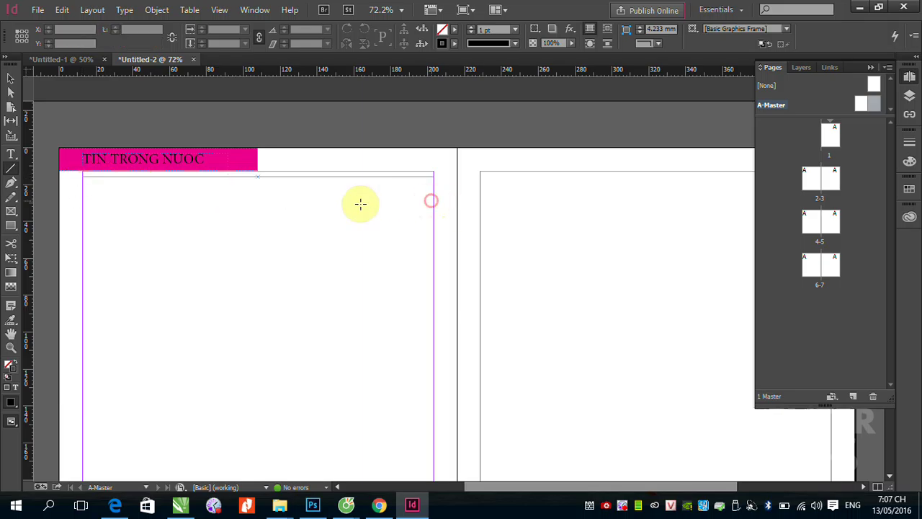
pyautogui.click(8, 79)
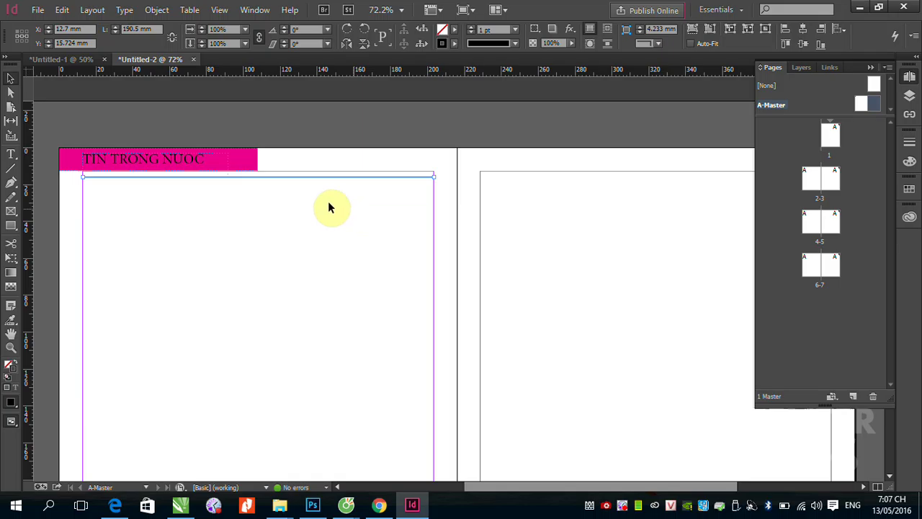
pyautogui.moveTo(300, 177); pyautogui.dragTo(691, 188)
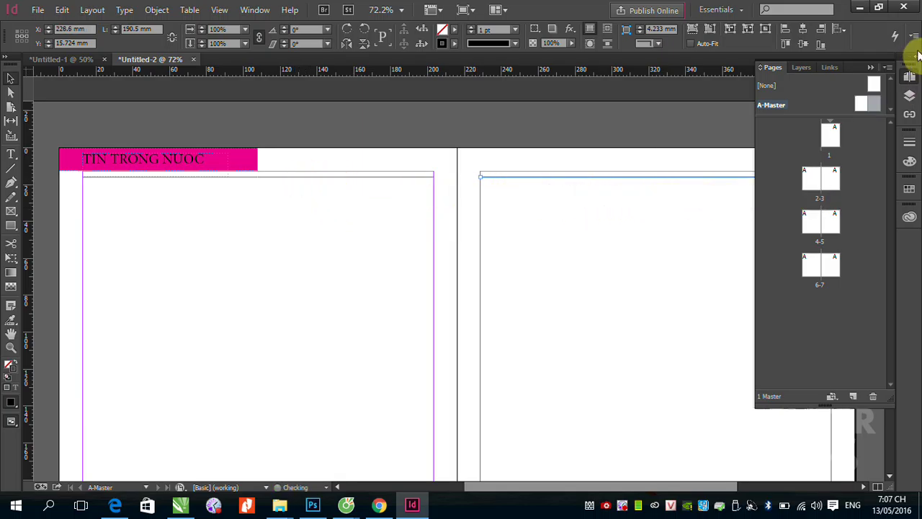
# Step: Select both top rules and copy them down to the bottom margin
pyautogui.click(872, 69)
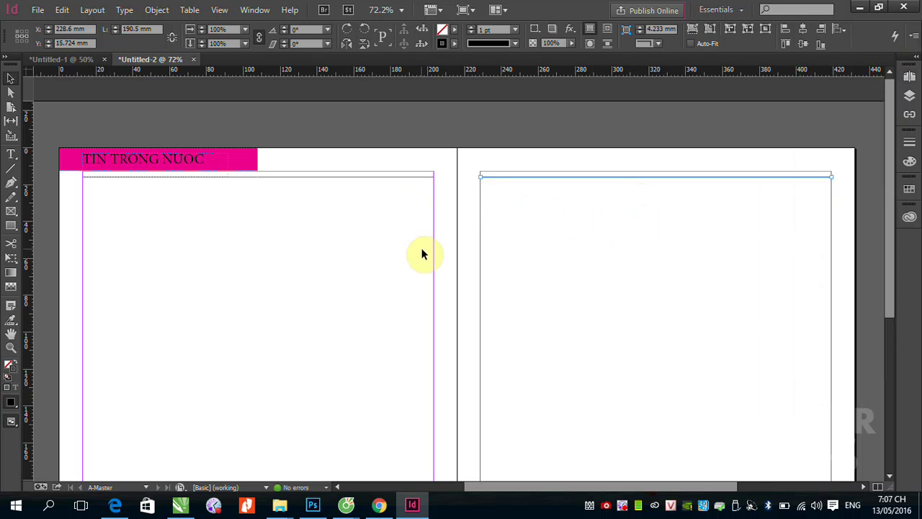
pyautogui.moveTo(490, 365); pyautogui.dragTo(482, 284)
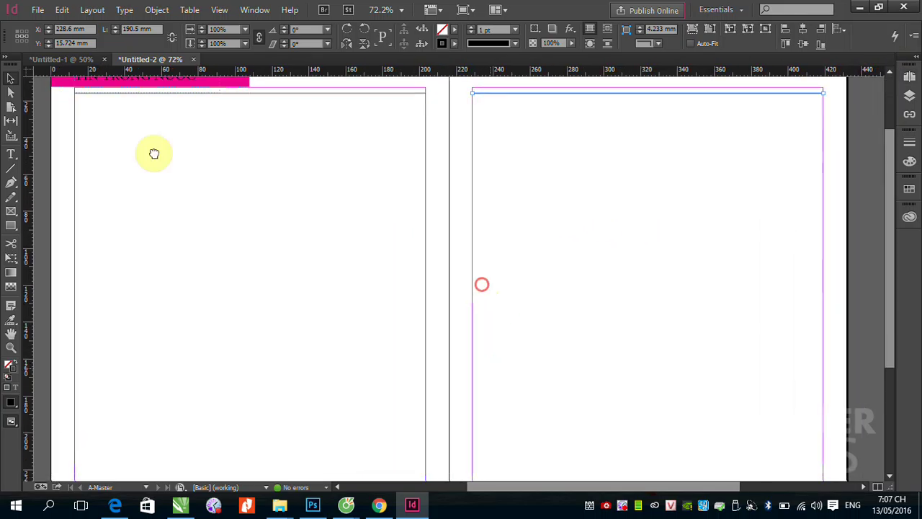
pyautogui.click(264, 92)
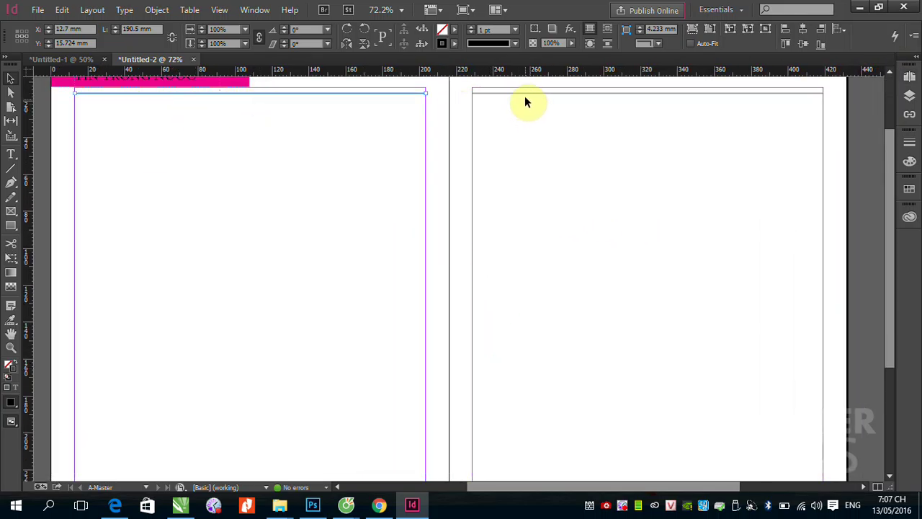
pyautogui.keyDown('shift'); pyautogui.click(482, 93); pyautogui.keyUp('shift')
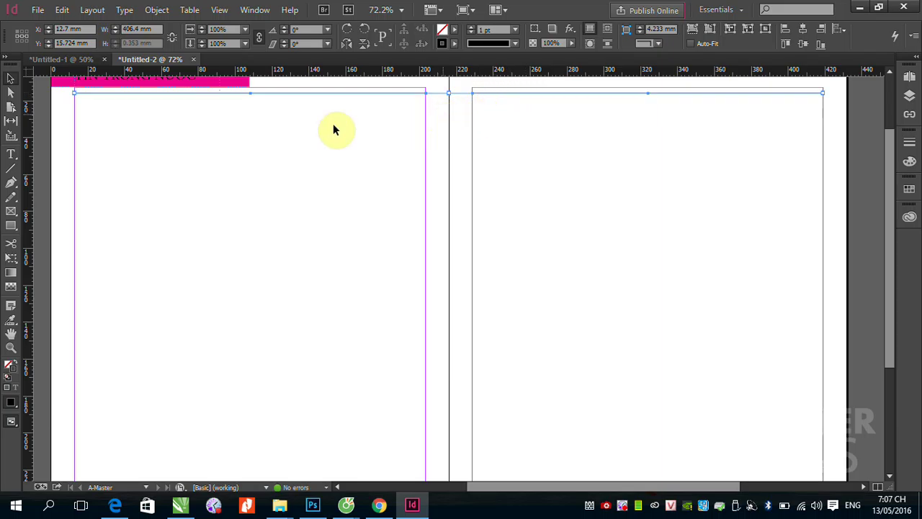
pyautogui.hotkey('ctrl', '-')
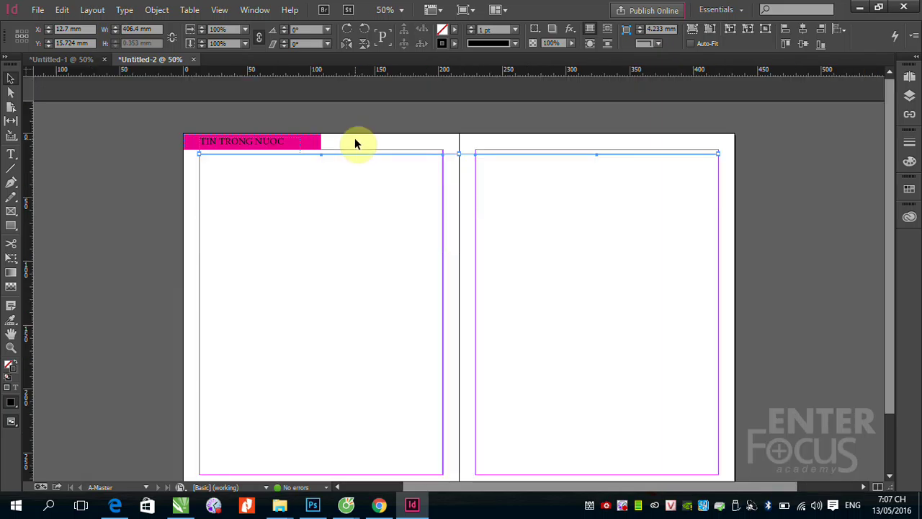
pyautogui.moveTo(429, 246); pyautogui.dragTo(429, 225)
pyautogui.moveTo(325, 115); pyautogui.dragTo(326, 435)
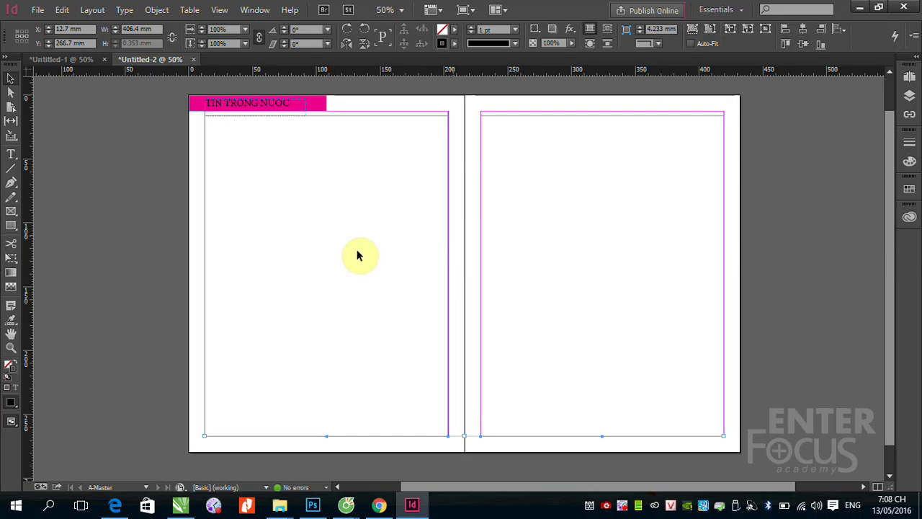
# Step: Leave the A-Master, select page 2 of the 2–3 spread, and open the Layout menu
pyautogui.click(910, 77)
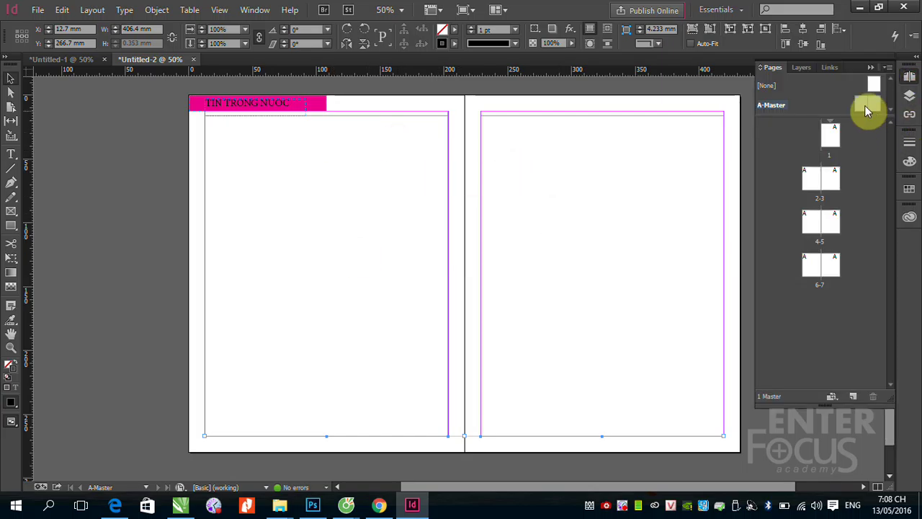
pyautogui.doubleClick(865, 106)
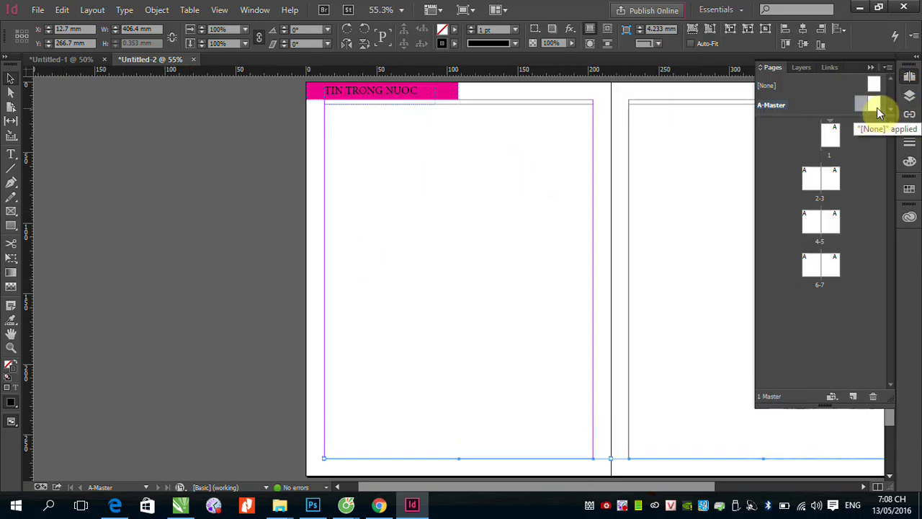
pyautogui.click(91, 10)
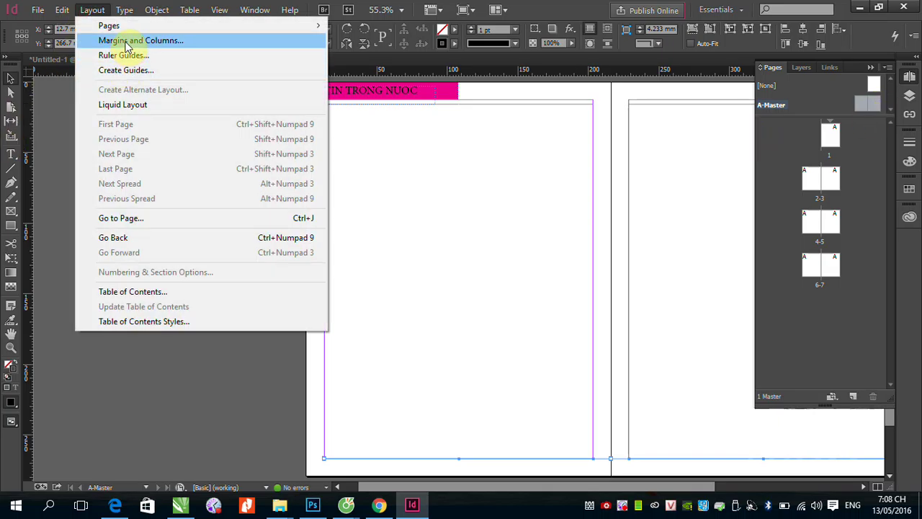
pyautogui.click(818, 190)
pyautogui.doubleClick(817, 190)
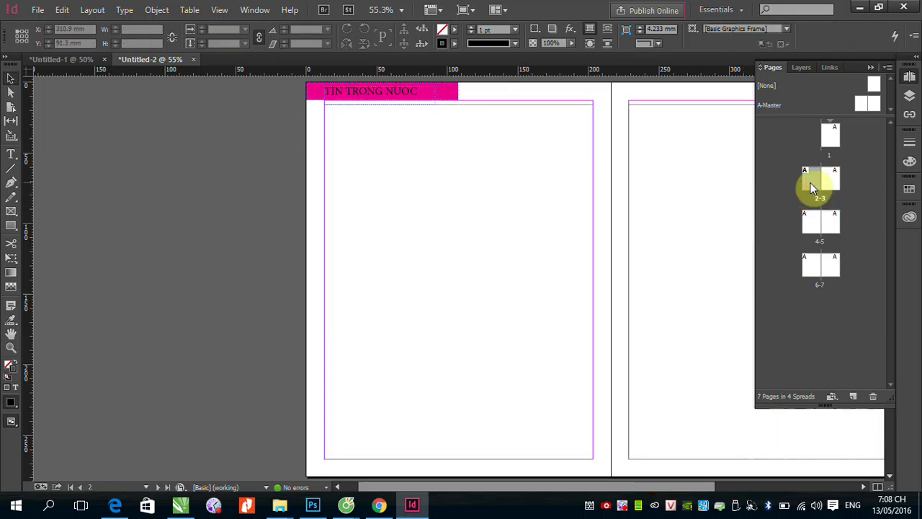
pyautogui.click(811, 184)
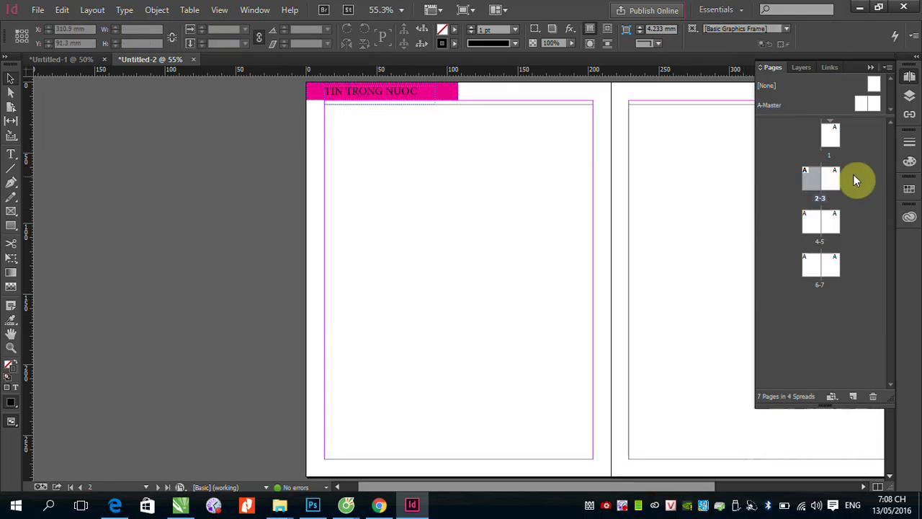
pyautogui.click(92, 9)
# Step: Try margins of 30 mm top, 20 mm outside, 25 mm bottom on page 2, then add page 3 to the selection
pyautogui.click(129, 40)
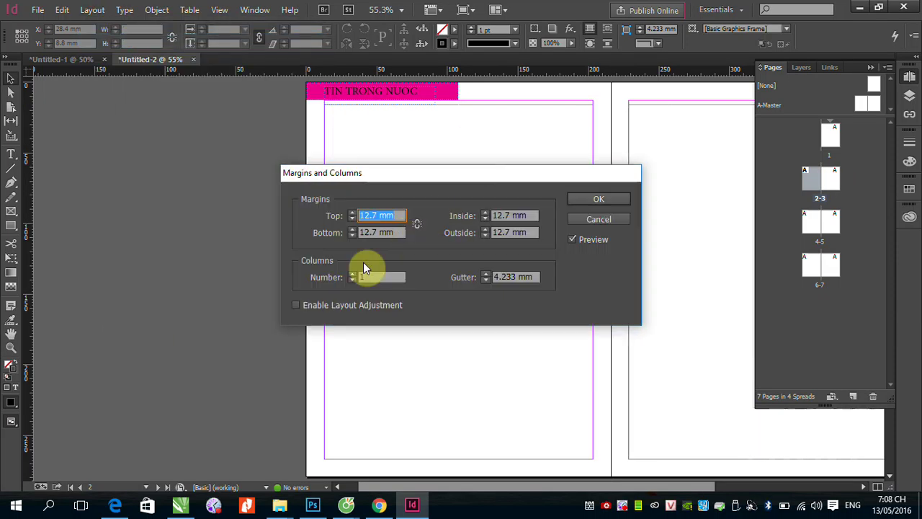
pyautogui.doubleClick(376, 215)
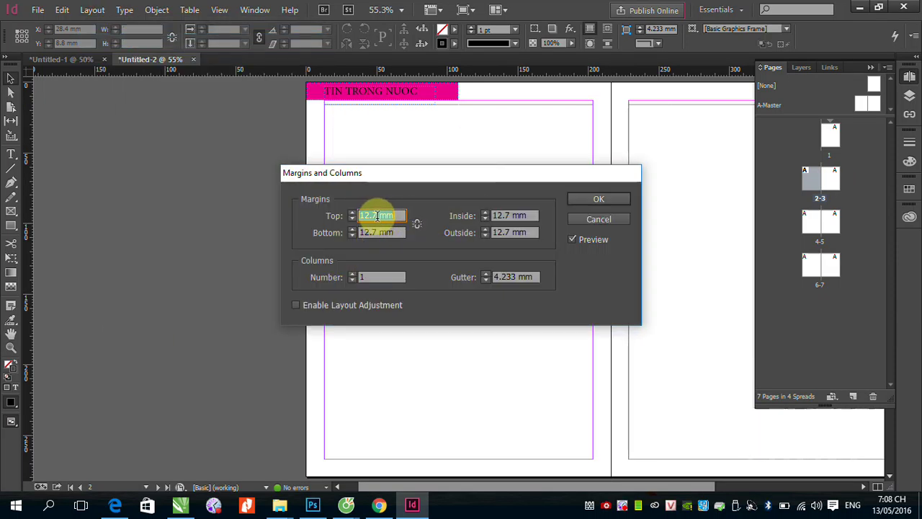
pyautogui.write('30')
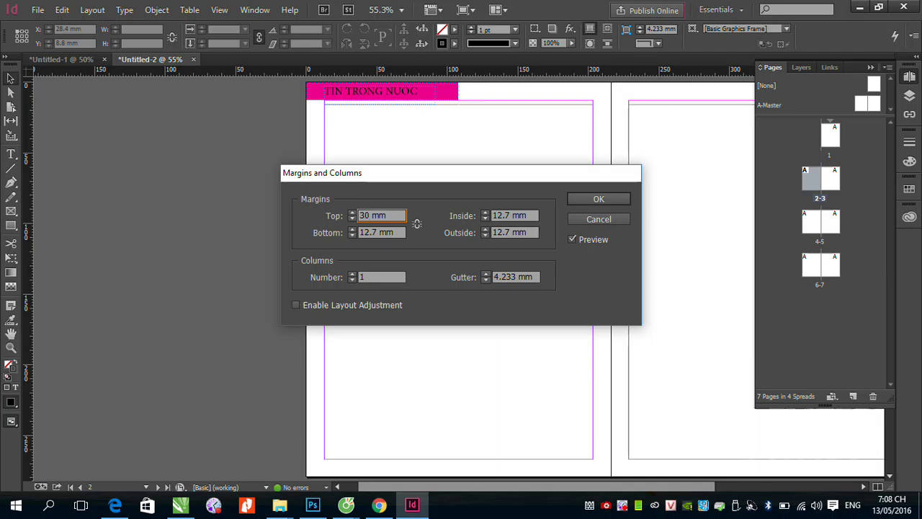
pyautogui.doubleClick(495, 215)
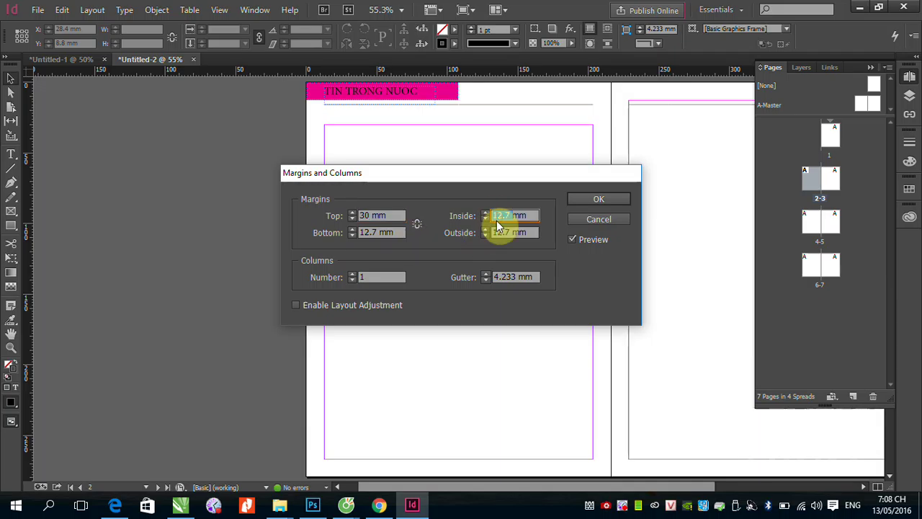
pyautogui.tripleClick(505, 232)
pyautogui.write('2mm')
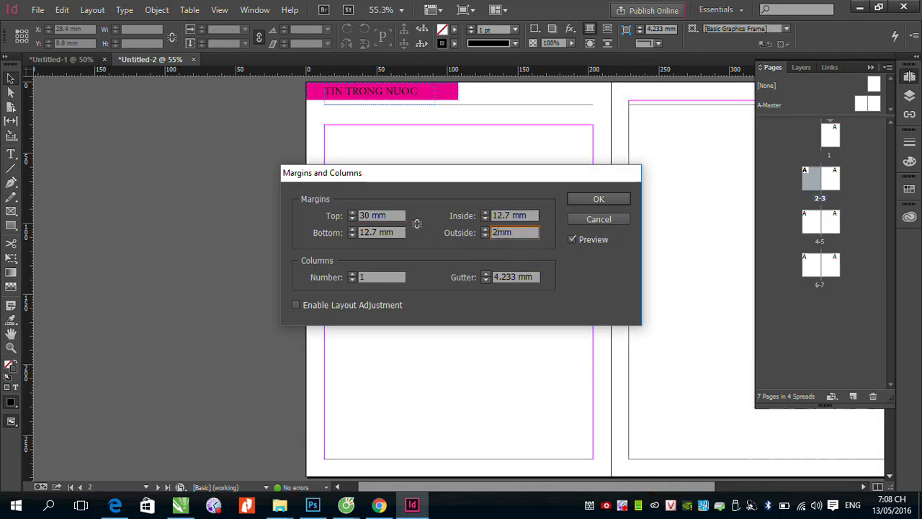
pyautogui.write('0')
pyautogui.doubleClick(367, 232)
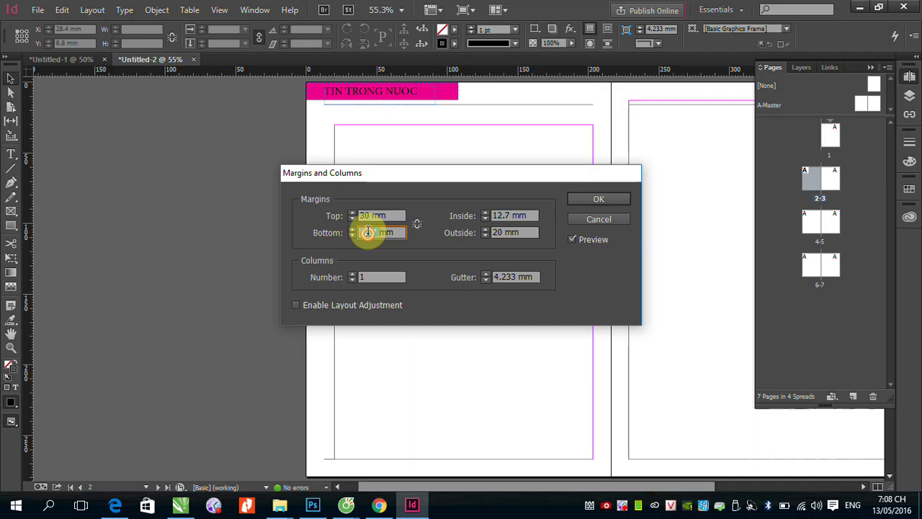
pyautogui.write('25')
pyautogui.click(369, 234)
pyautogui.press('Return')
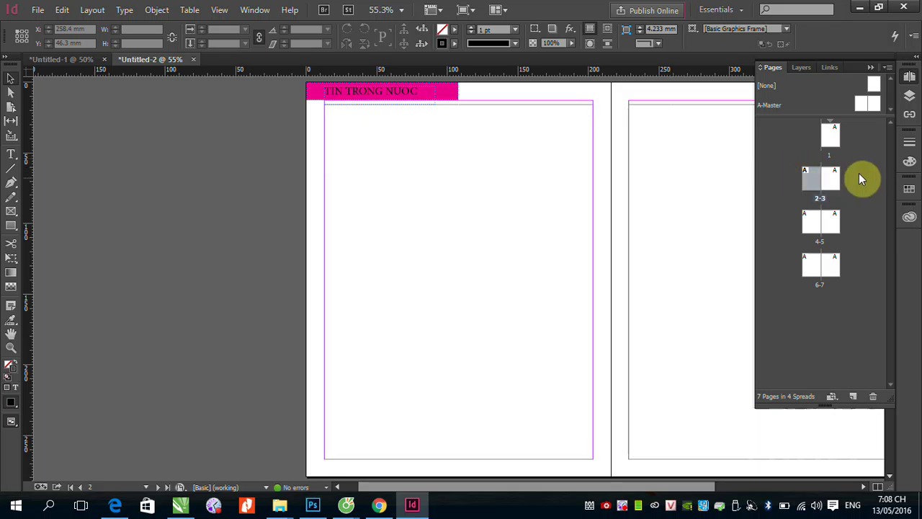
pyautogui.click(834, 185)
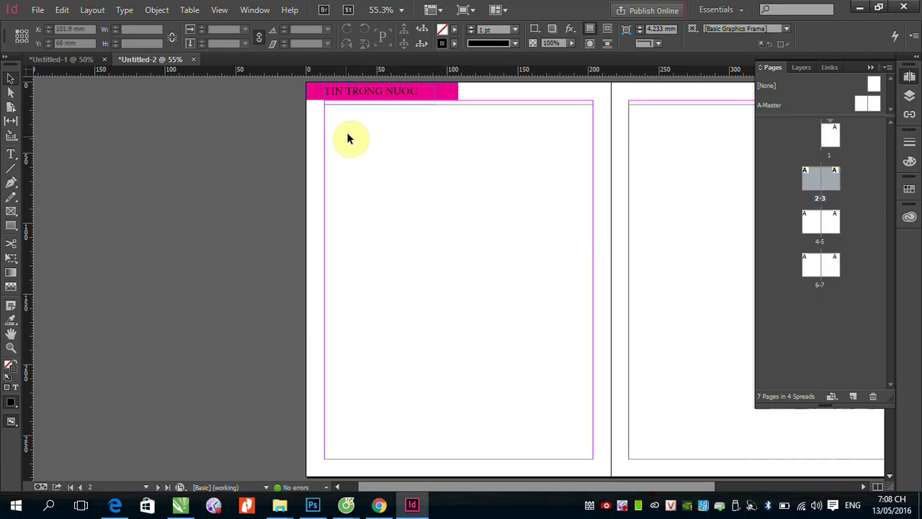
# Step: Set the 2–3 spread's margins to 30 mm top, 20 mm outside and 25 mm bottom
pyautogui.click(92, 9)
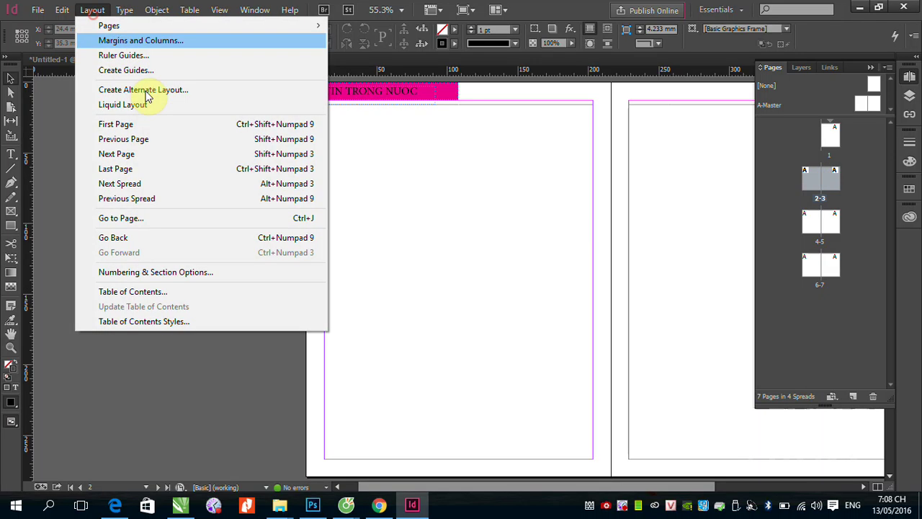
pyautogui.click(159, 41)
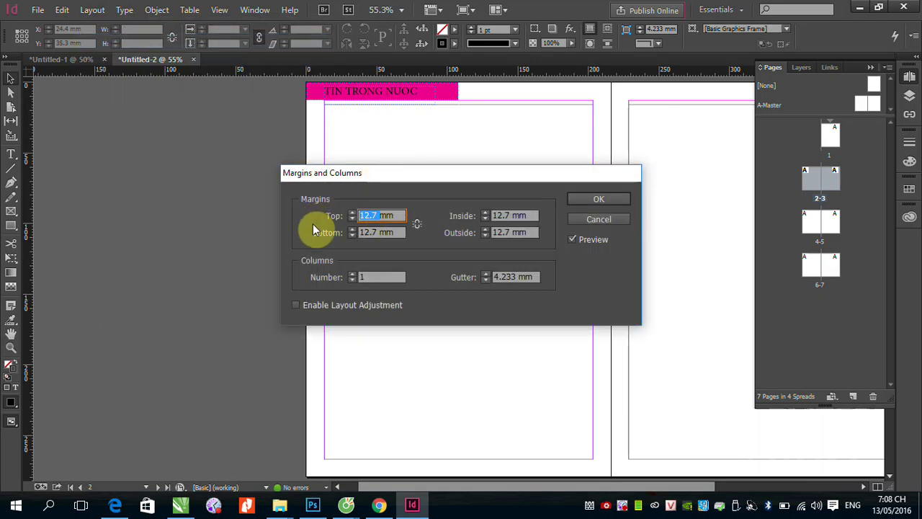
pyautogui.write('30mm')
pyautogui.click(504, 231)
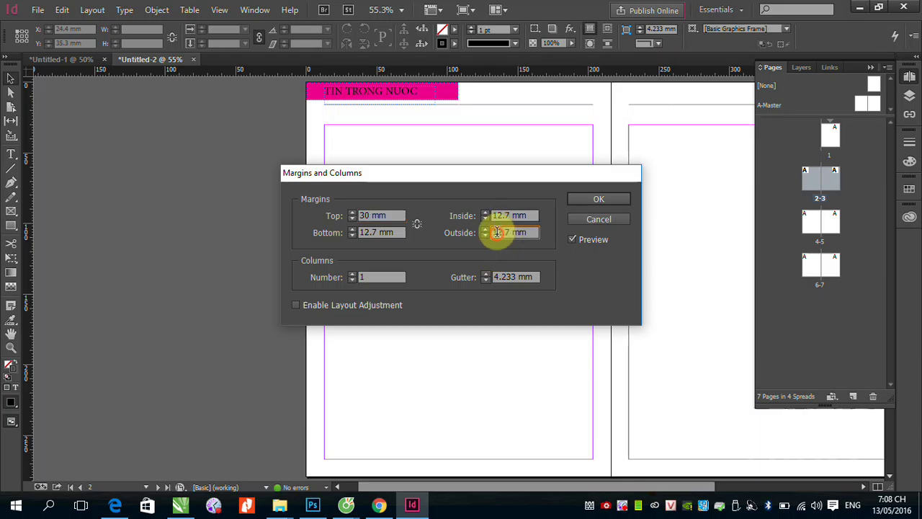
pyautogui.write('20mm')
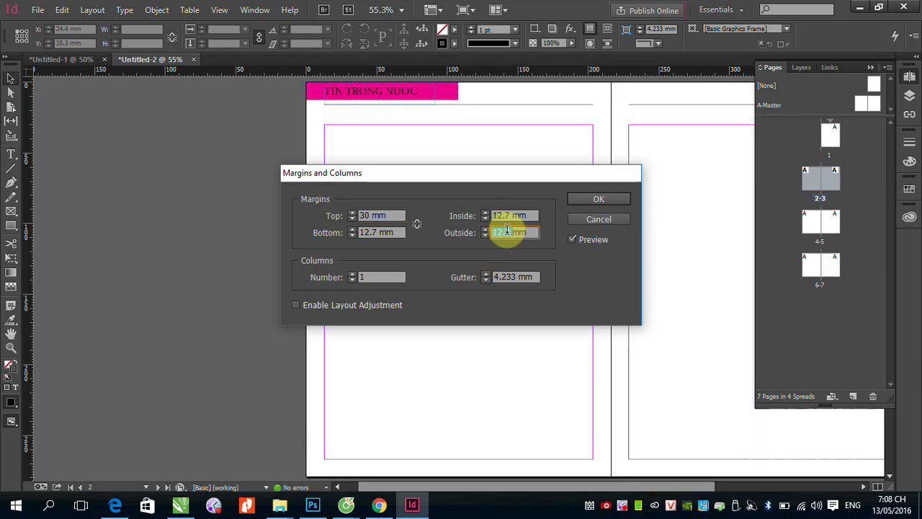
pyautogui.click(386, 231)
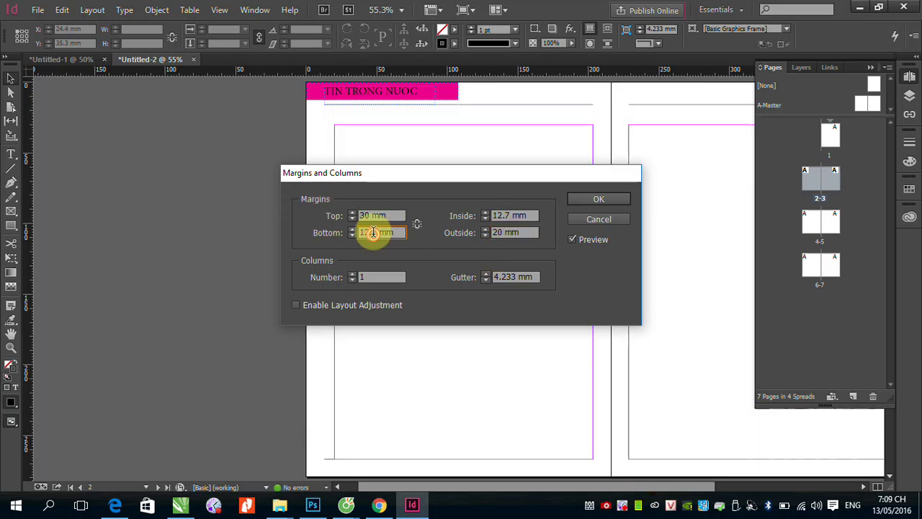
pyautogui.write('25mm')
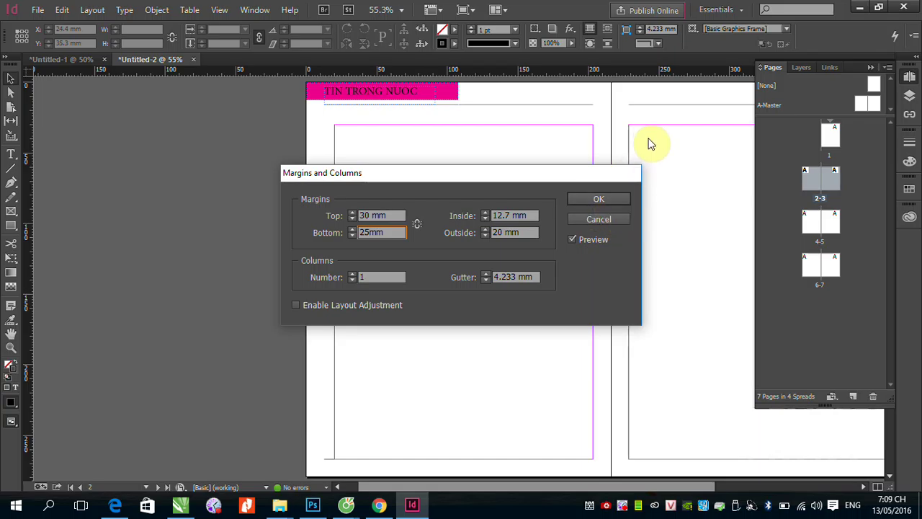
pyautogui.click(593, 199)
pyautogui.click(802, 194)
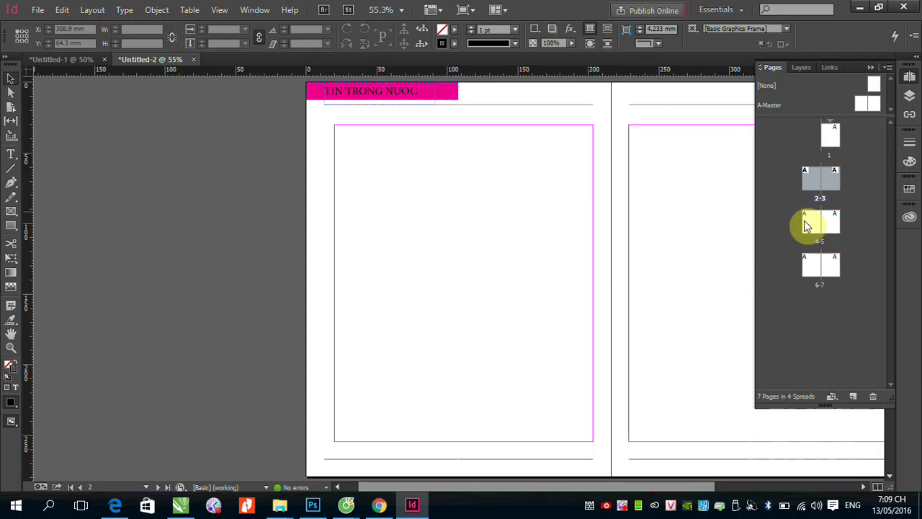
# Step: Select both A-Master pages and set their margins to 30 mm top, 25 mm bottom, 20 mm outside
pyautogui.doubleClick(810, 216)
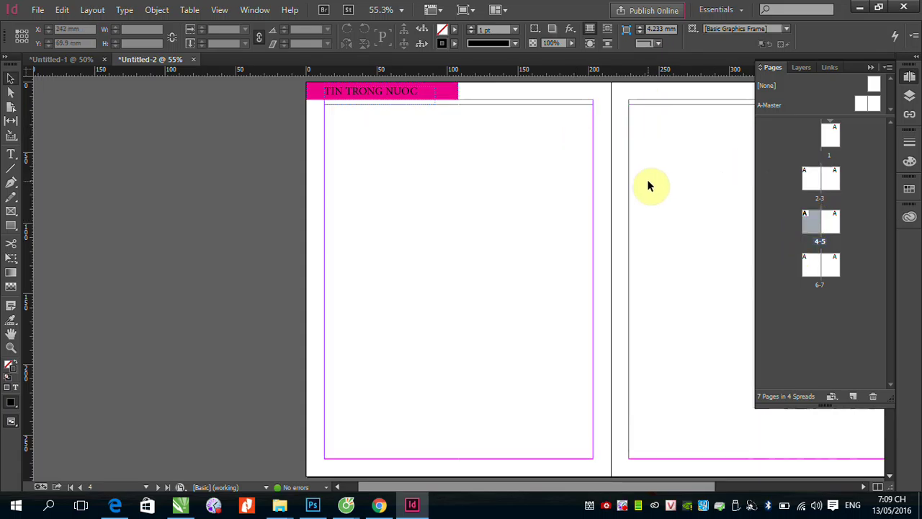
pyautogui.doubleClick(859, 101)
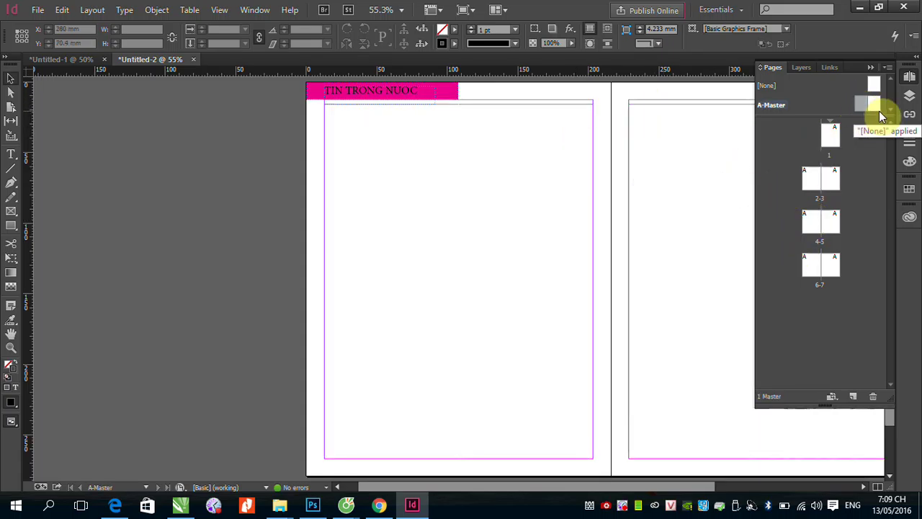
pyautogui.click(874, 106)
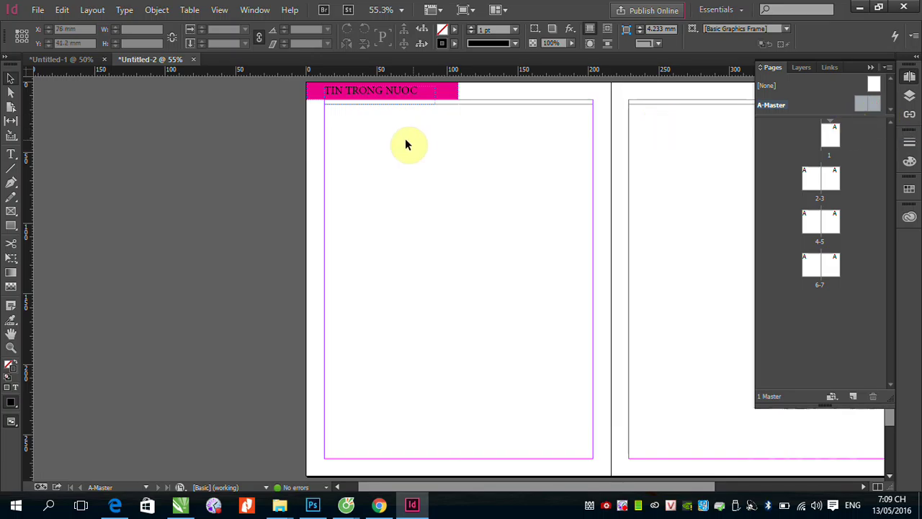
pyautogui.click(92, 9)
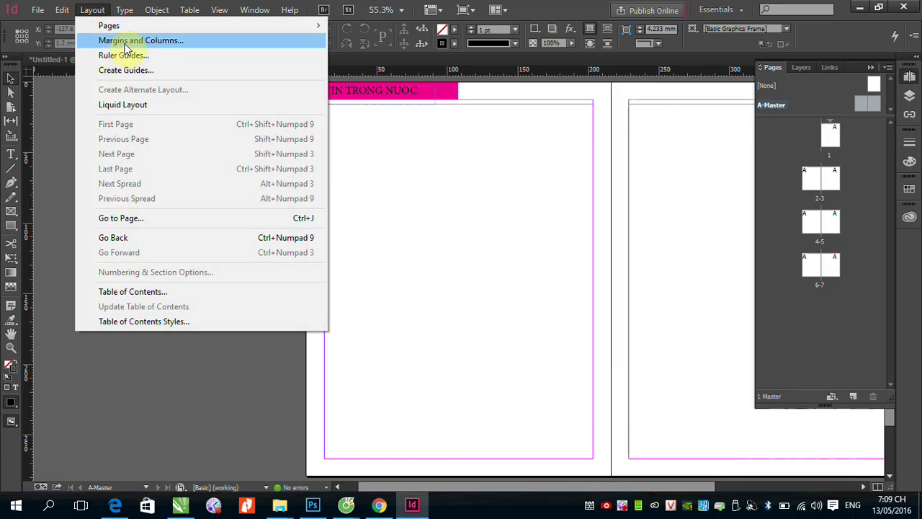
pyautogui.click(124, 41)
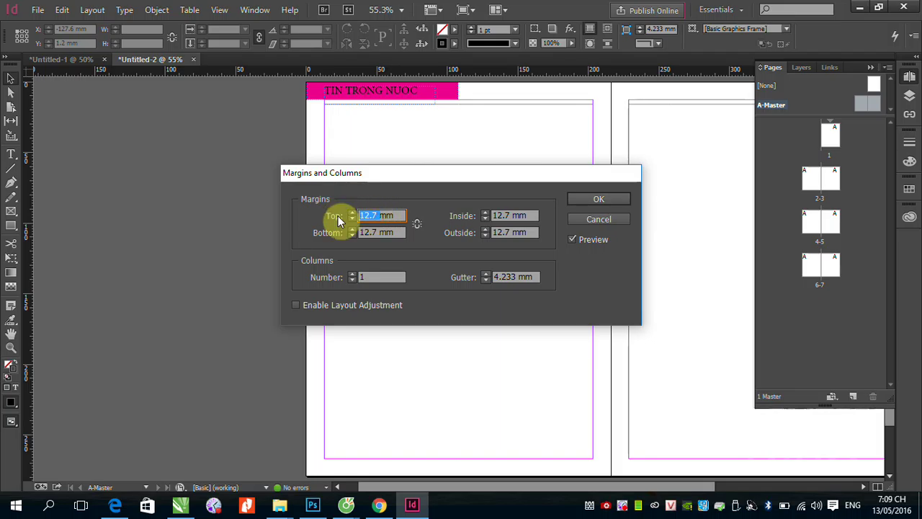
pyautogui.write('30mm')
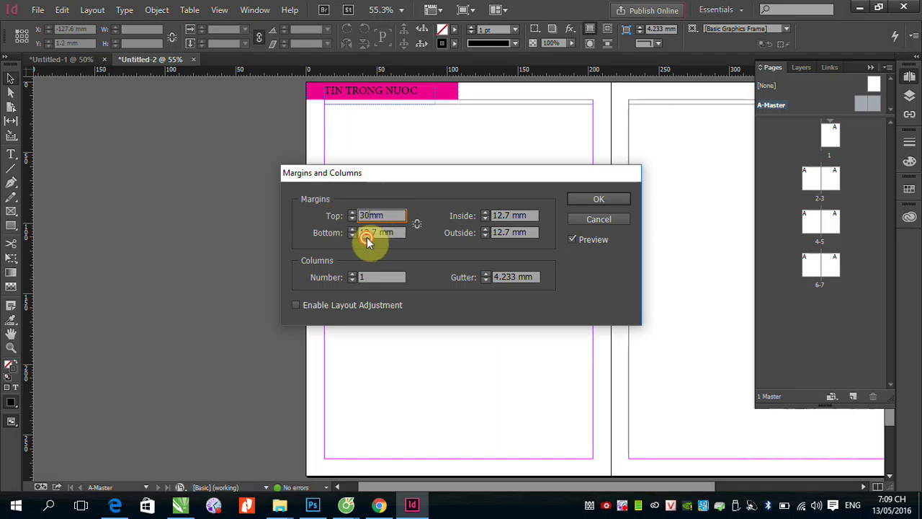
pyautogui.click(366, 232)
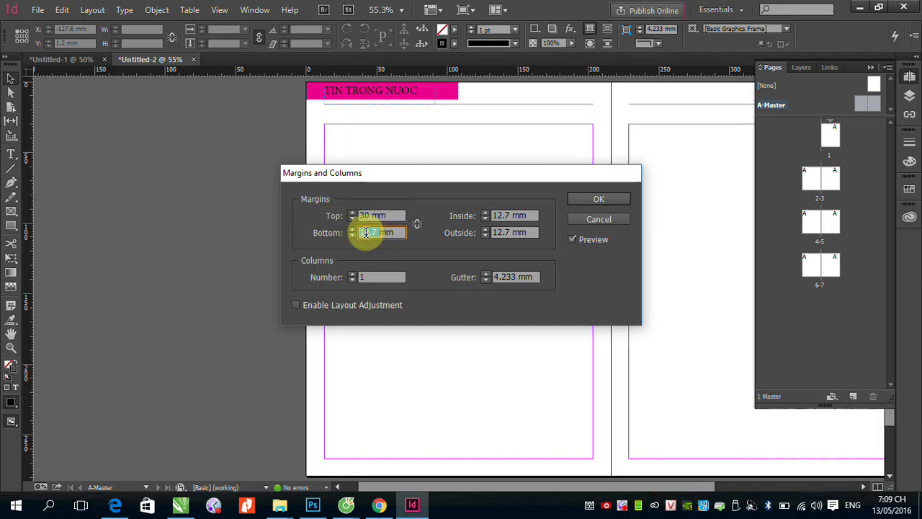
pyautogui.write('25mm')
pyautogui.click(503, 232)
pyautogui.write('20mm')
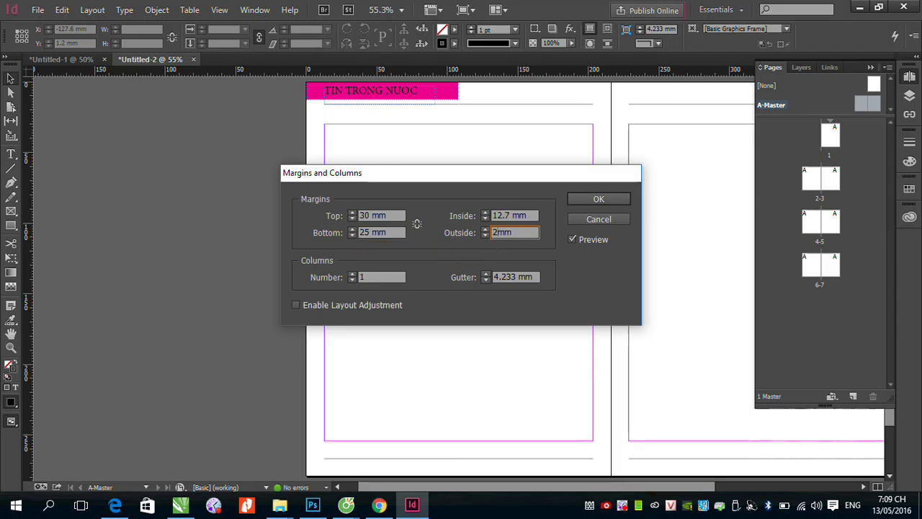
pyautogui.press('Return')
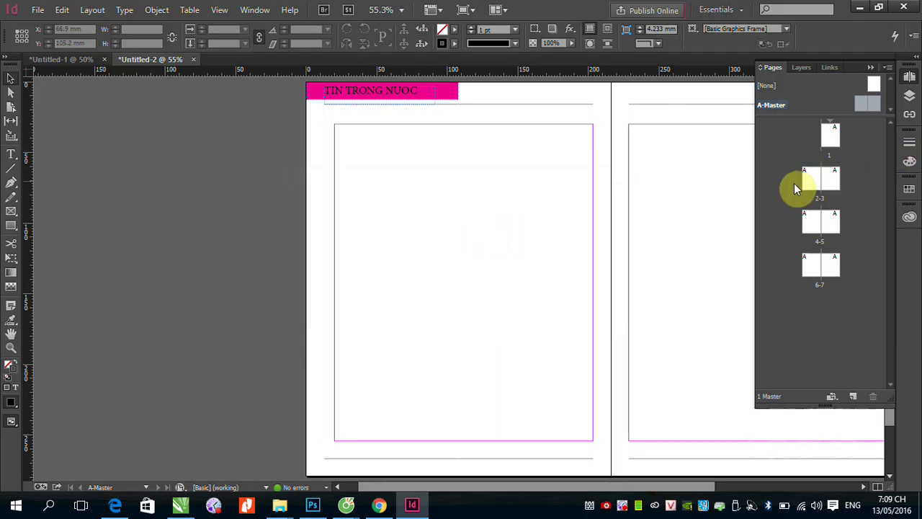
pyautogui.doubleClick(811, 179)
# Step: Check the new margins on the 4–5 spread, then reopen the A-Master spread for editing
pyautogui.doubleClick(810, 225)
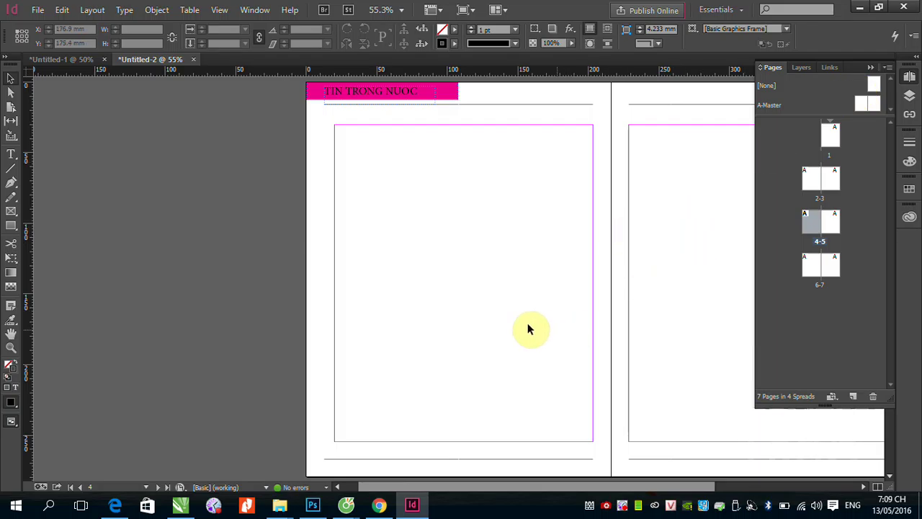
pyautogui.moveTo(384, 438); pyautogui.dragTo(350, 309)
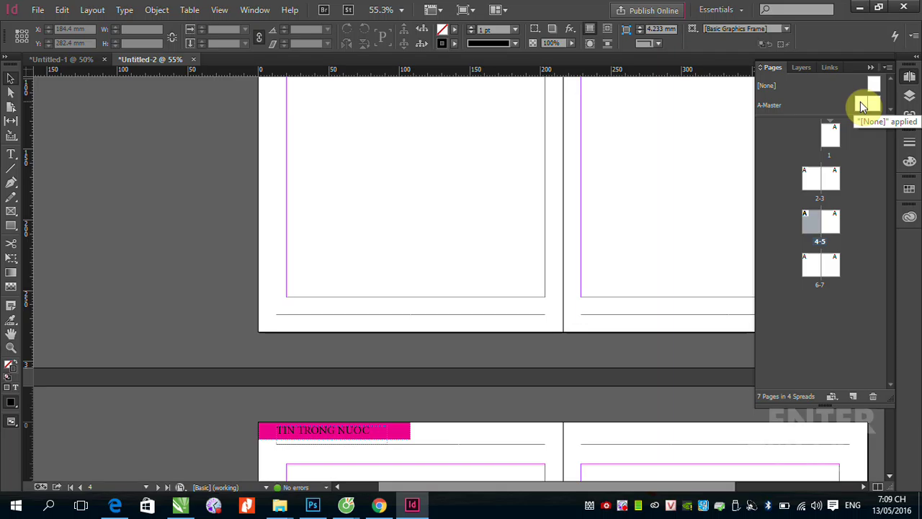
pyautogui.doubleClick(864, 105)
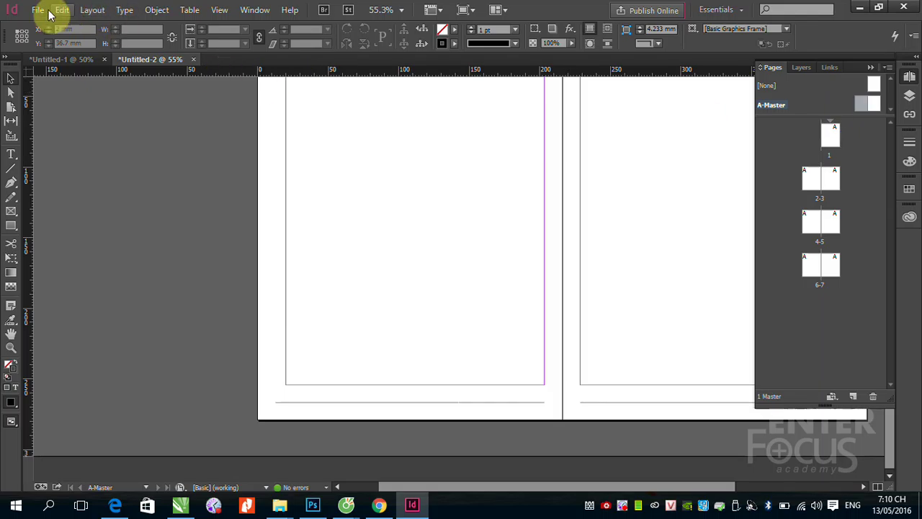
pyautogui.click(12, 154)
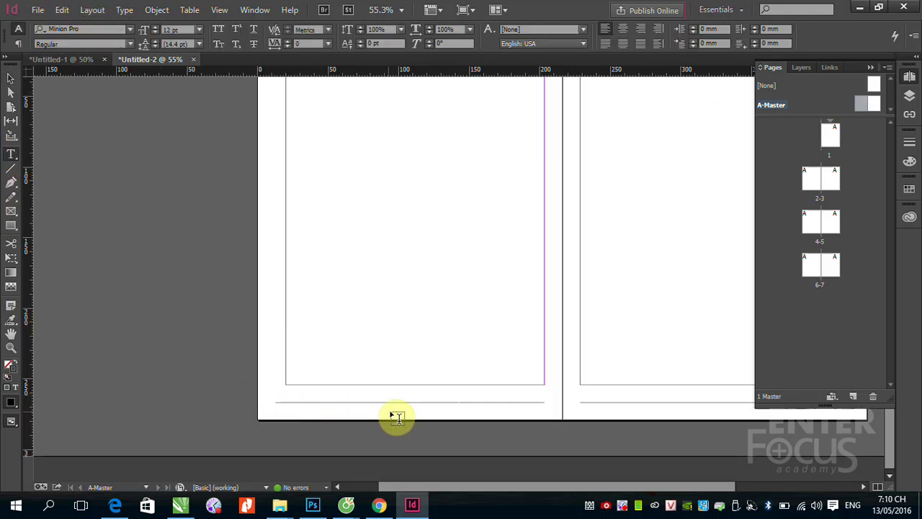
# Step: Draw a small text frame beneath the left A-Master page's bottom rule and zoom in on it
pyautogui.moveTo(397, 407); pyautogui.dragTo(424, 418)
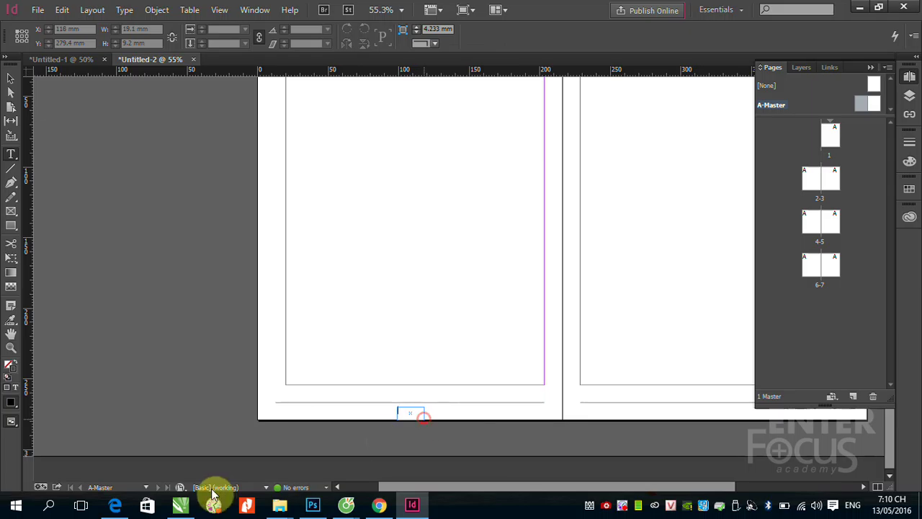
pyautogui.moveTo(368, 382); pyautogui.dragTo(454, 450)
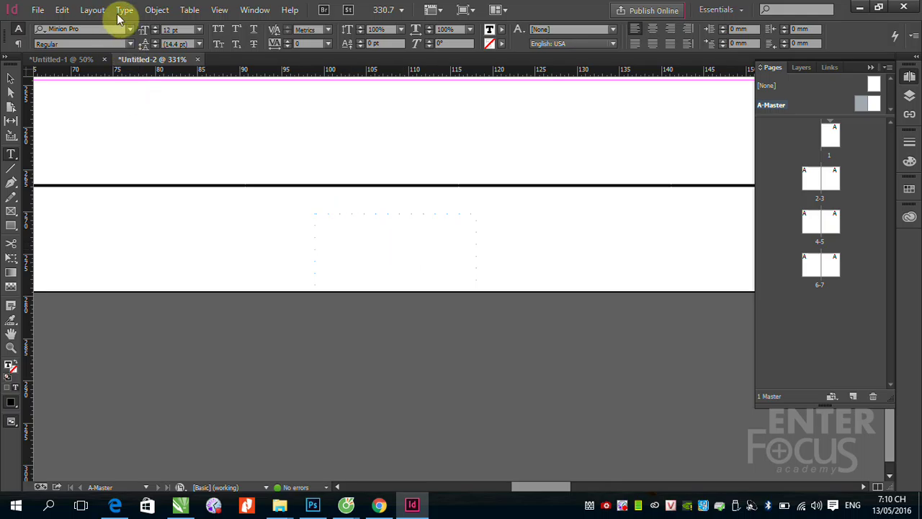
# Step: Insert the Current Page Number marker into the footer frame from Insert Special Character > Markers
pyautogui.click(125, 13)
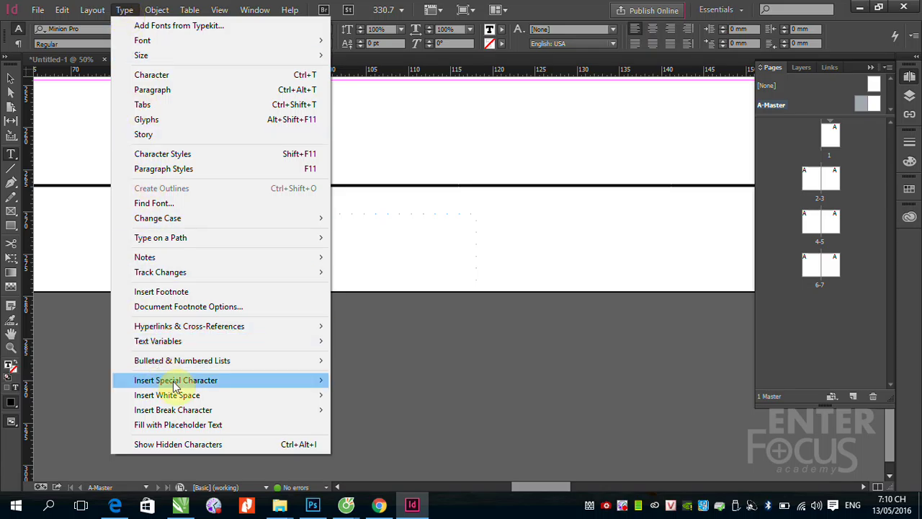
pyautogui.moveTo(180, 387)
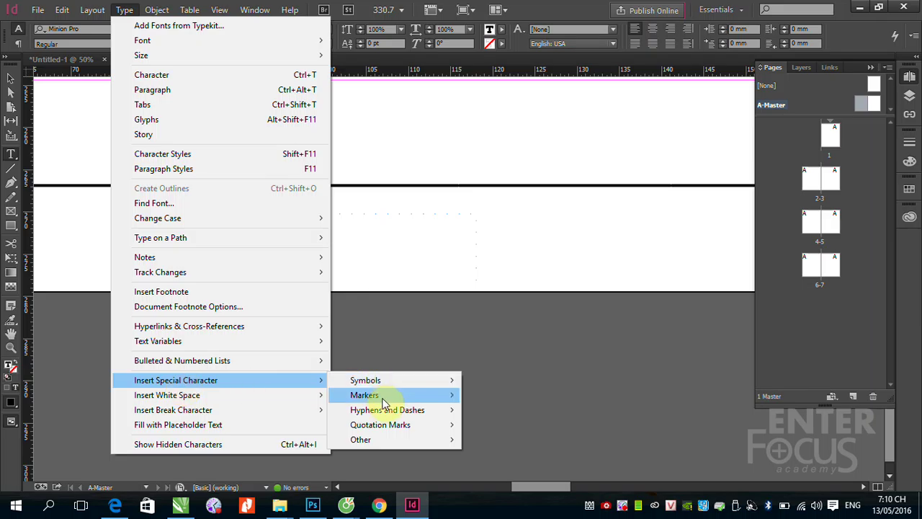
pyautogui.moveTo(383, 399)
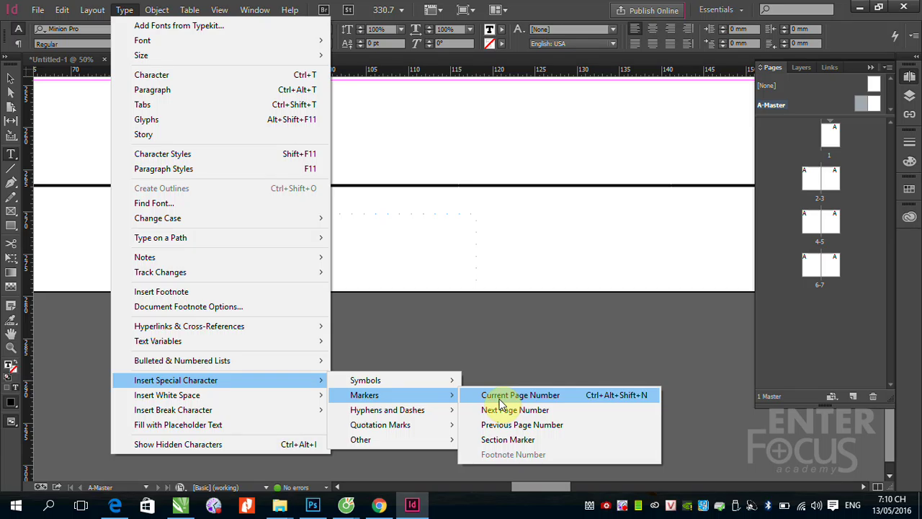
pyautogui.click(515, 398)
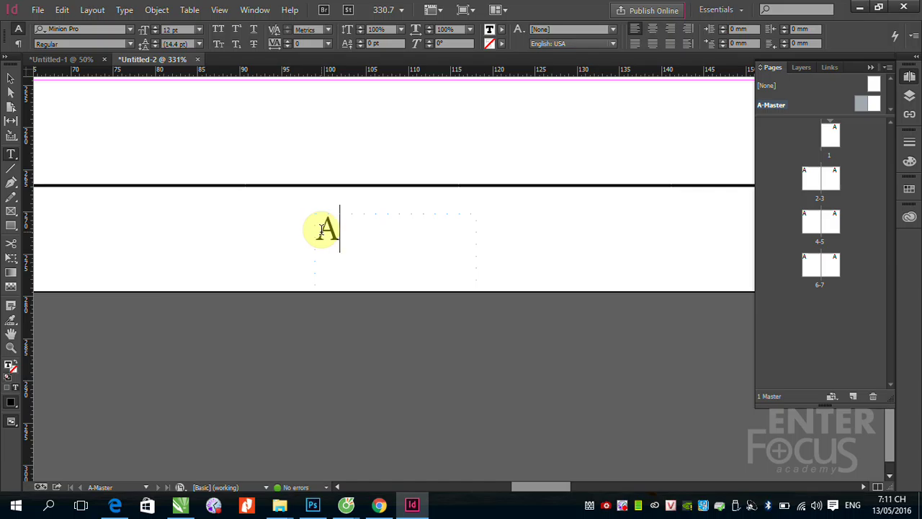
# Step: Move the page-number frame to the left page's bottom-left corner and left-align the marker
pyautogui.click(11, 79)
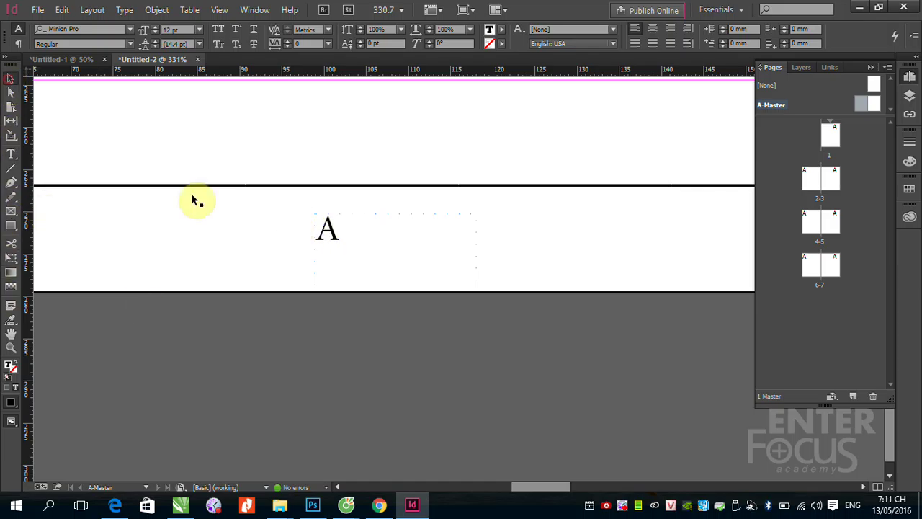
pyautogui.hotkey('ctrl', '-')
pyautogui.hotkey('ctrl', '-')
pyautogui.hotkey('ctrl', '-')
pyautogui.hotkey('ctrl', '-')
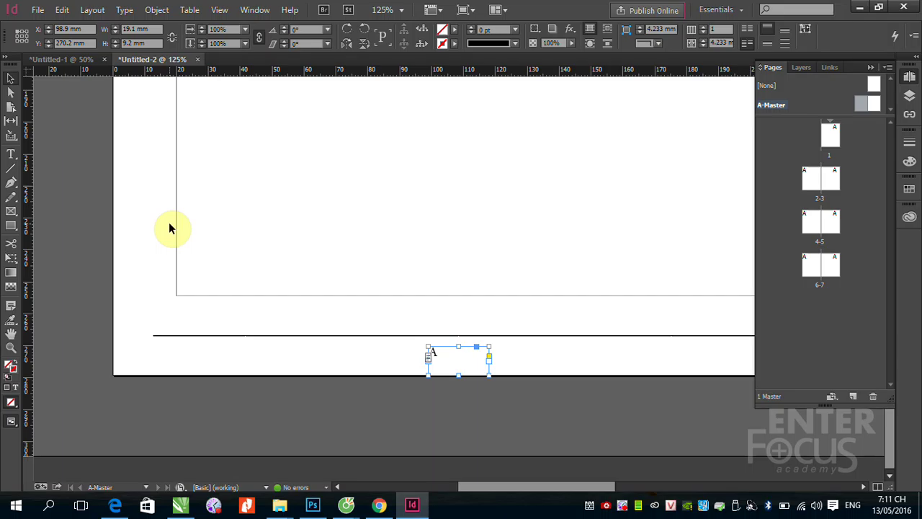
pyautogui.hotkey('ctrl', 'shift', 'c')
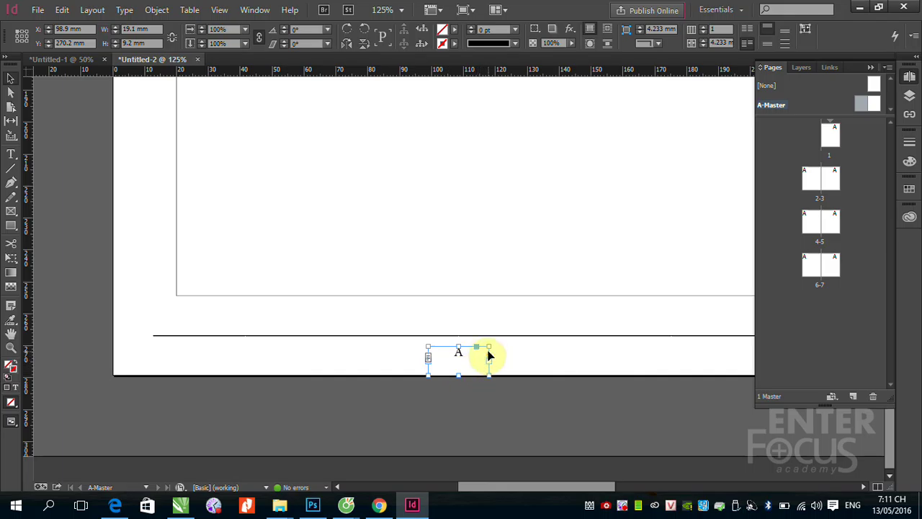
pyautogui.click(533, 352)
pyautogui.moveTo(488, 351); pyautogui.dragTo(573, 354)
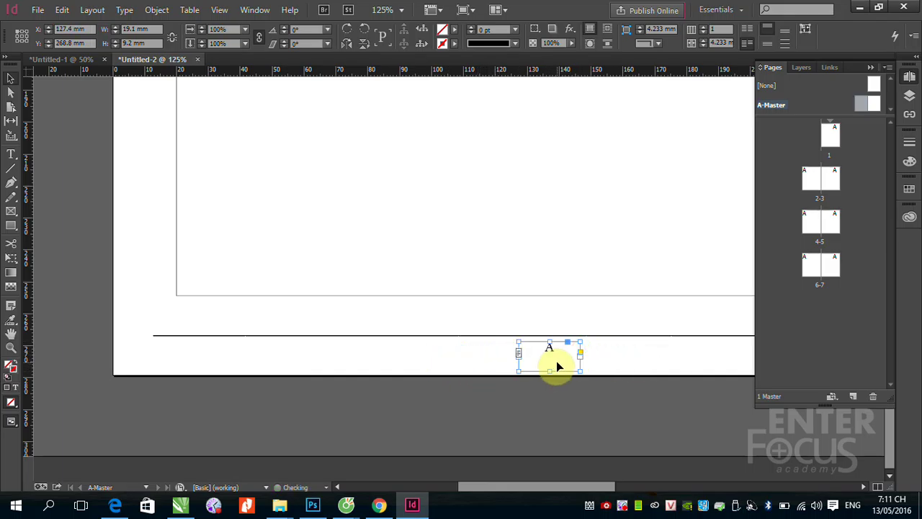
pyautogui.hotkey('ctrl', '-')
pyautogui.hotkey('ctrl', '-')
pyautogui.moveTo(465, 399); pyautogui.dragTo(418, 404)
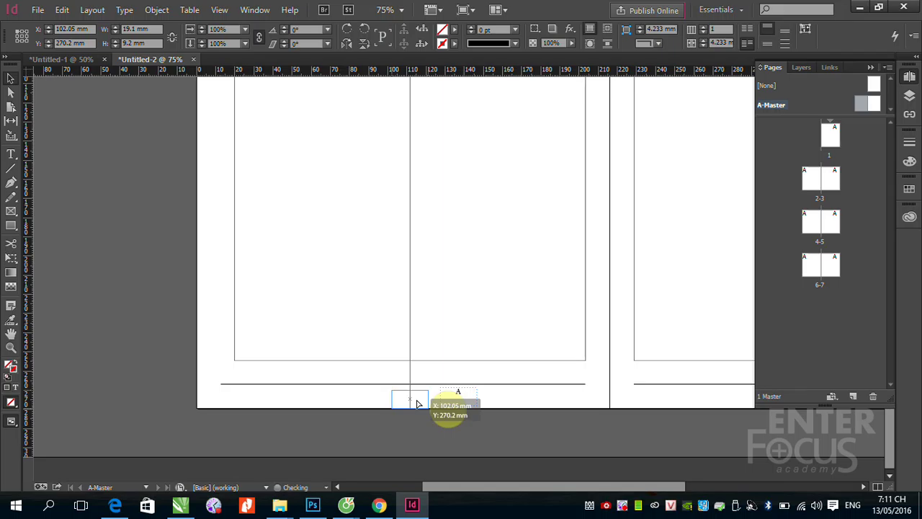
pyautogui.moveTo(418, 404); pyautogui.dragTo(412, 398)
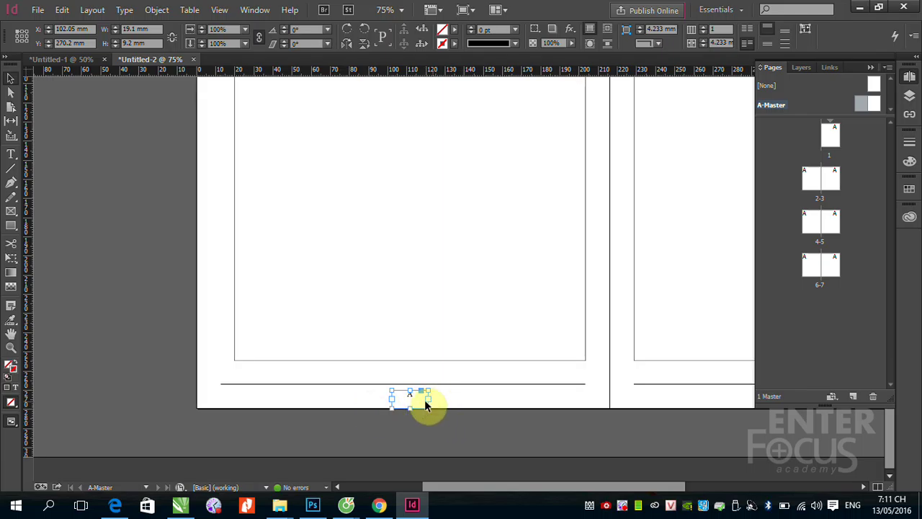
pyautogui.moveTo(411, 406); pyautogui.dragTo(264, 406)
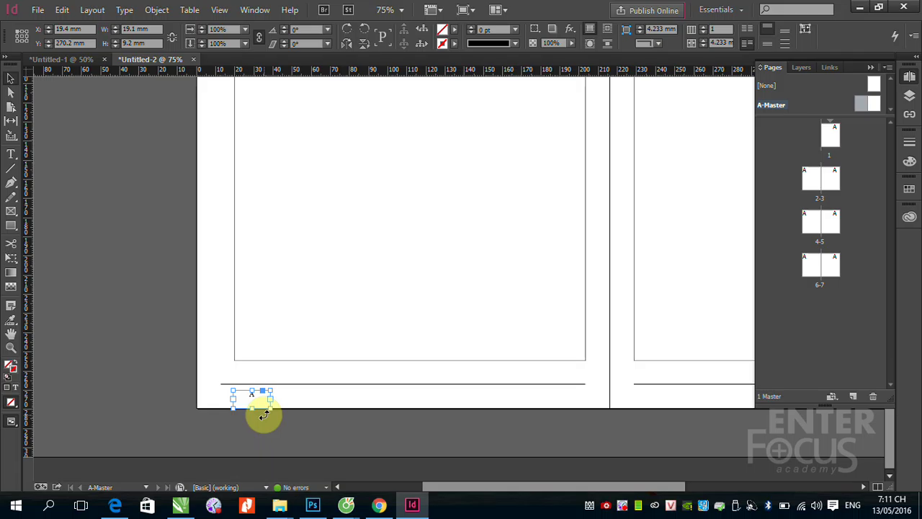
pyautogui.hotkey('ctrl', 'shift', 'l')
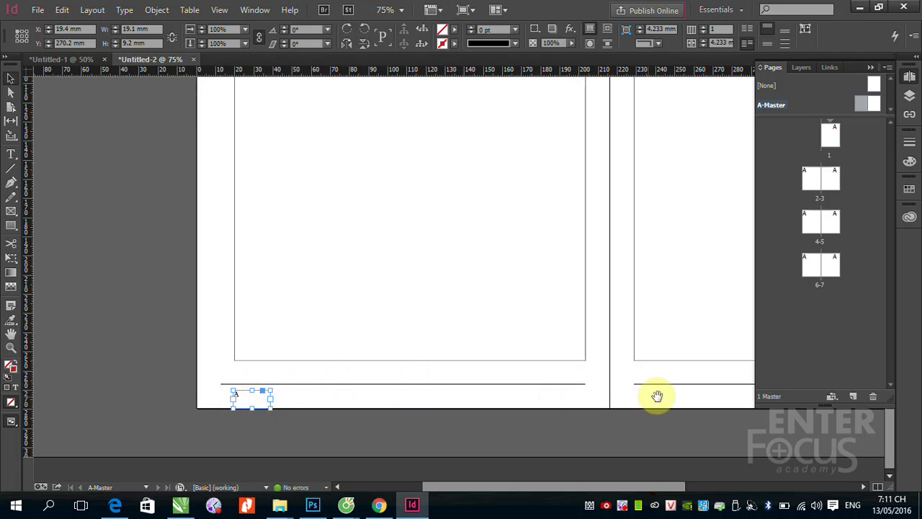
# Step: Alt-drag a copy of the marker frame to the right page's bottom-right corner
pyautogui.moveTo(677, 396); pyautogui.dragTo(459, 264)
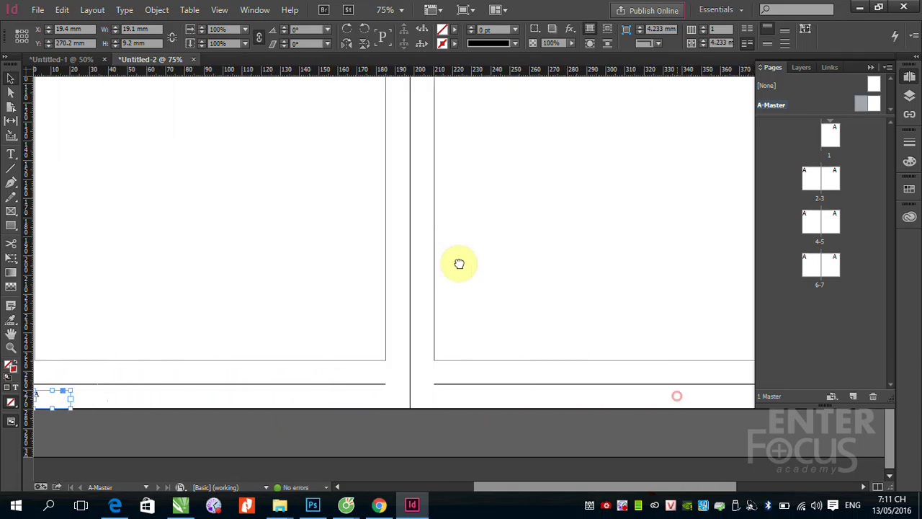
pyautogui.click(870, 67)
pyautogui.moveTo(309, 303); pyautogui.dragTo(414, 251)
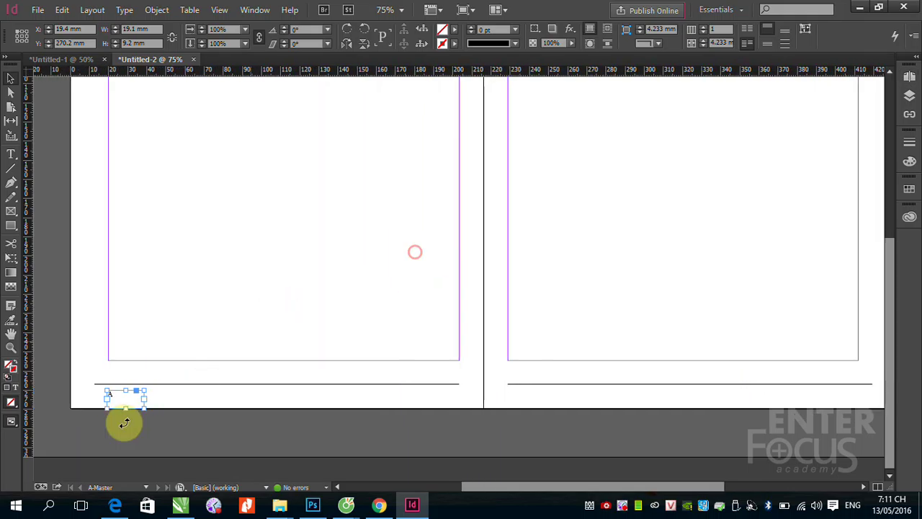
pyautogui.moveTo(119, 395); pyautogui.dragTo(841, 397)
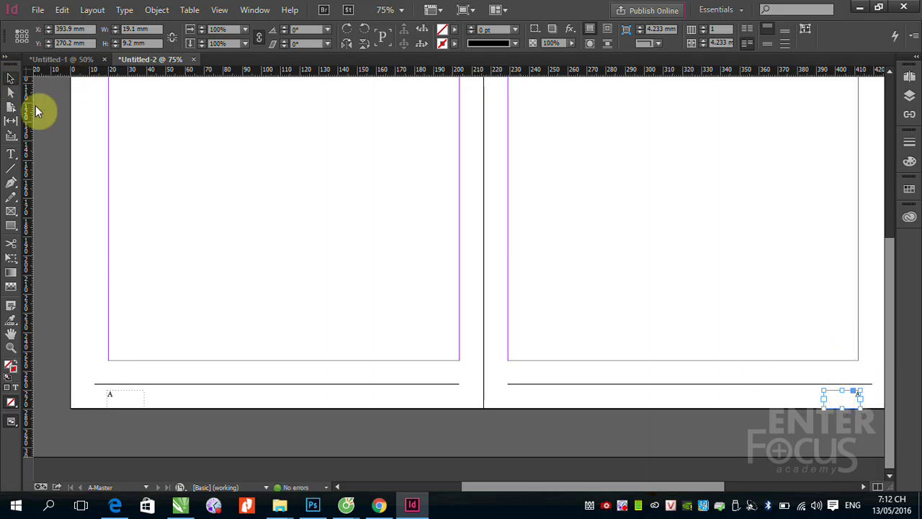
# Step: Check the page numbers on spreads 2-3, 4-5 and 6-7 in the Pages panel
pyautogui.click(203, 441)
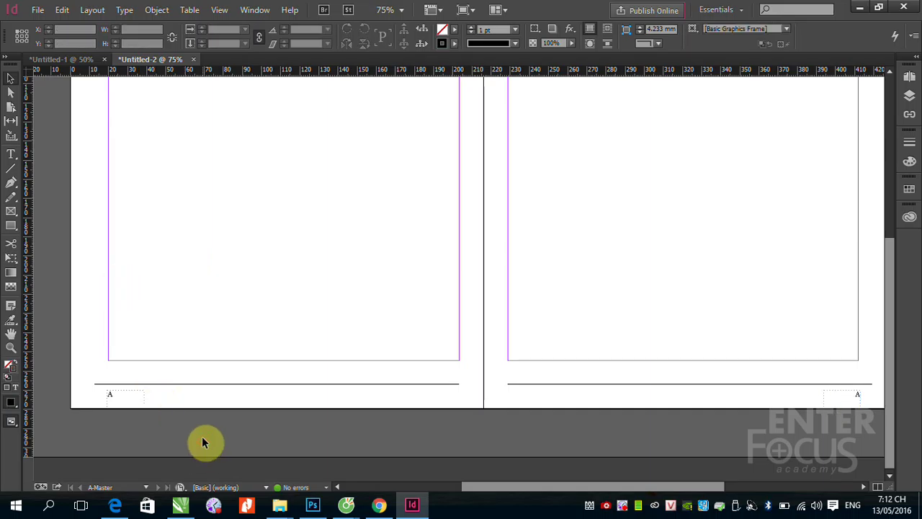
pyautogui.click(909, 77)
pyautogui.doubleClick(812, 178)
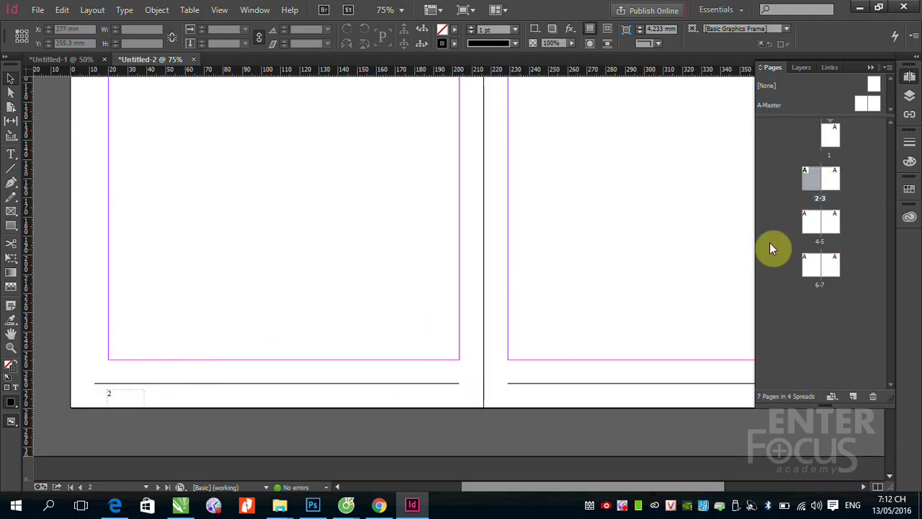
pyautogui.doubleClick(819, 227)
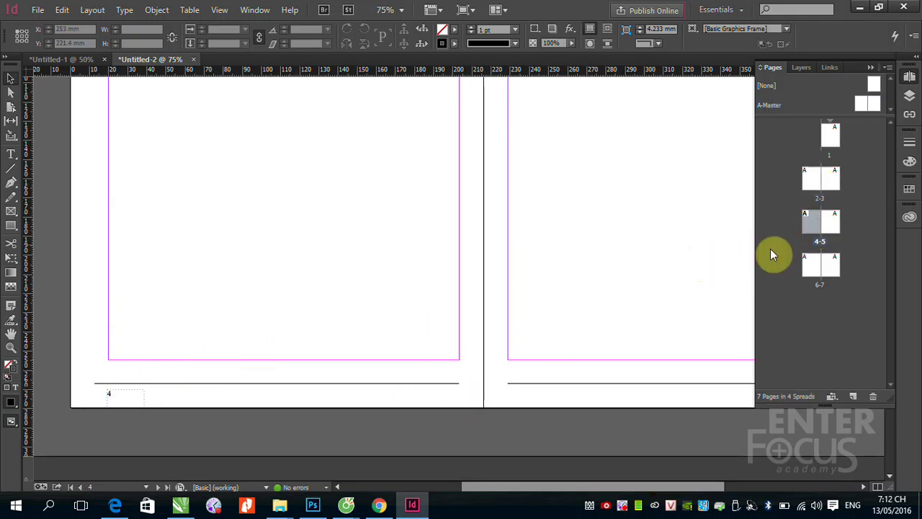
pyautogui.doubleClick(811, 266)
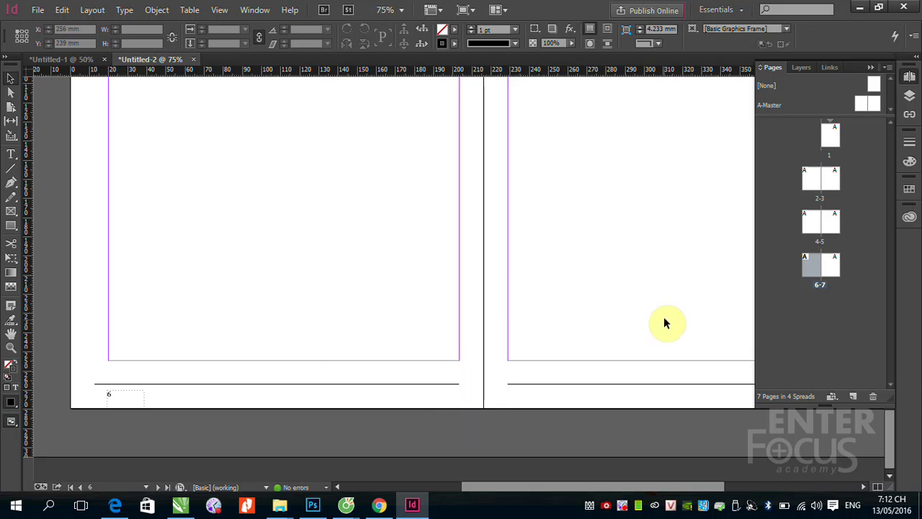
pyautogui.moveTo(660, 315); pyautogui.dragTo(264, 292)
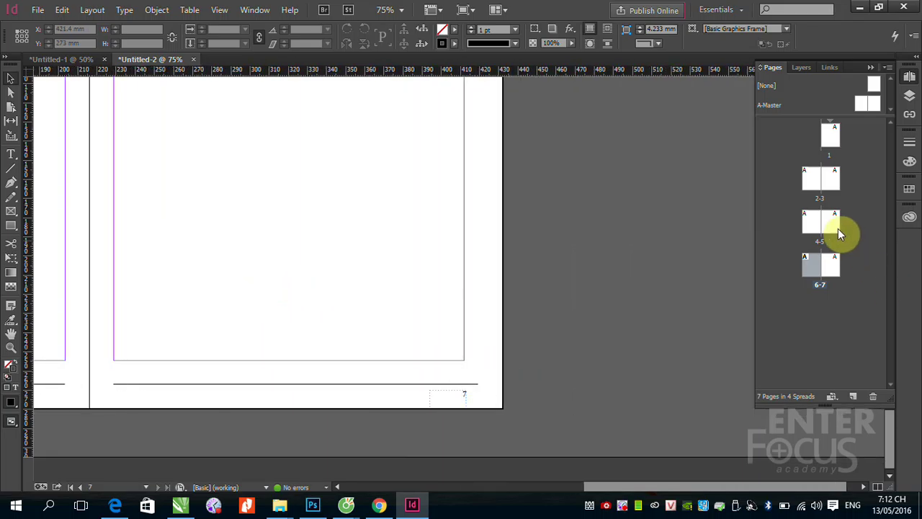
# Step: Check pages 5, 3 and 1, then return to spread 2-3 and select A-Master
pyautogui.doubleClick(838, 228)
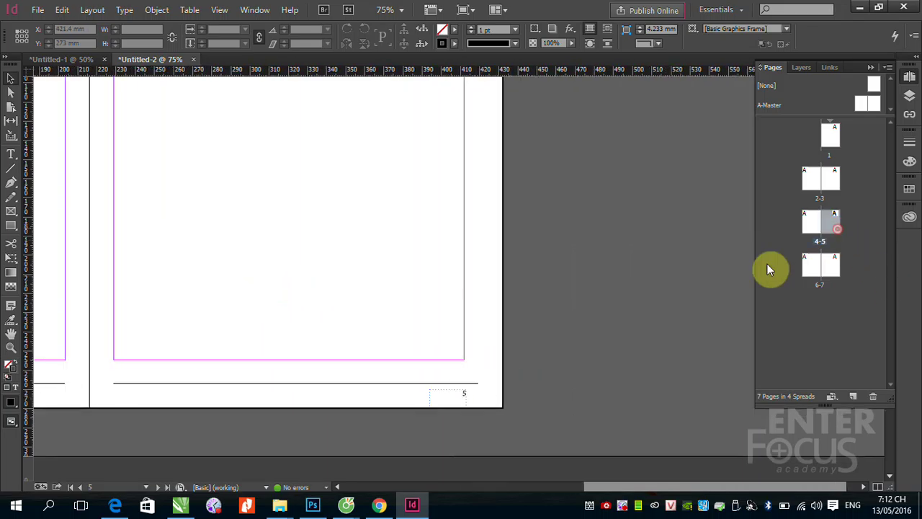
pyautogui.doubleClick(838, 178)
pyautogui.doubleClick(830, 144)
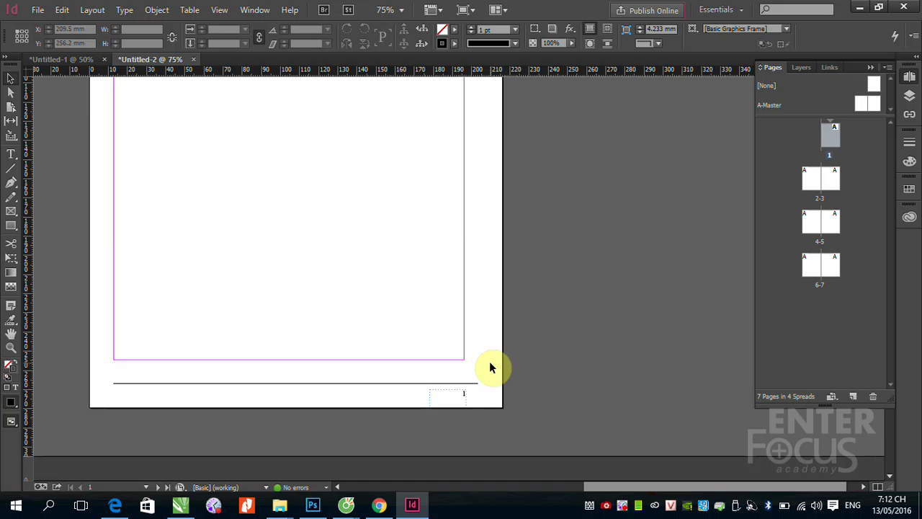
pyautogui.doubleClick(803, 180)
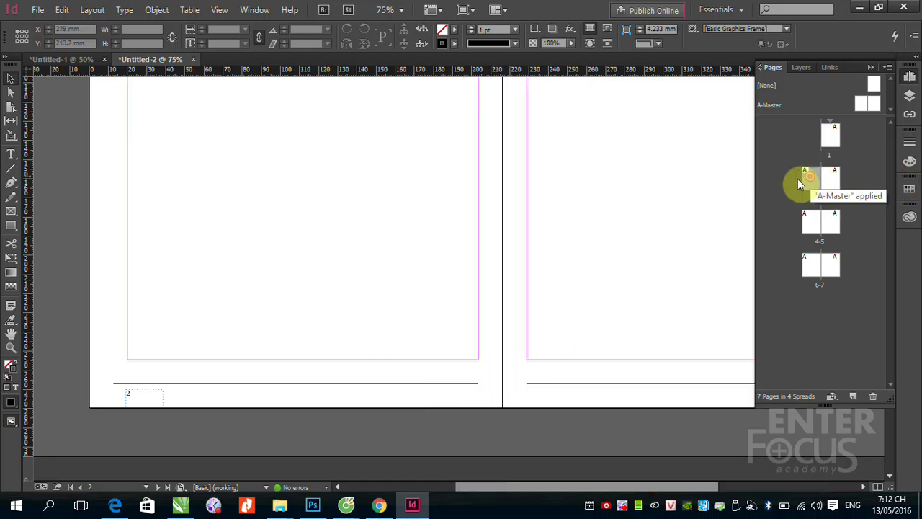
pyautogui.scroll(5, 314, 257)
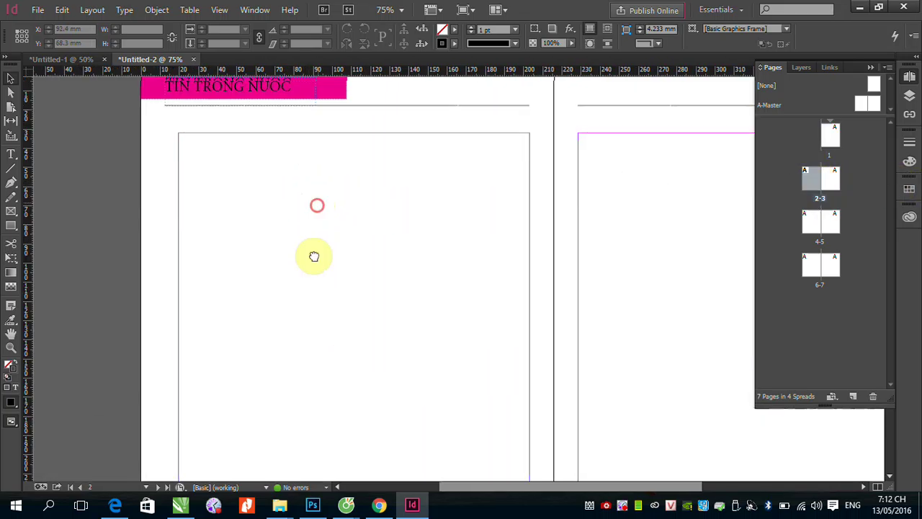
pyautogui.scroll(2, 314, 256)
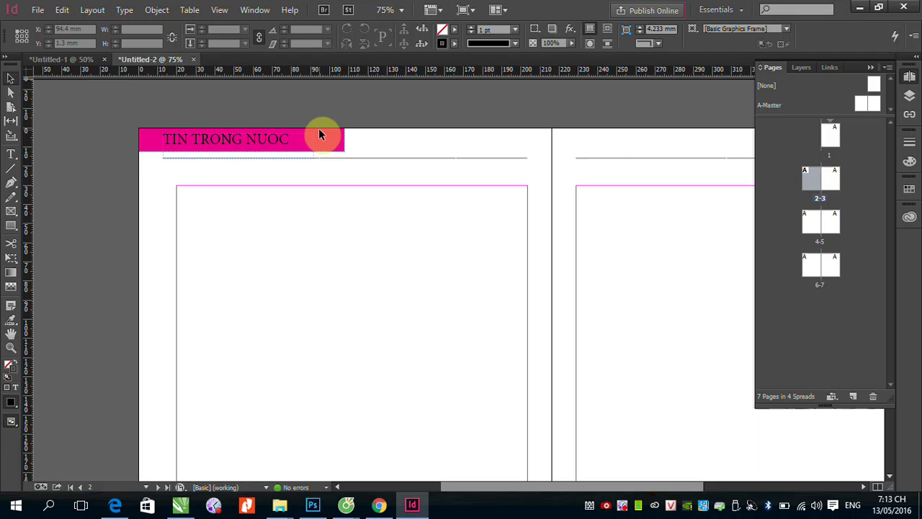
pyautogui.click(812, 180)
pyautogui.click(769, 105)
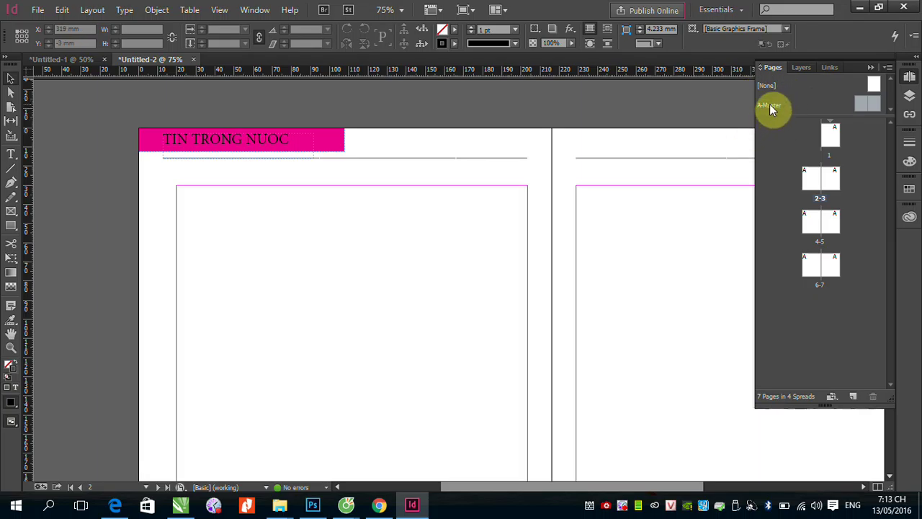
# Step: Duplicate the A-Master spread as B-Master and open B-Master for editing
pyautogui.rightClick(769, 106)
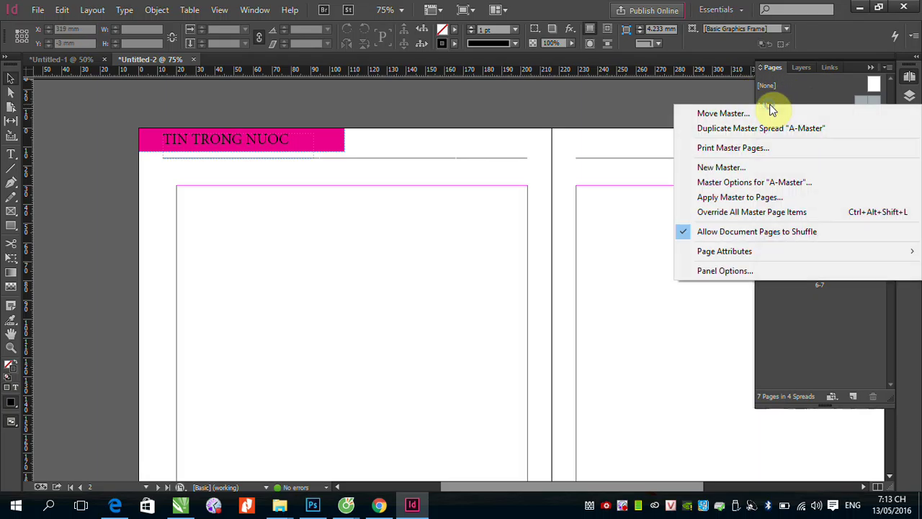
pyautogui.click(741, 130)
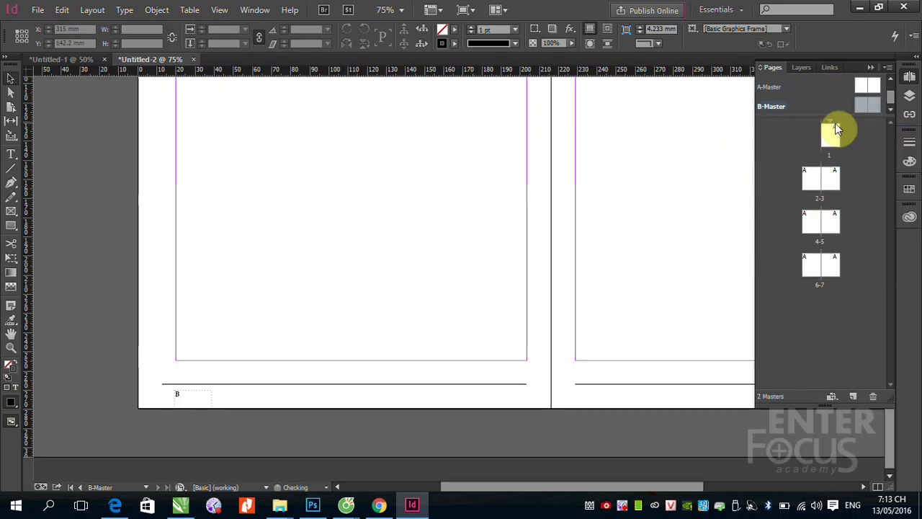
pyautogui.moveTo(805, 116); pyautogui.dragTo(803, 152)
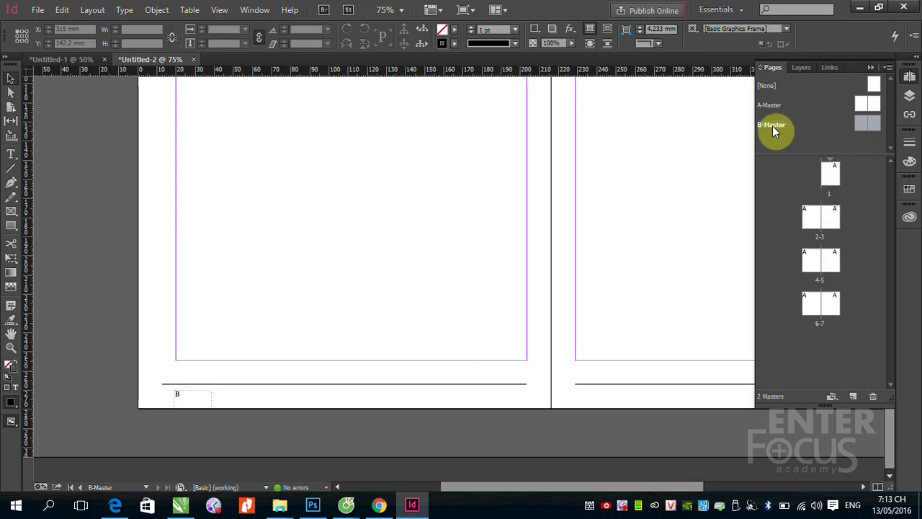
pyautogui.doubleClick(865, 126)
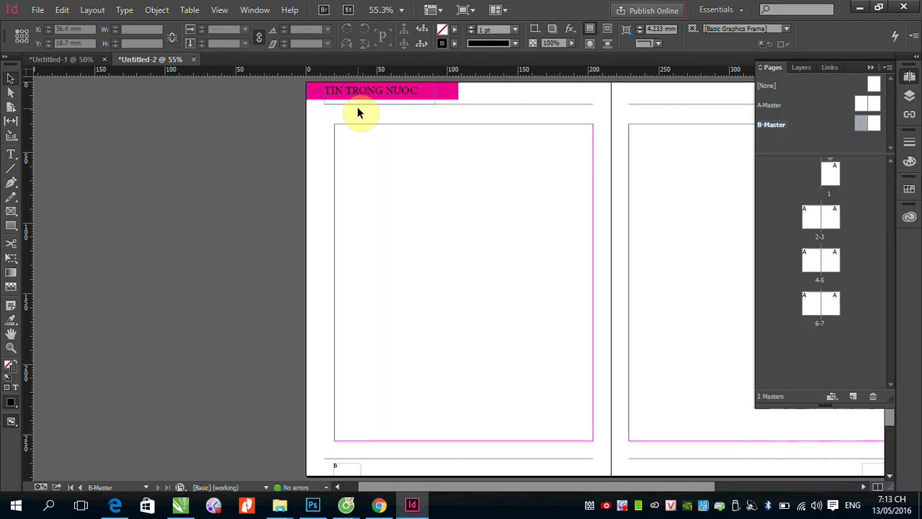
# Step: Change the B-Master header text from 'TIN TRONG NUOC' to 'TIN QUOC TE'
pyautogui.click(11, 154)
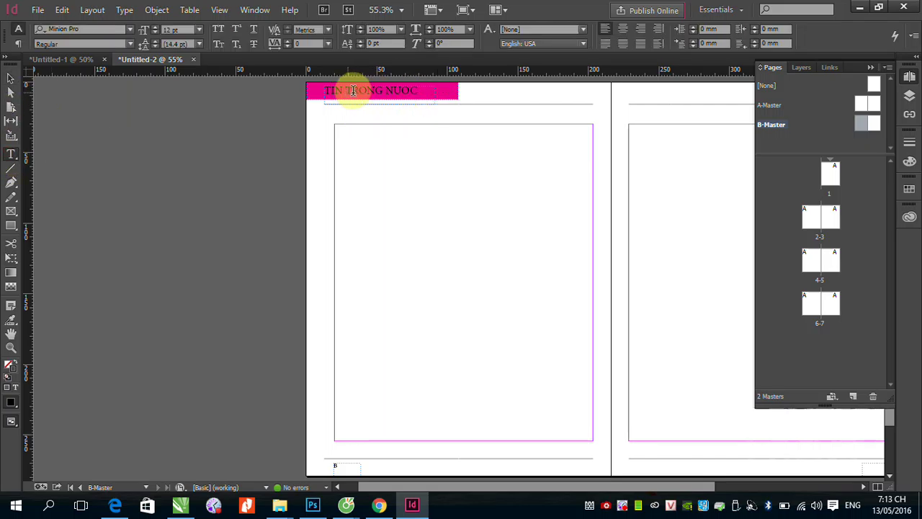
pyautogui.moveTo(347, 90); pyautogui.dragTo(418, 89)
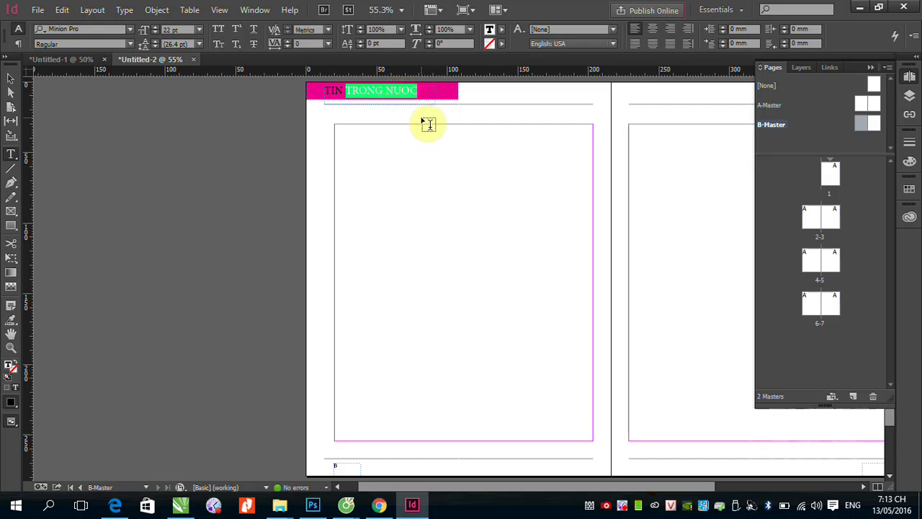
pyautogui.press('BackSpace')
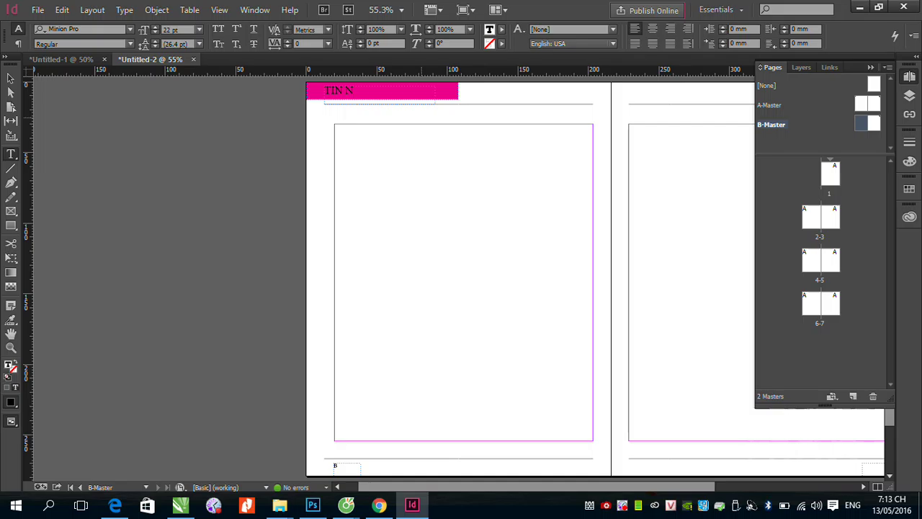
pyautogui.write('QUOC TE')
pyautogui.click(11, 77)
pyautogui.click(40, 147)
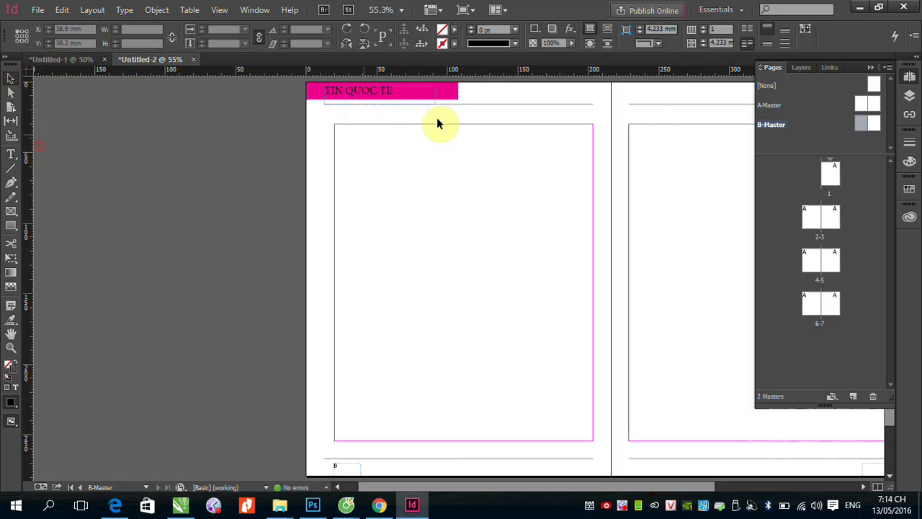
# Step: Set the header frame's stroke to [None] in the Swatches panel
pyautogui.click(451, 94)
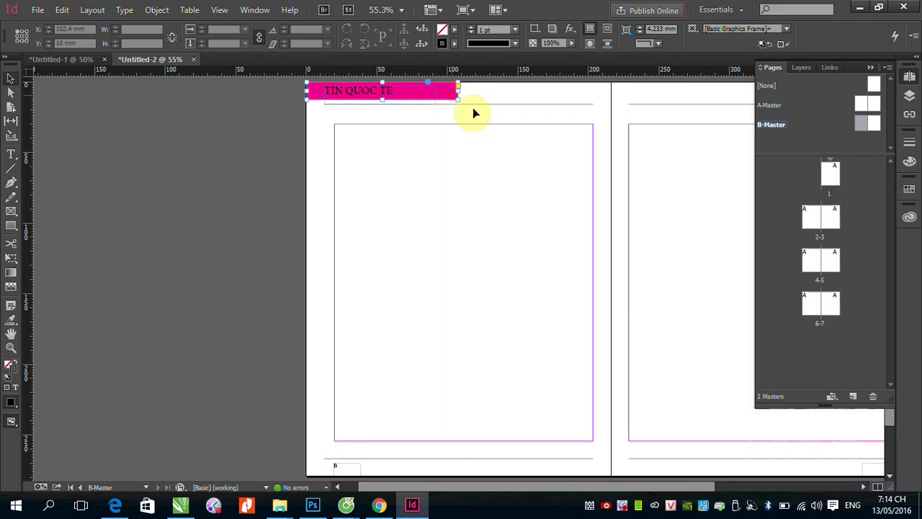
pyautogui.click(904, 191)
pyautogui.click(772, 263)
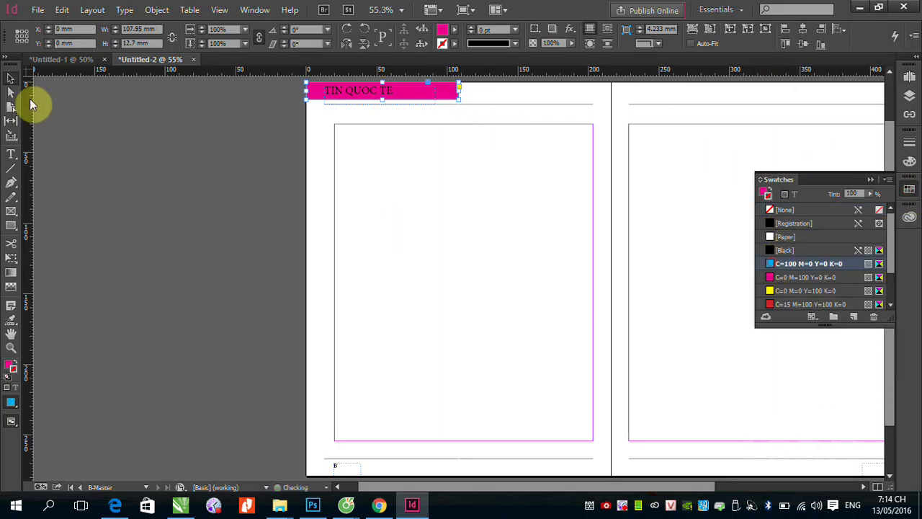
pyautogui.click(454, 43)
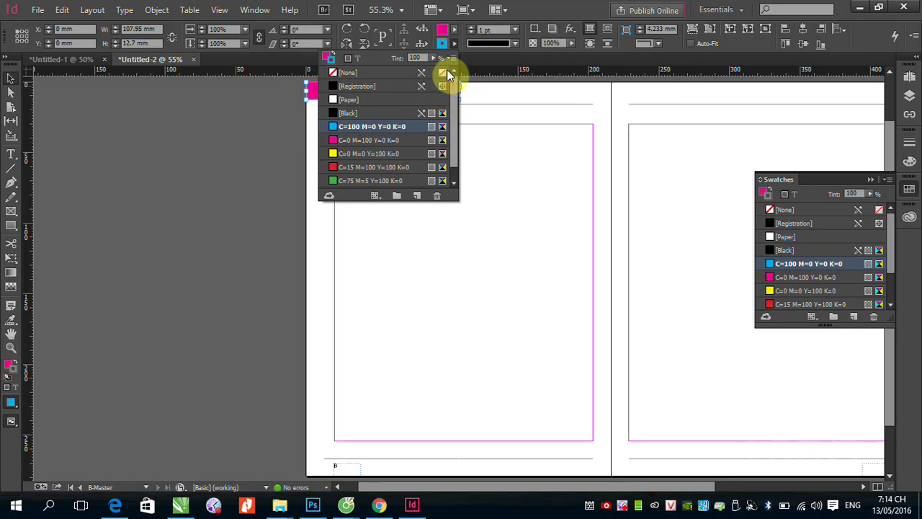
pyautogui.click(348, 73)
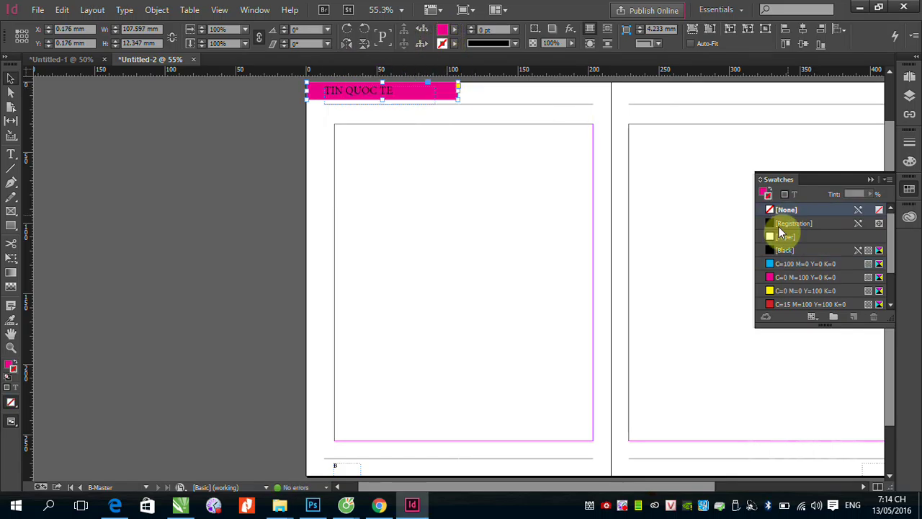
pyautogui.click(769, 263)
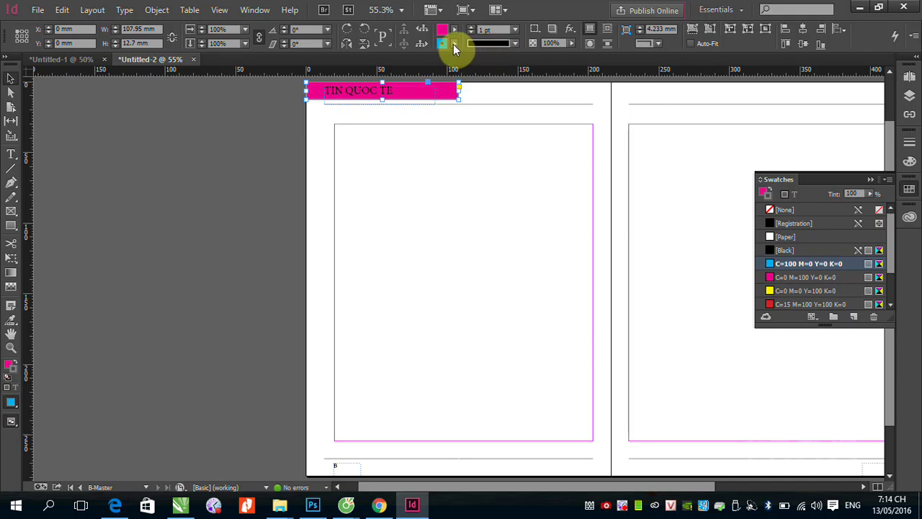
pyautogui.click(455, 43)
pyautogui.click(338, 75)
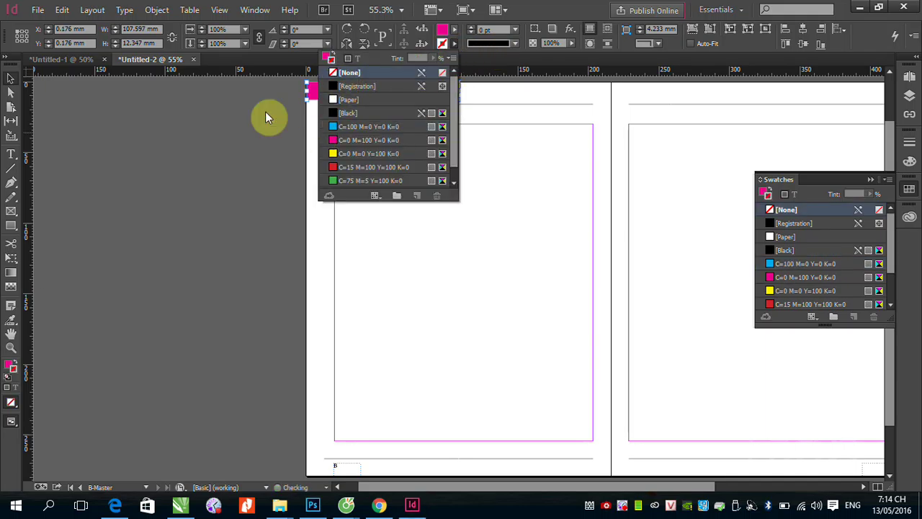
pyautogui.click(11, 369)
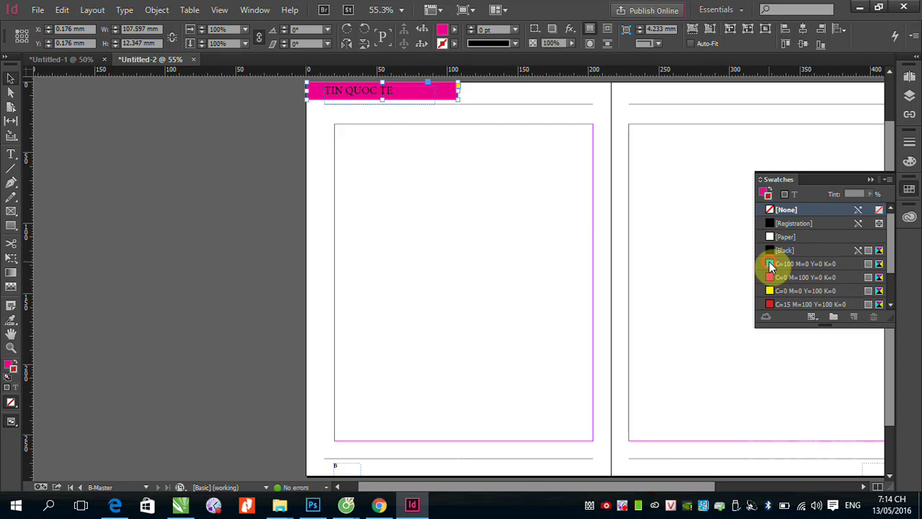
# Step: Fill the TIN QUOC TE header frame with the C=100 M=0 Y=0 K=0 cyan swatch
pyautogui.click(771, 264)
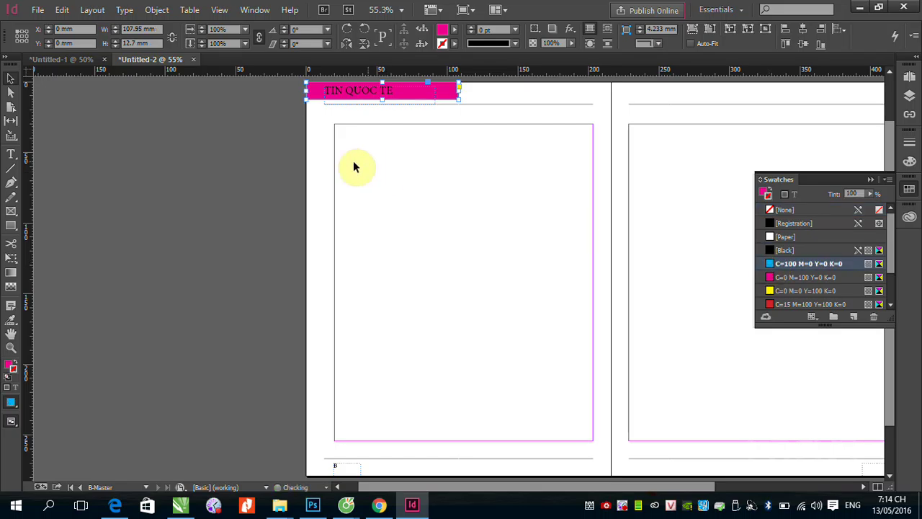
pyautogui.click(9, 365)
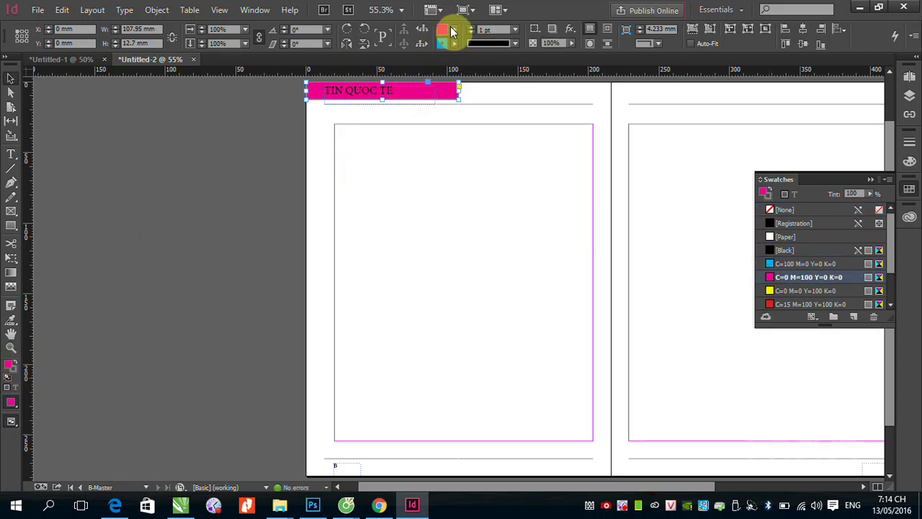
pyautogui.click(772, 264)
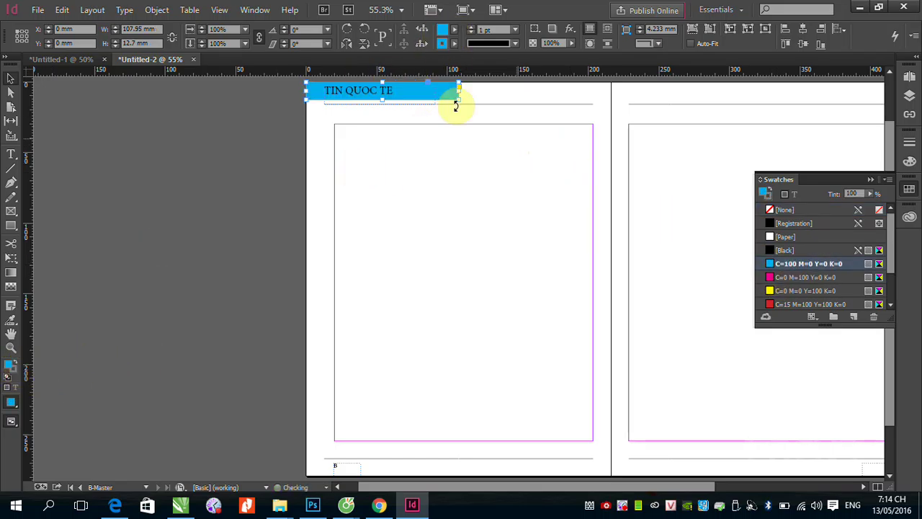
pyautogui.click(262, 169)
pyautogui.click(910, 75)
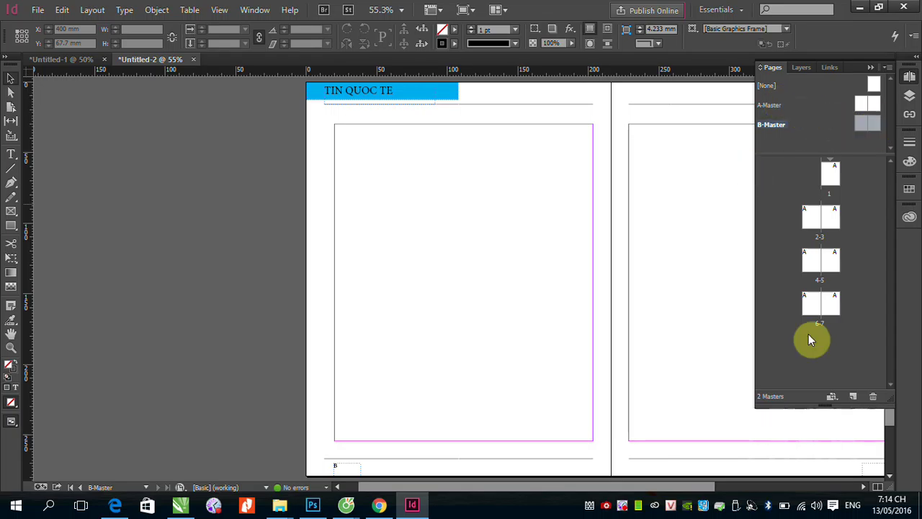
# Step: Insert 6 pages after page 7 based on B-Master via Layout > Pages > Insert Pages
pyautogui.click(92, 10)
pyautogui.moveTo(123, 25)
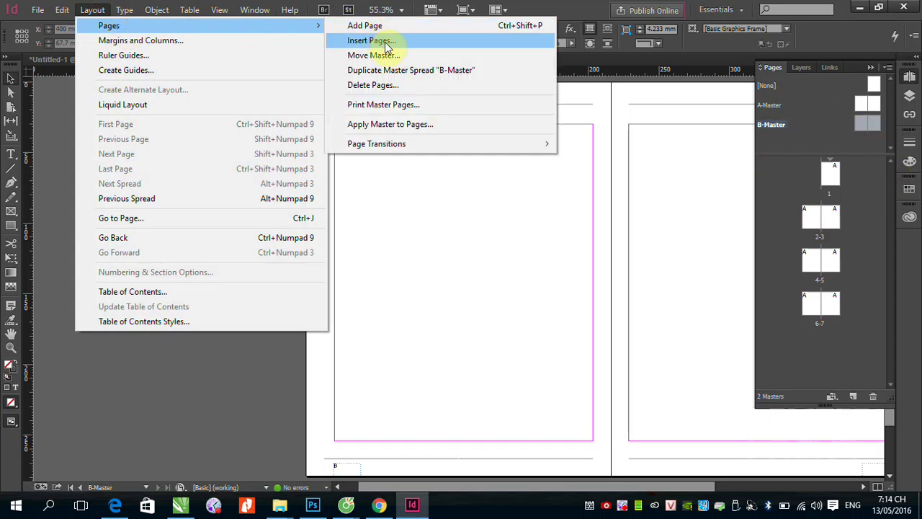
pyautogui.click(382, 40)
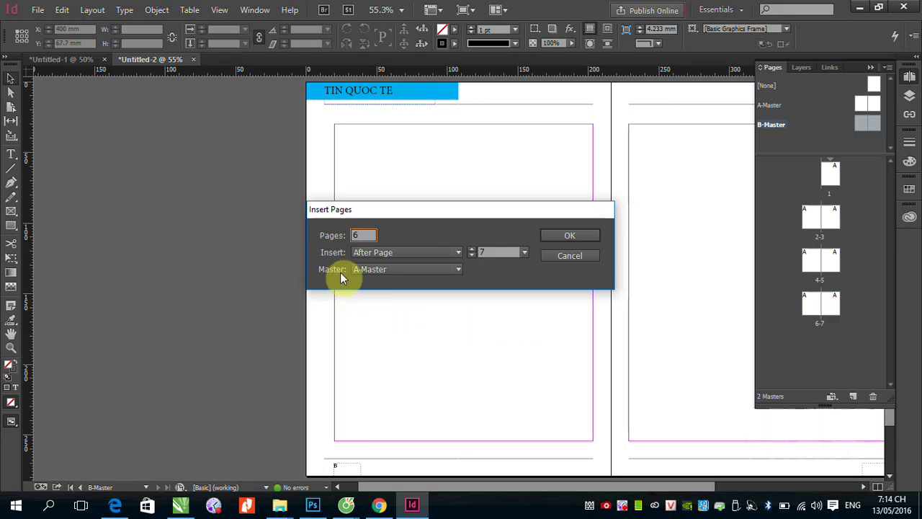
pyautogui.click(455, 271)
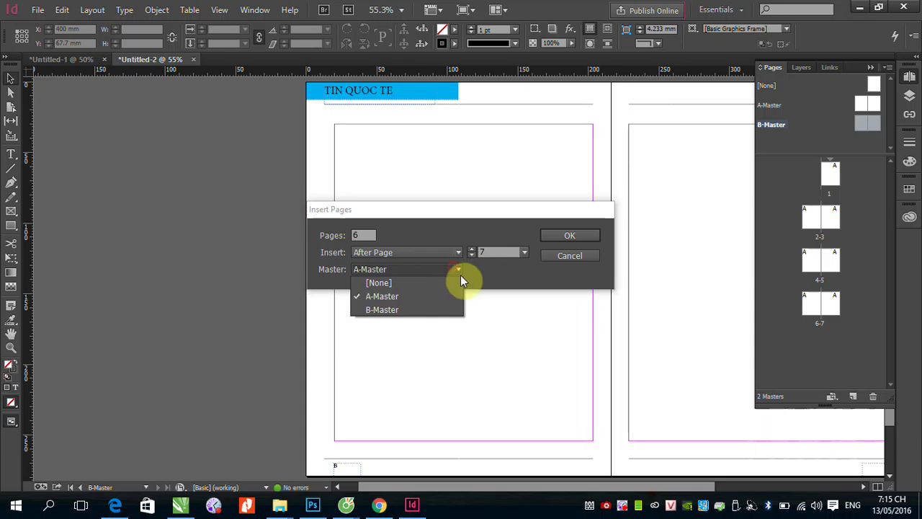
pyautogui.click(383, 310)
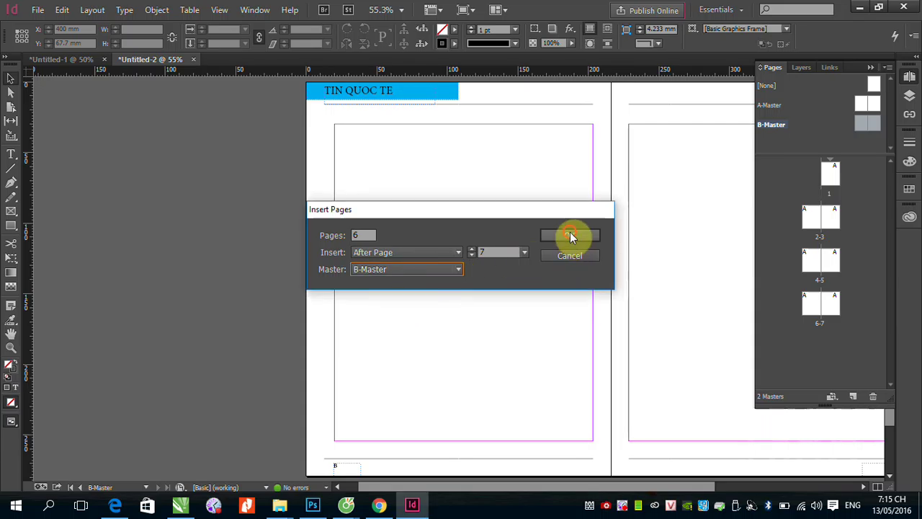
pyautogui.click(570, 237)
# Step: Select spreads 8-9 through 12-13 in the Pages panel and delete them
pyautogui.moveTo(890, 279); pyautogui.dragTo(886, 323)
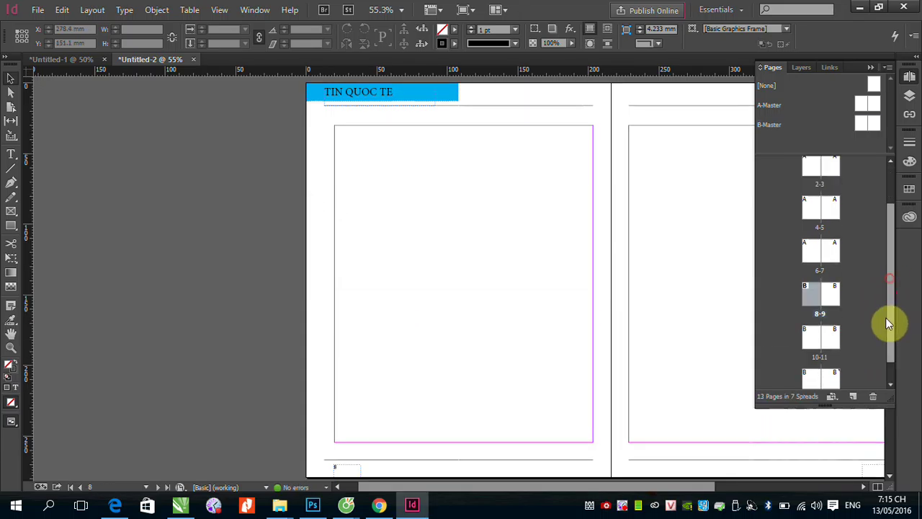
pyautogui.click(812, 336)
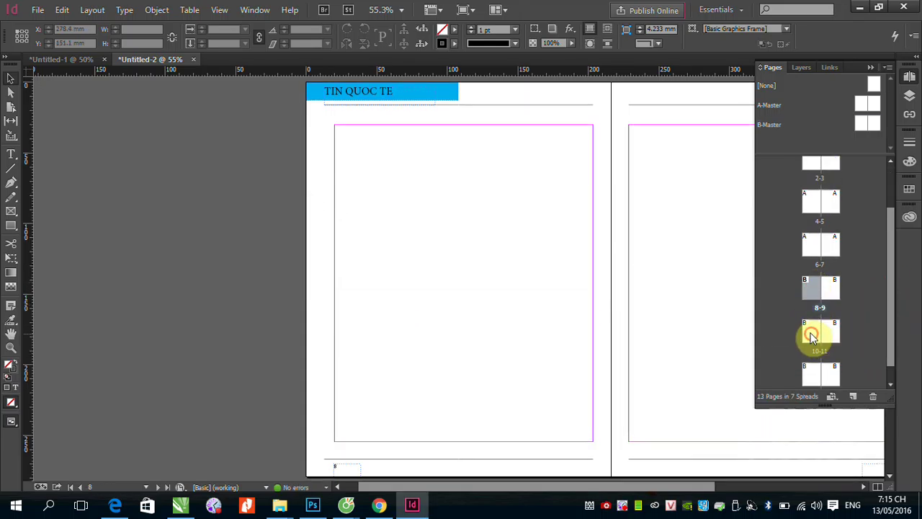
pyautogui.click(812, 375)
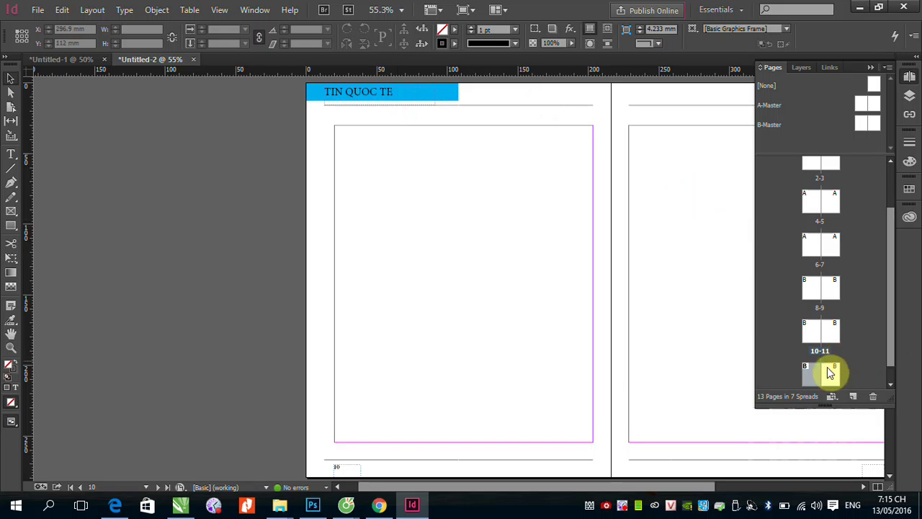
pyautogui.moveTo(813, 370); pyautogui.dragTo(812, 296)
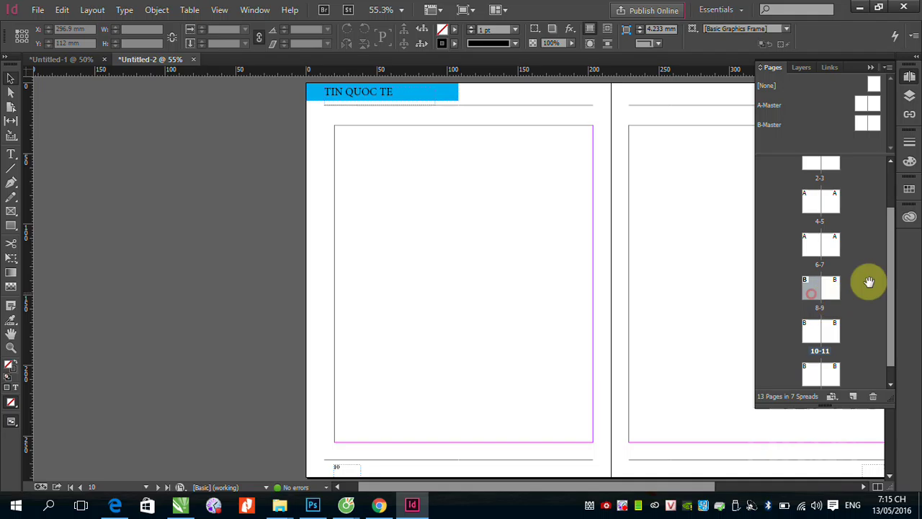
pyautogui.moveTo(894, 258); pyautogui.dragTo(889, 309)
pyautogui.keyDown('shift'); pyautogui.click(829, 357); pyautogui.keyUp('shift')
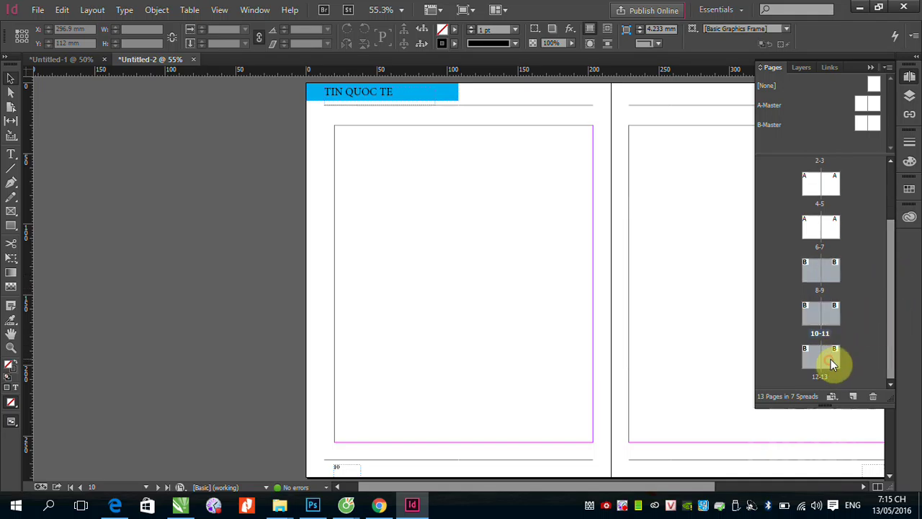
pyautogui.click(873, 396)
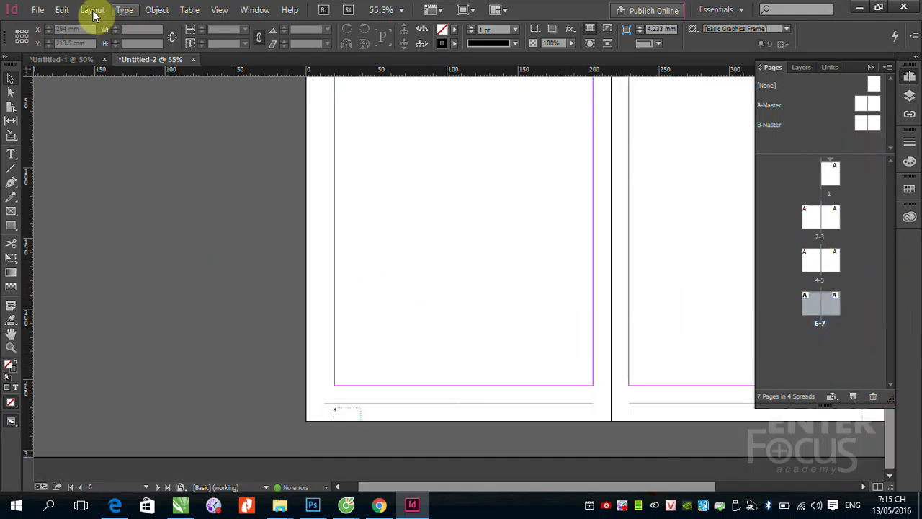
# Step: Insert 10 A-Master pages after page 7 via Layout > Pages > Insert Pages
pyautogui.click(94, 11)
pyautogui.moveTo(202, 27)
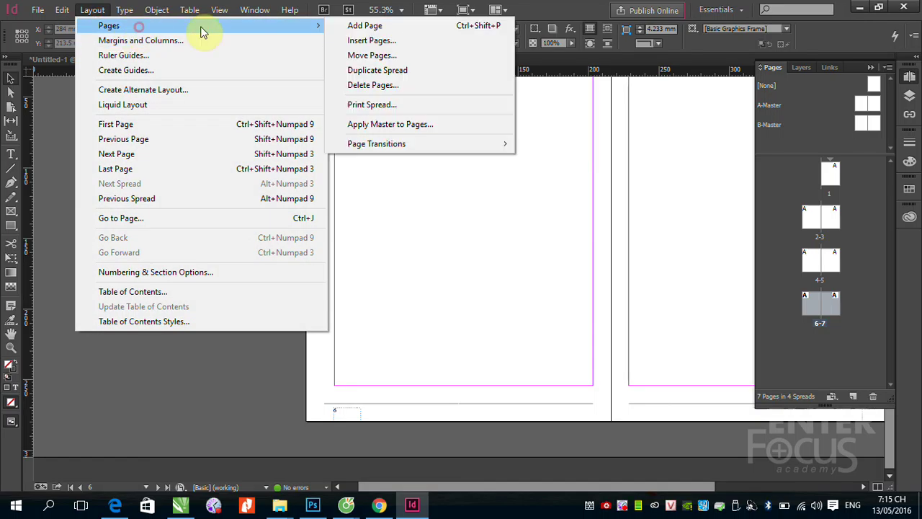
pyautogui.click(373, 40)
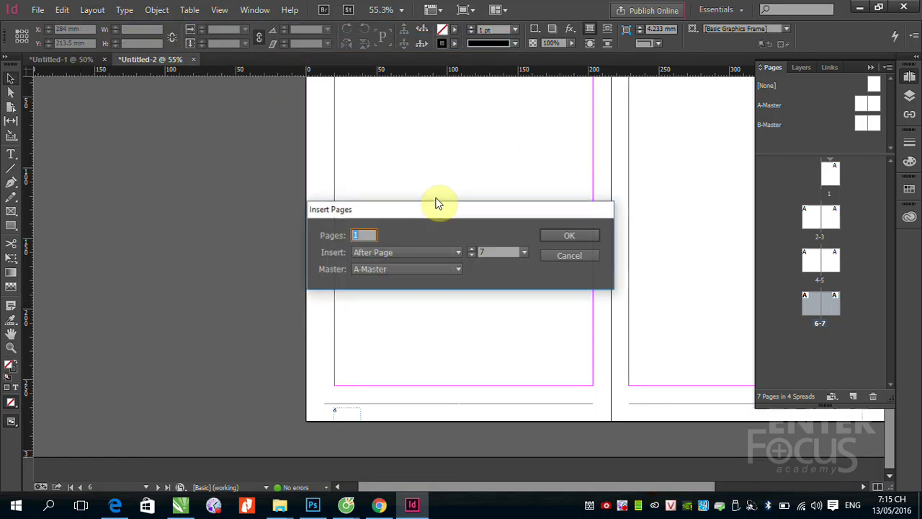
pyautogui.click(365, 235)
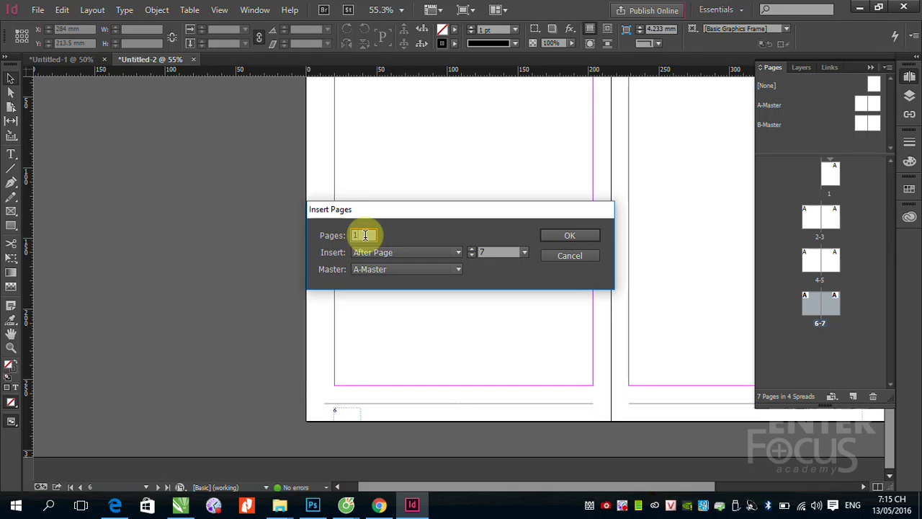
pyautogui.write('0')
pyautogui.click(581, 238)
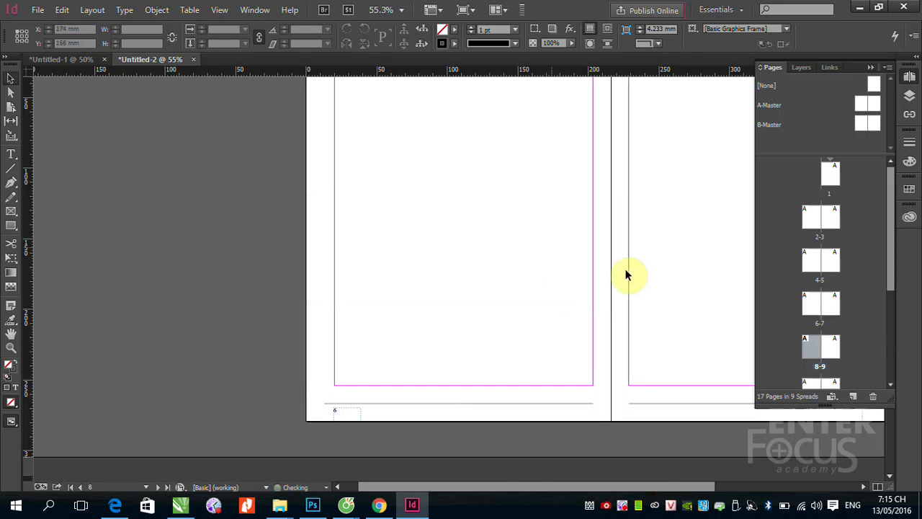
pyautogui.moveTo(891, 267); pyautogui.dragTo(892, 349)
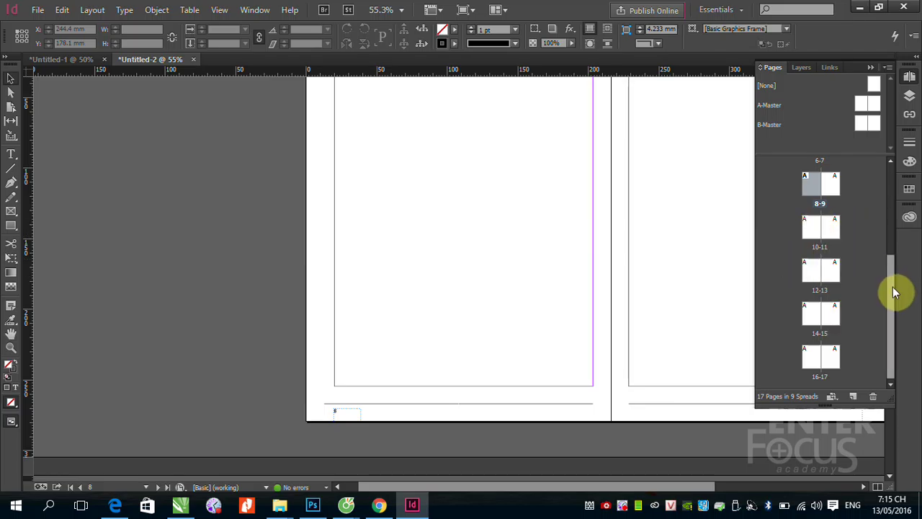
# Step: Drag B-Master onto pages 7, 8, 9, 11 and 10 in the Pages panel
pyautogui.scroll(3, 889, 202)
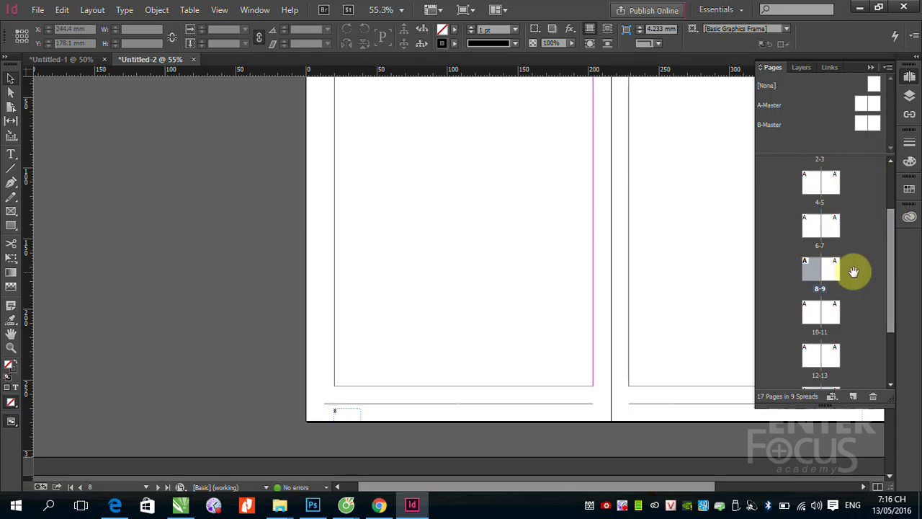
pyautogui.click(834, 226)
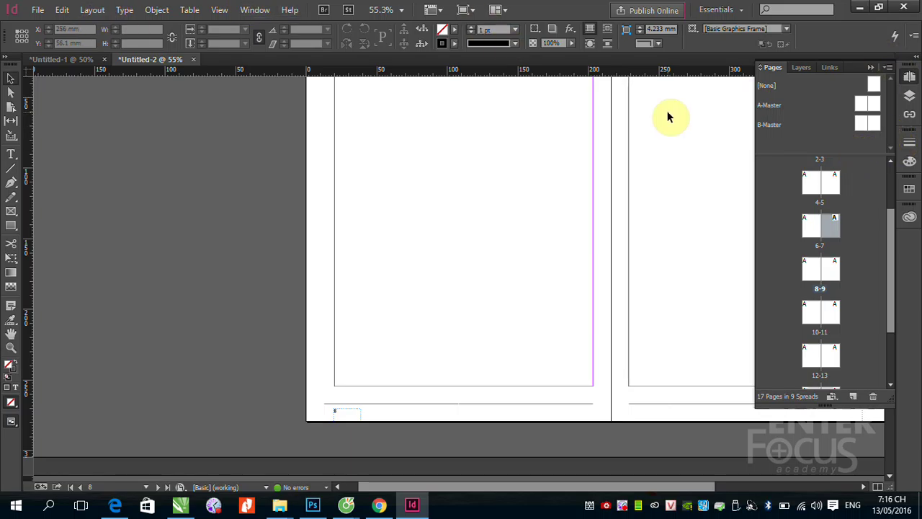
pyautogui.click(863, 125)
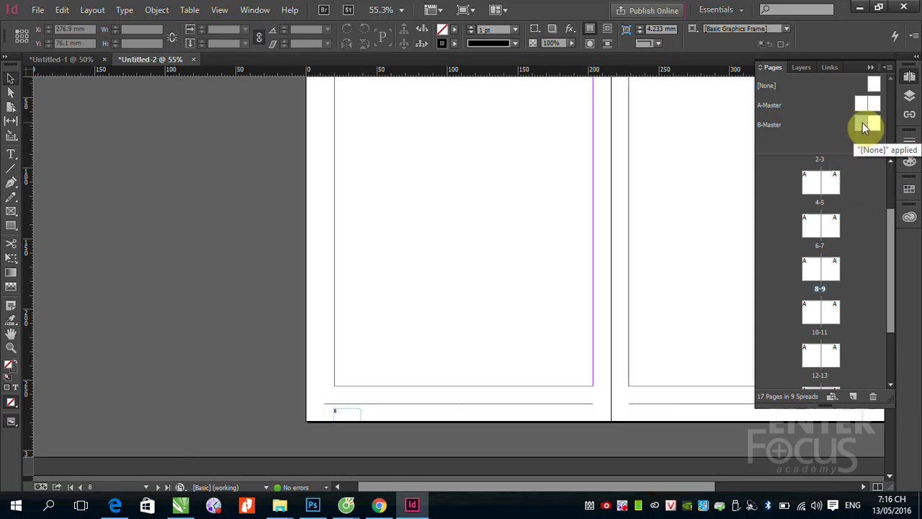
pyautogui.moveTo(864, 127)
pyautogui.mouseDown()
pyautogui.moveTo(847, 276)
pyautogui.moveTo(833, 237)
pyautogui.mouseUp()
pyautogui.moveTo(860, 122); pyautogui.dragTo(819, 268)
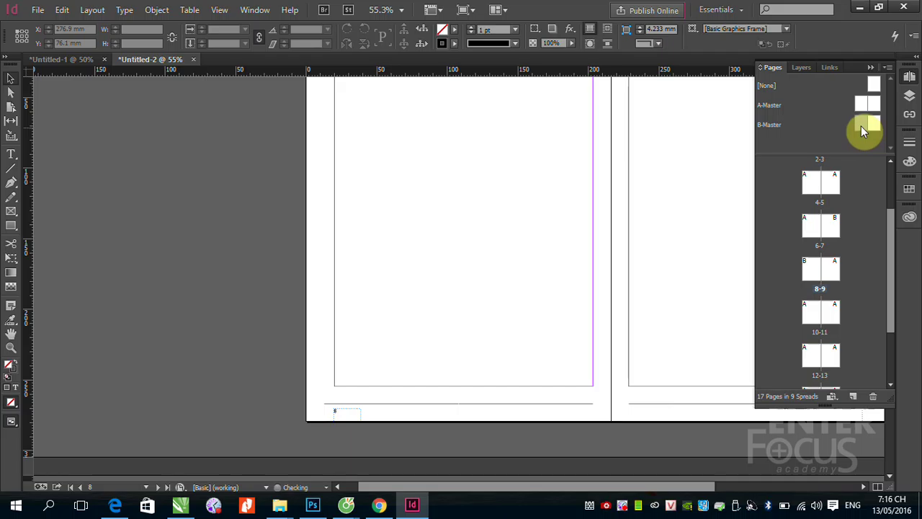
pyautogui.moveTo(861, 126); pyautogui.dragTo(831, 275)
pyautogui.moveTo(872, 128); pyautogui.dragTo(821, 314)
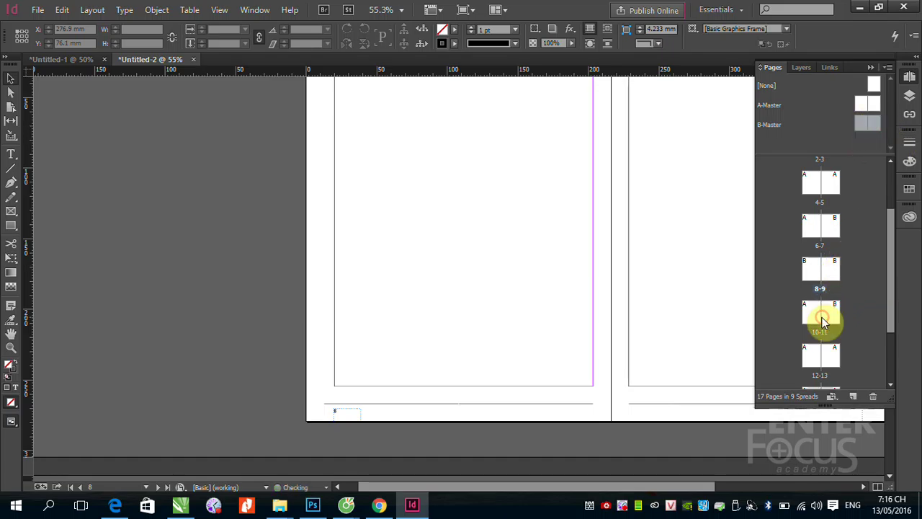
pyautogui.moveTo(862, 121); pyautogui.dragTo(819, 321)
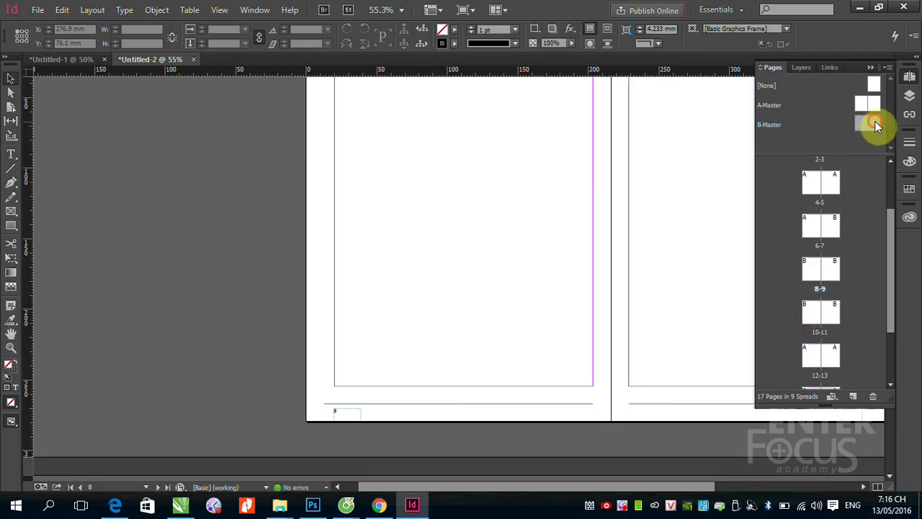
# Step: Delete the accidental 18-19 spread and apply B-Master to pages 12 and 13
pyautogui.moveTo(875, 121); pyautogui.dragTo(813, 343)
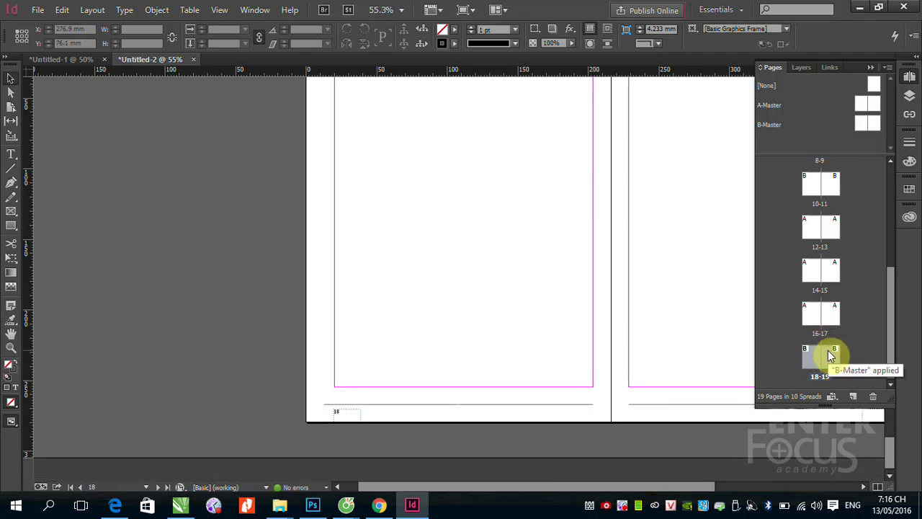
pyautogui.click(873, 397)
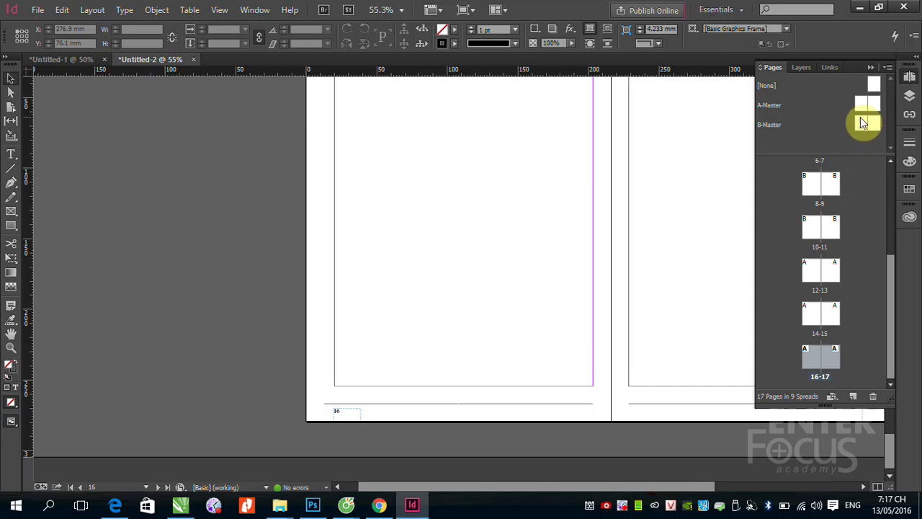
pyautogui.moveTo(863, 122); pyautogui.dragTo(809, 268)
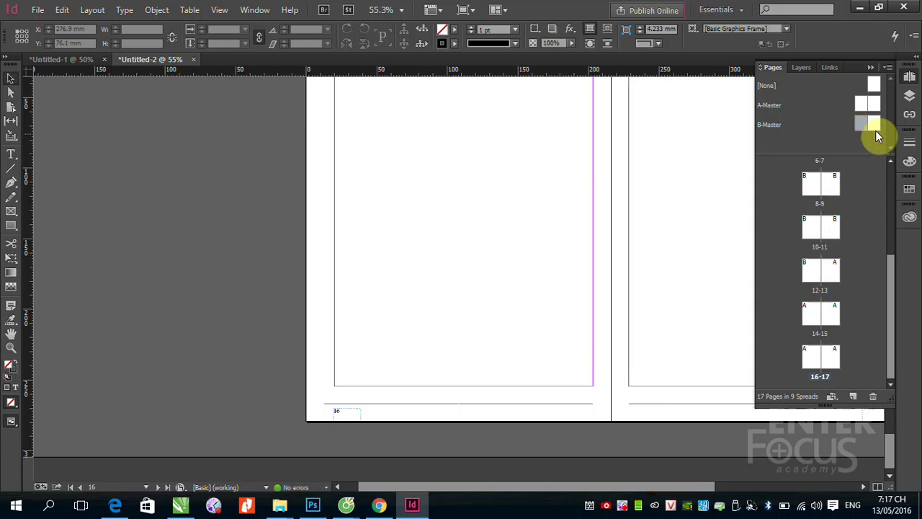
pyautogui.moveTo(875, 127); pyautogui.dragTo(835, 268)
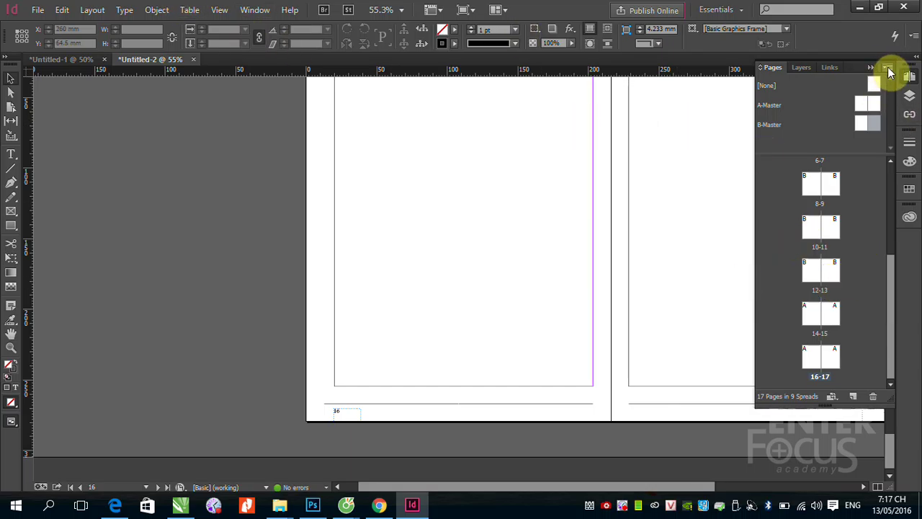
# Step: Apply B-Master to the page range 7-15 using Apply Master to Pages
pyautogui.click(889, 69)
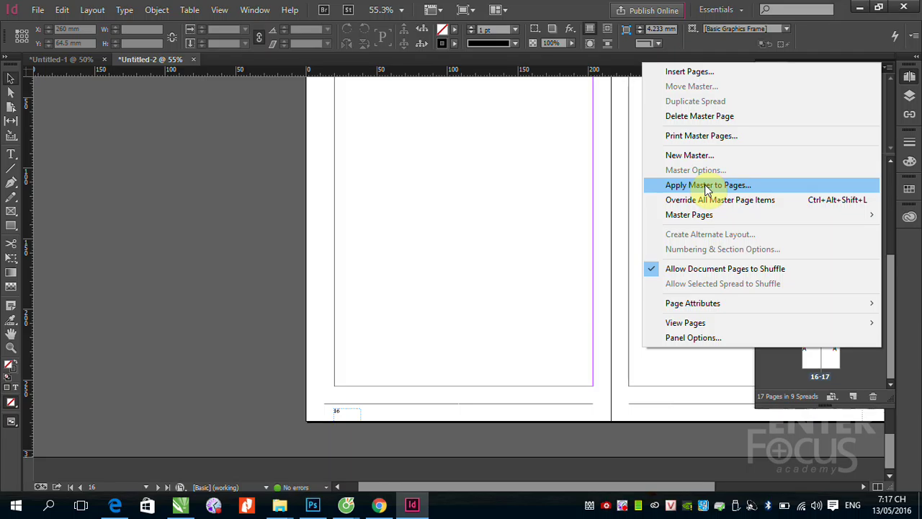
pyautogui.click(706, 188)
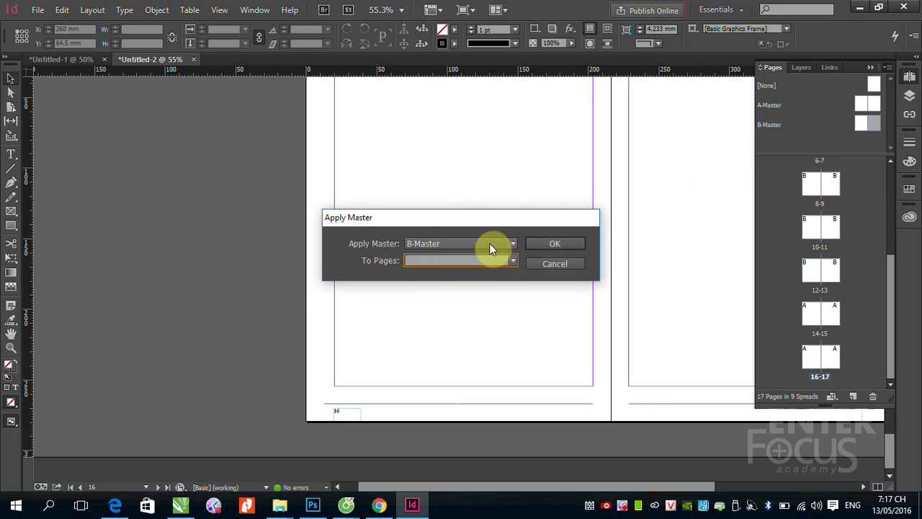
pyautogui.click(514, 244)
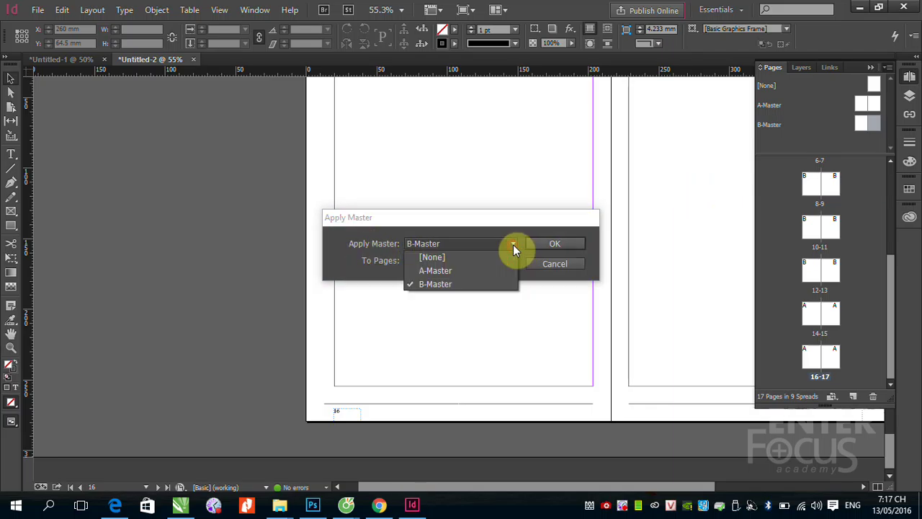
pyautogui.click(448, 286)
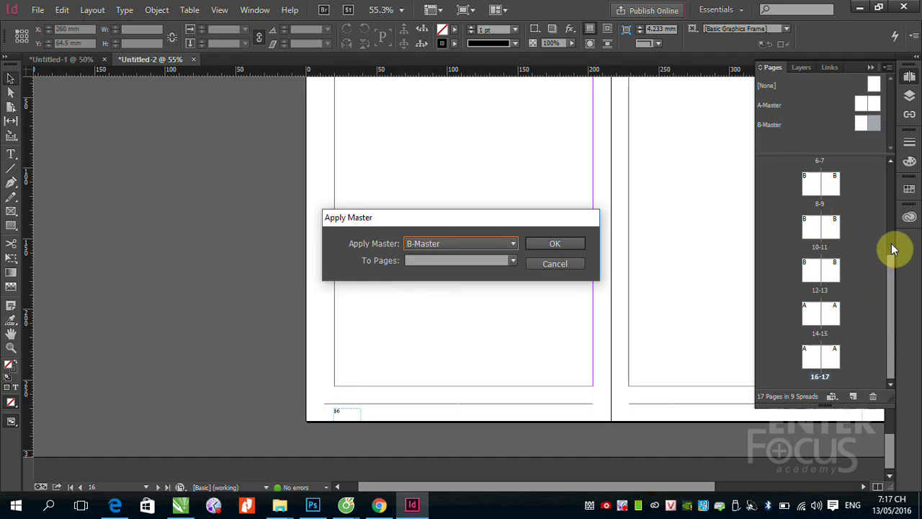
pyautogui.moveTo(891, 246); pyautogui.dragTo(890, 275)
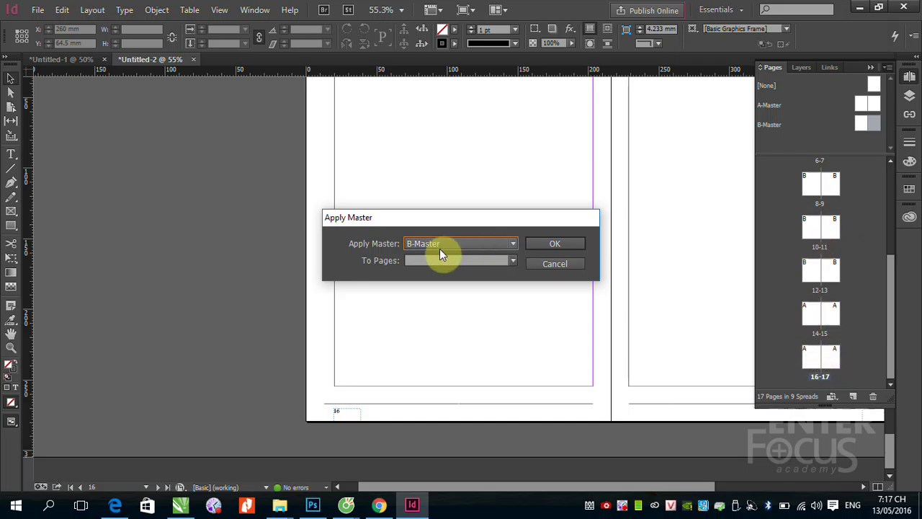
pyautogui.click(513, 243)
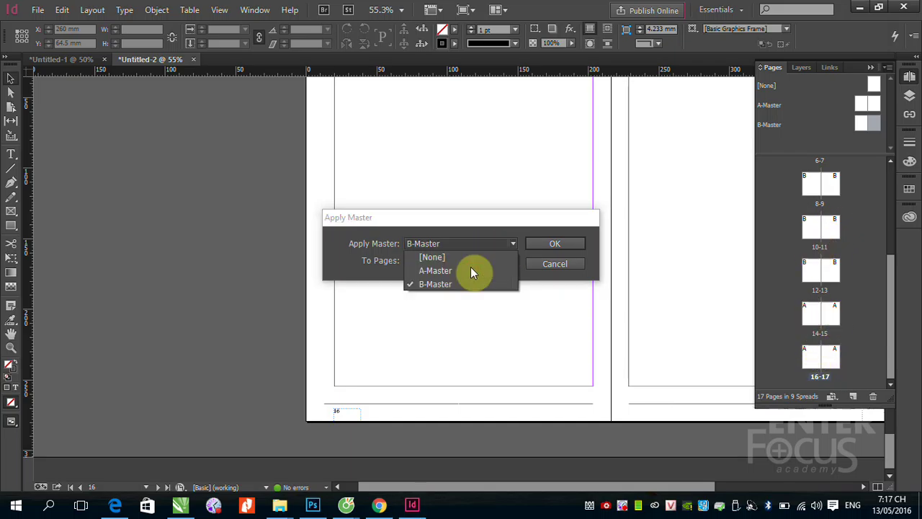
pyautogui.click(439, 286)
pyautogui.click(425, 261)
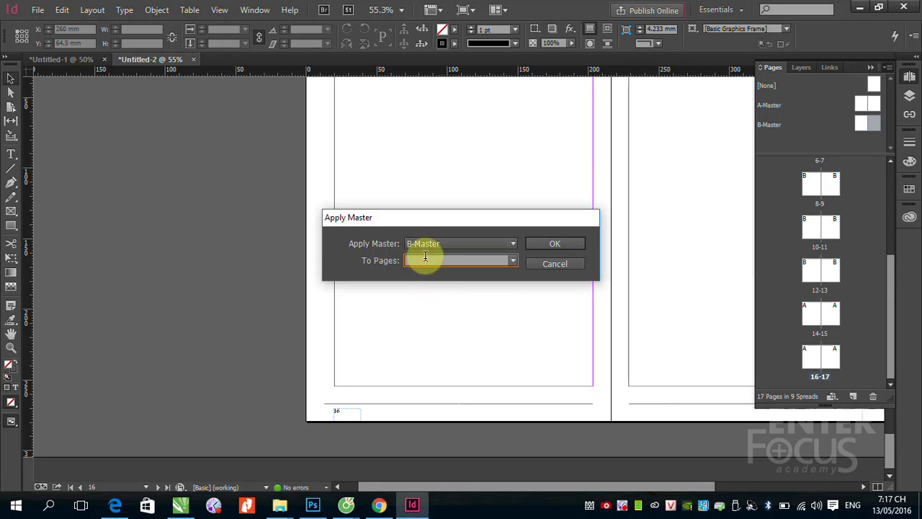
pyautogui.write('7')
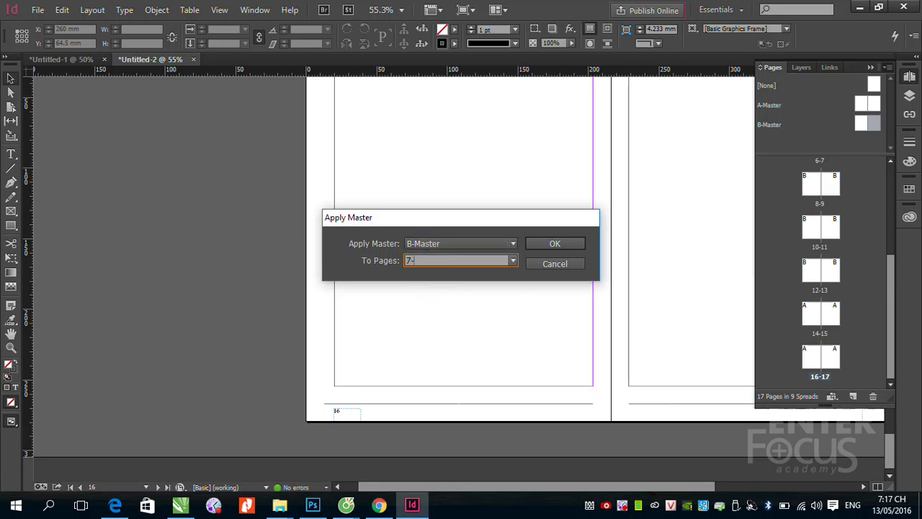
pyautogui.write('-15')
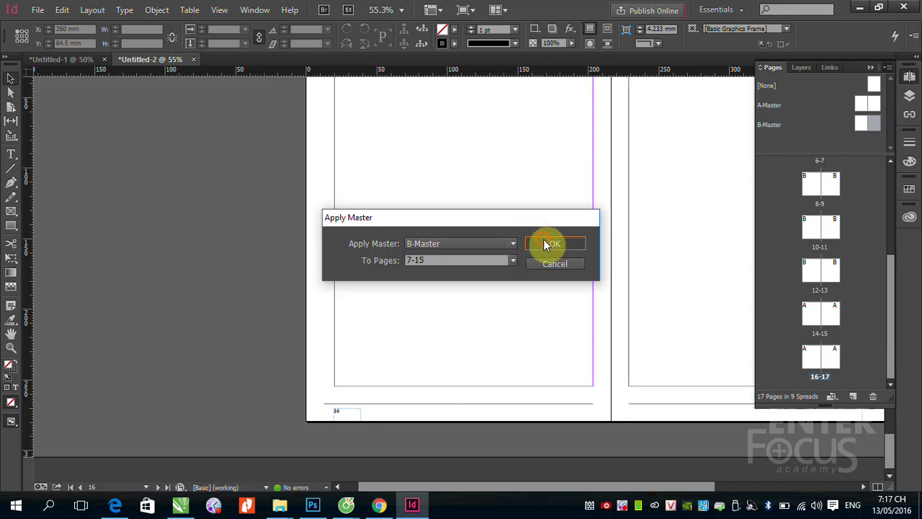
pyautogui.click(546, 243)
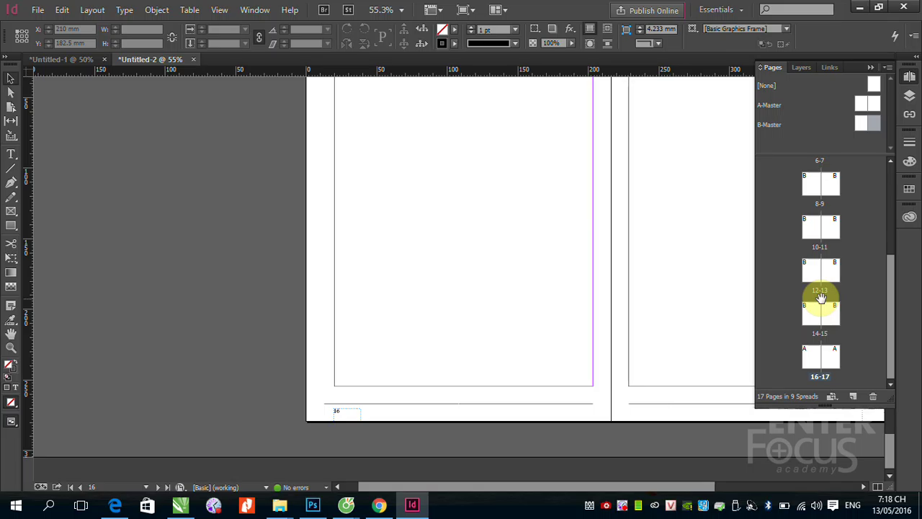
# Step: Jump to page 6 and zoom in on its footer's automatic page number 6
pyautogui.scroll(2, 859, 217)
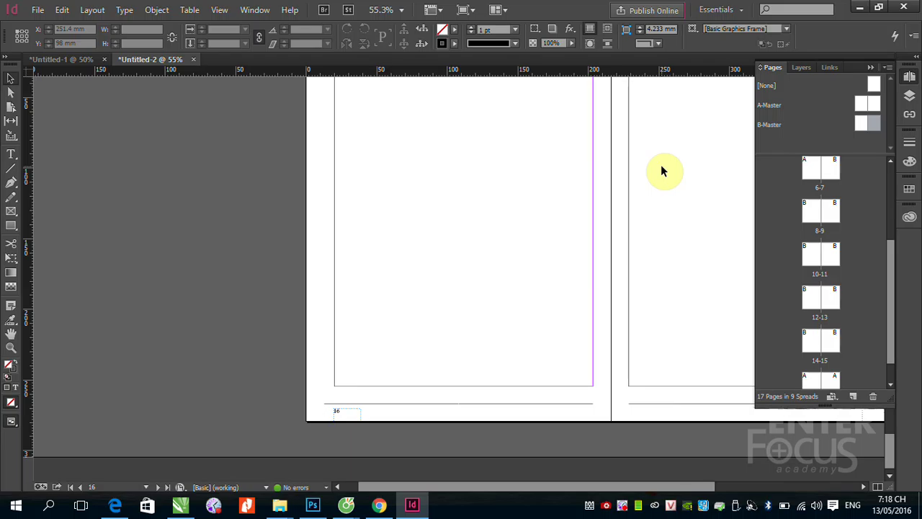
pyautogui.scroll(3, 824, 216)
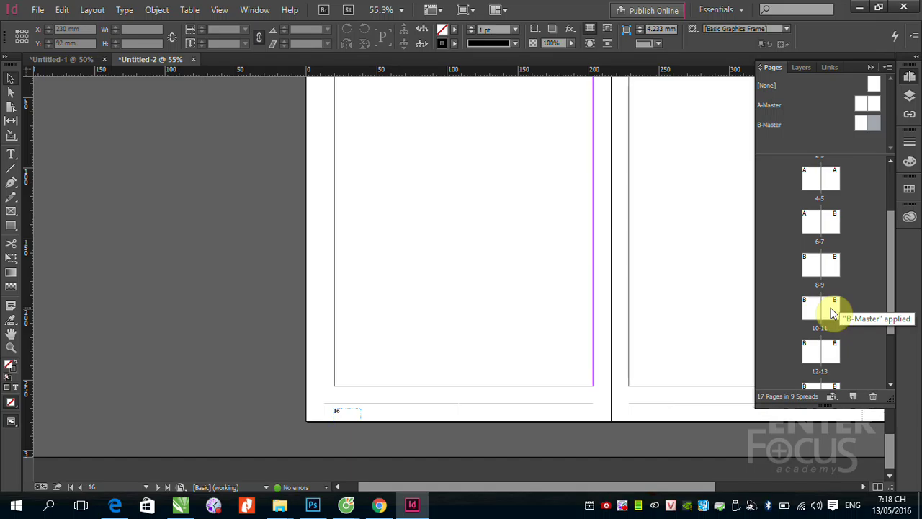
pyautogui.moveTo(831, 308); pyautogui.dragTo(832, 228)
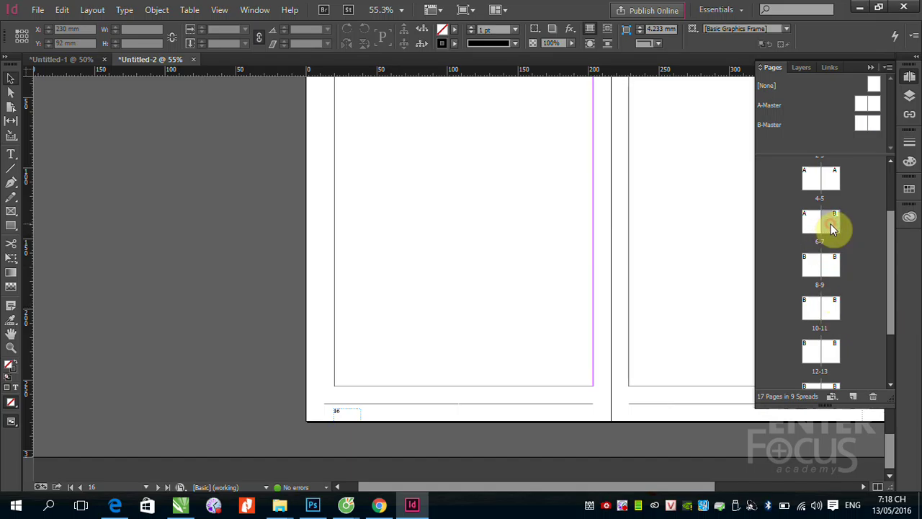
pyautogui.doubleClick(816, 267)
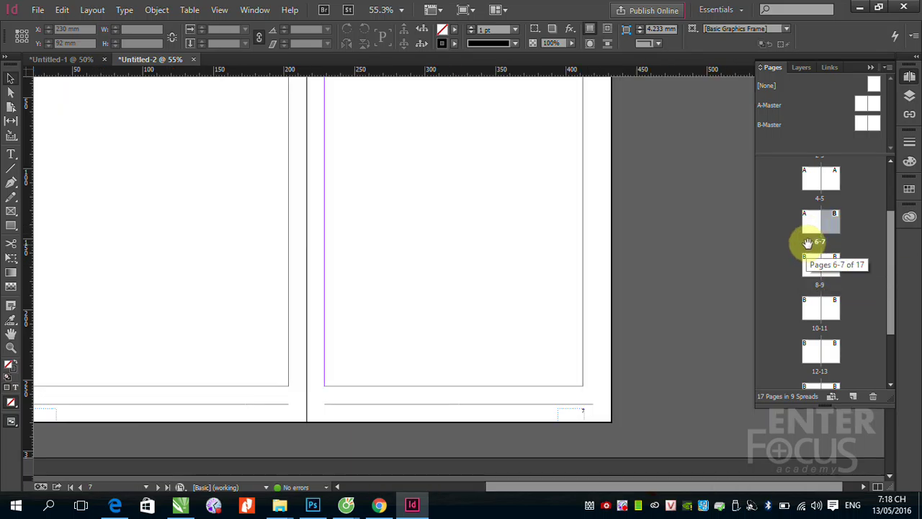
pyautogui.doubleClick(816, 225)
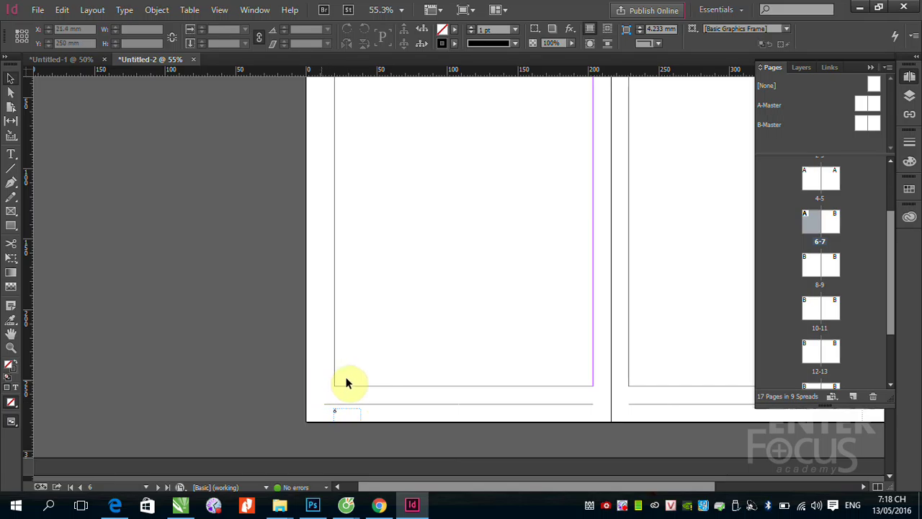
pyautogui.click(310, 378)
pyautogui.moveTo(384, 426); pyautogui.dragTo(432, 448)
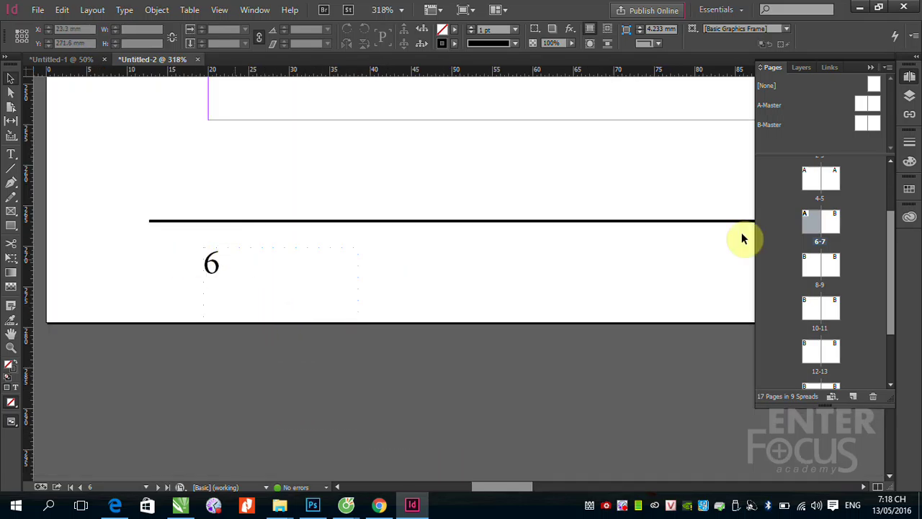
# Step: Show page 8 and scroll up to its cyan TIN QUOC TE header band
pyautogui.doubleClick(814, 270)
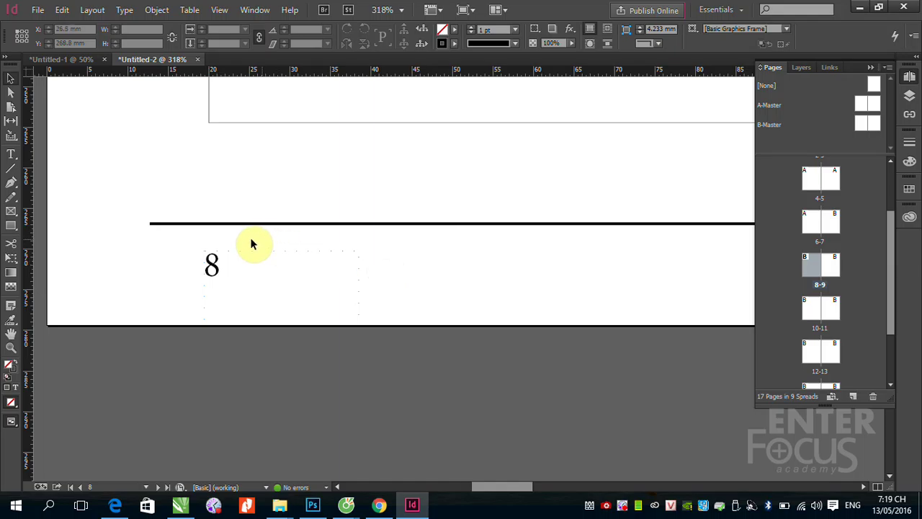
pyautogui.scroll(5, 247, 242)
pyautogui.scroll(5, 238, 246)
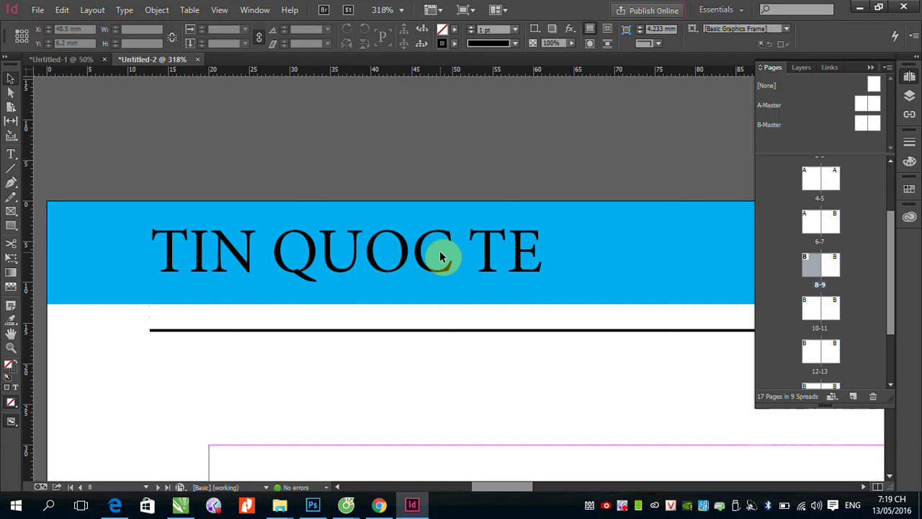
# Step: Open the A-Master spread and delete the pink banner behind the headline
pyautogui.moveTo(891, 227); pyautogui.dragTo(892, 186)
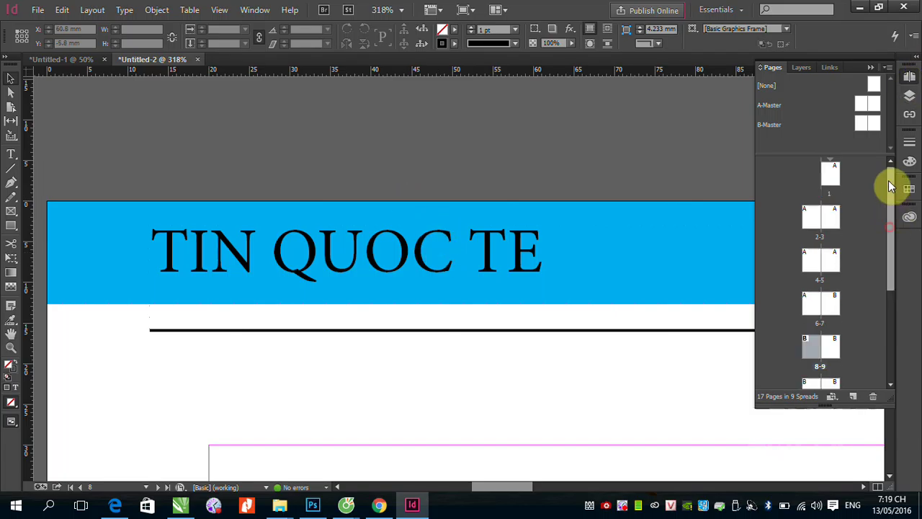
pyautogui.doubleClick(868, 104)
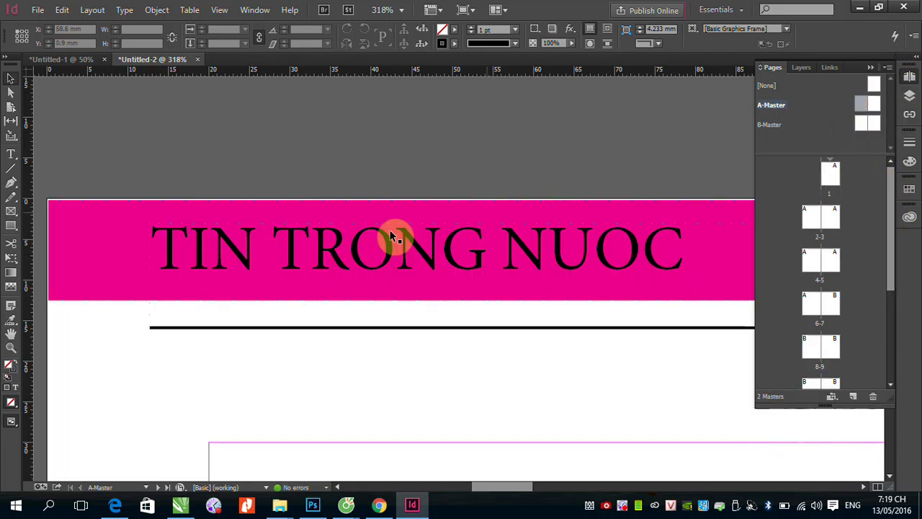
pyautogui.click(110, 220)
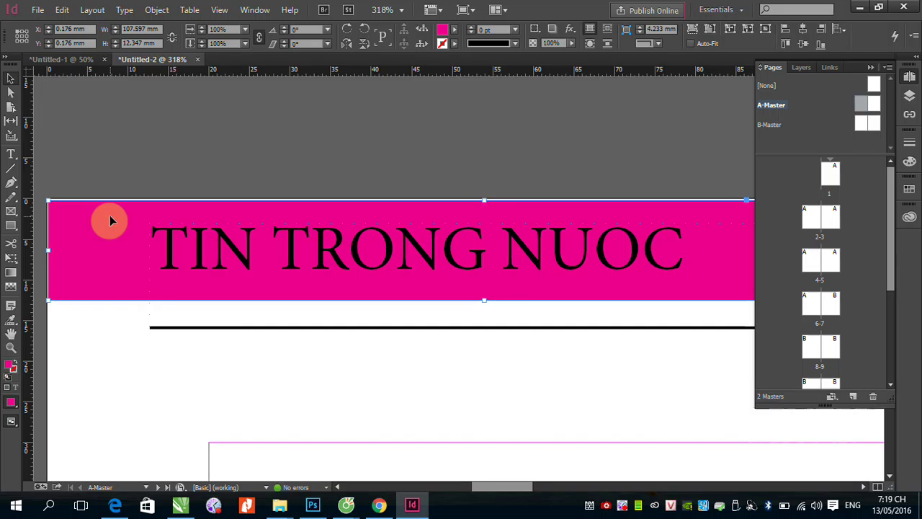
pyautogui.press('Delete')
# Step: Replace the TIN TRONG NUOC headline with 'Giáo trình Dàn trang InDesign'
pyautogui.click(11, 153)
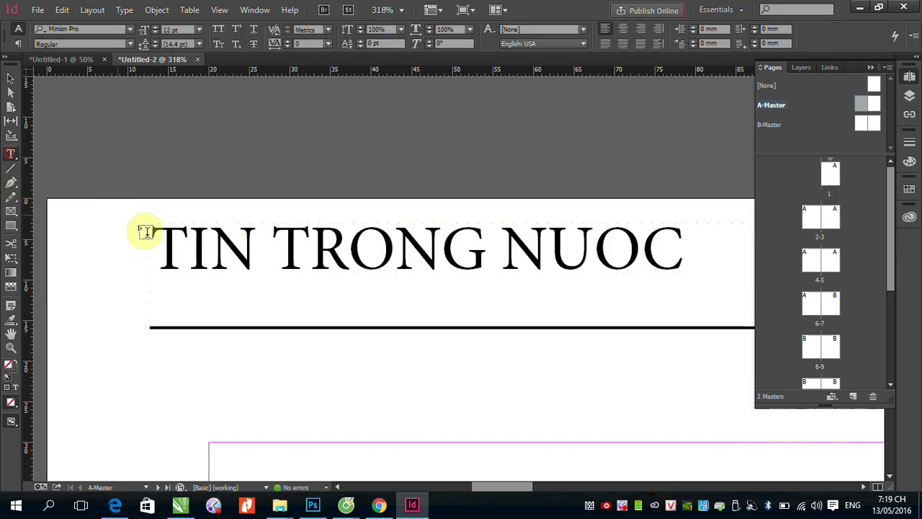
pyautogui.moveTo(157, 233); pyautogui.dragTo(664, 294)
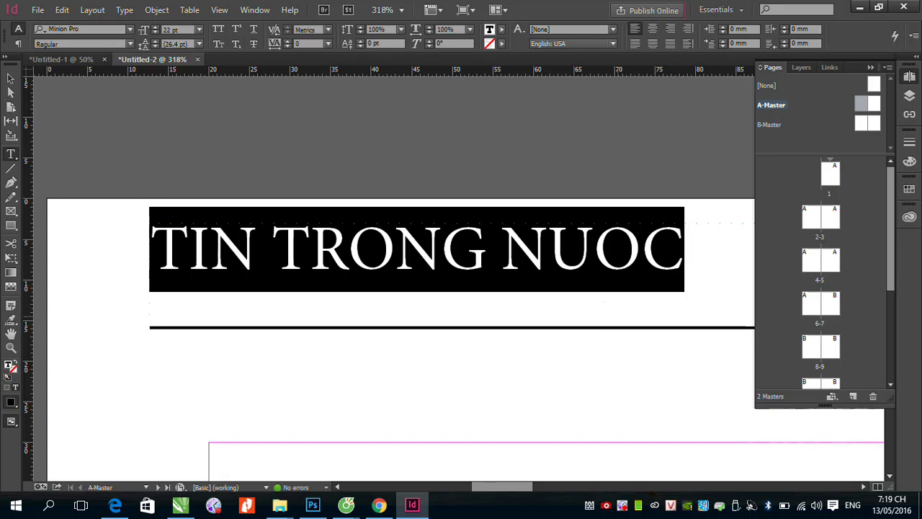
pyautogui.write('Gi')
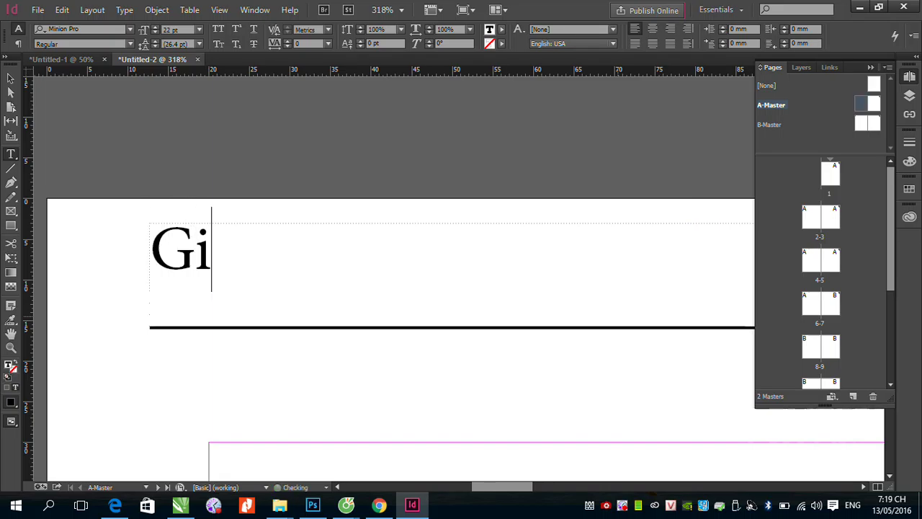
pyautogui.write('áo tr')
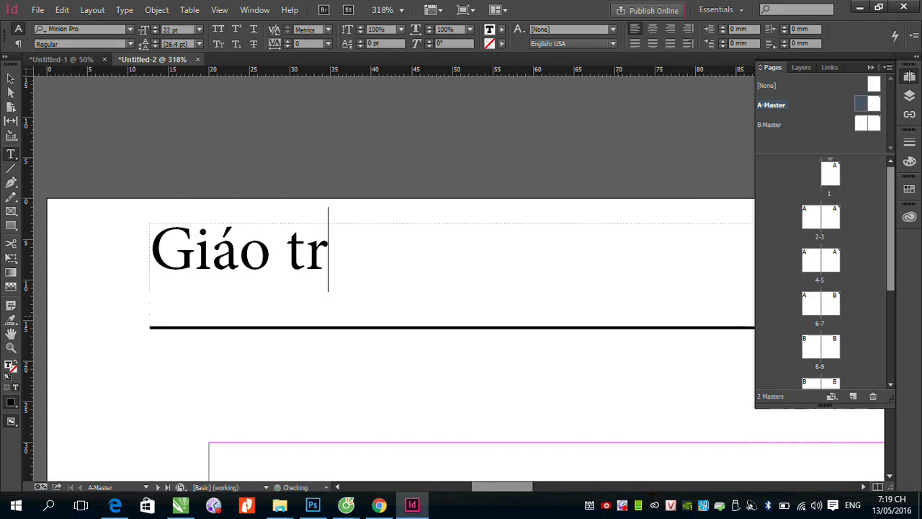
pyautogui.write('ình ')
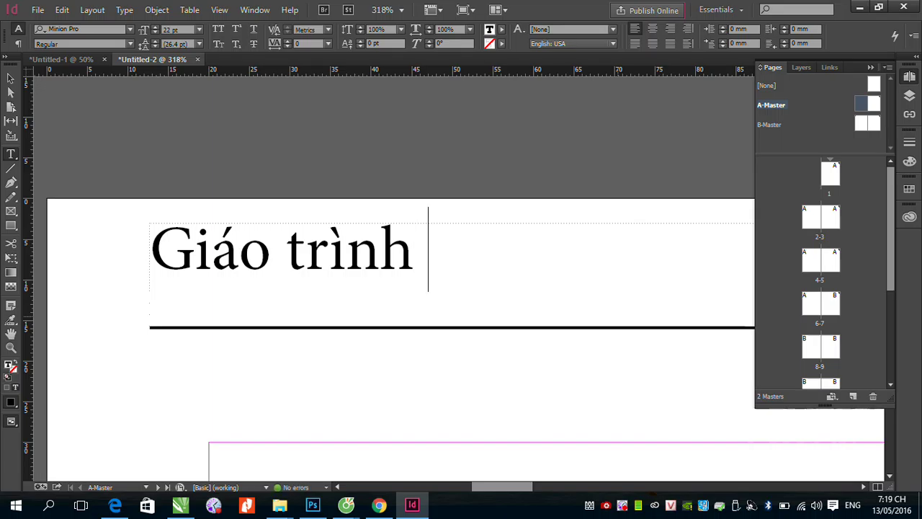
pyautogui.write('Ado')
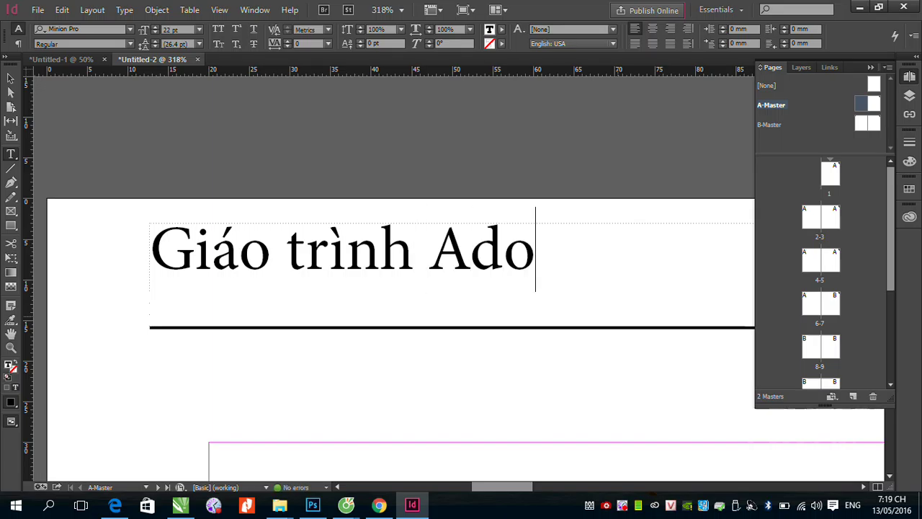
pyautogui.press('BackSpace')
pyautogui.press('BackSpace')
pyautogui.press('BackSpace')
pyautogui.press('BackSpace')
pyautogui.write('Da')
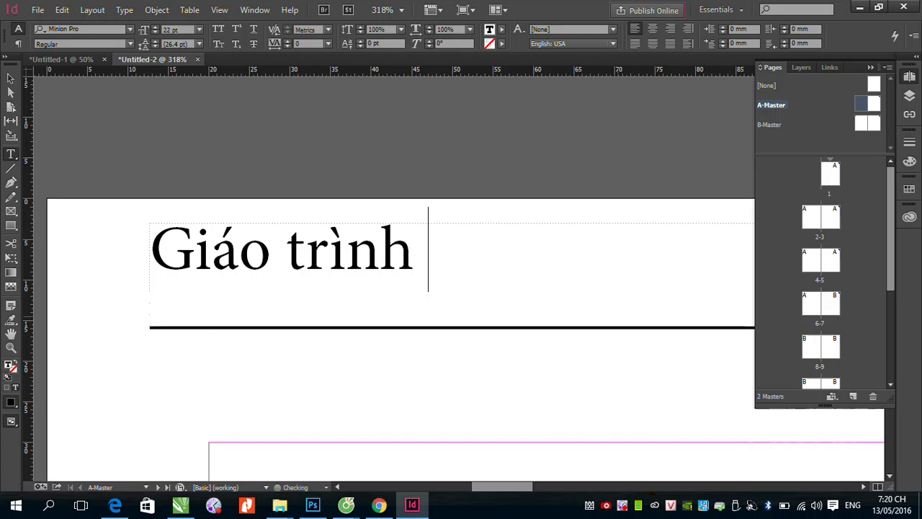
pyautogui.write('fn trang ')
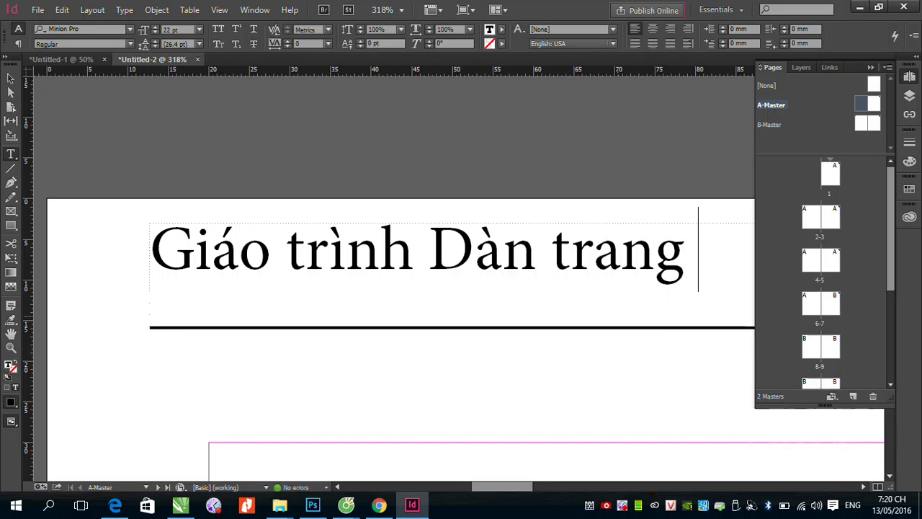
pyautogui.write('Ins')
pyautogui.press('BackSpace')
# Step: Widen the header frame so the text fits on one line, then view at 100%
pyautogui.click(11, 78)
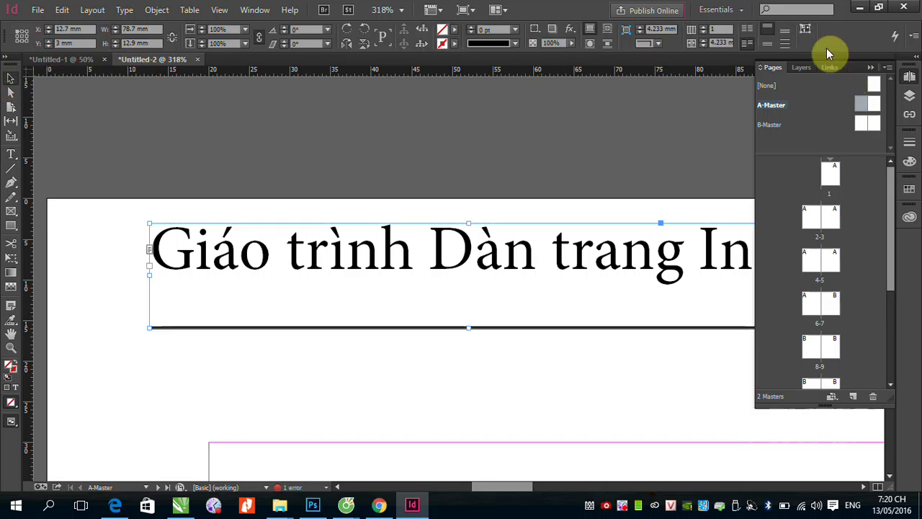
pyautogui.click(870, 67)
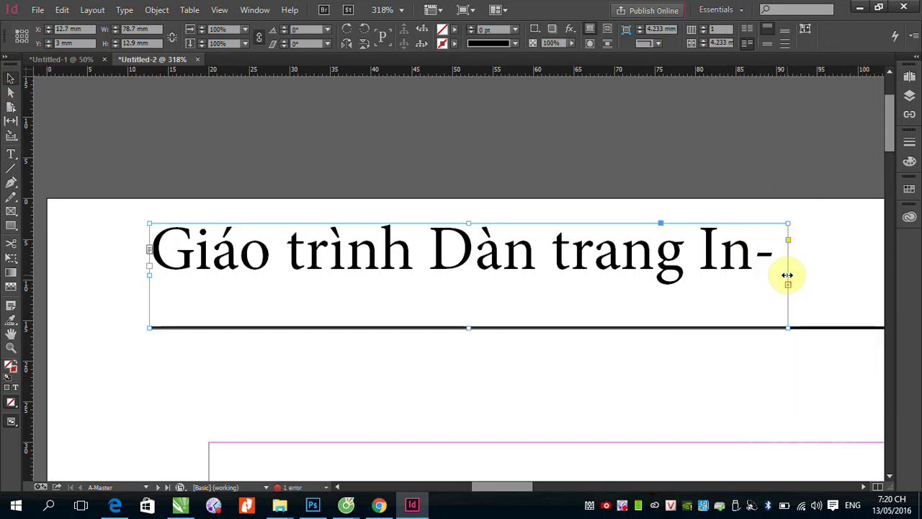
pyautogui.moveTo(788, 276); pyautogui.dragTo(891, 274)
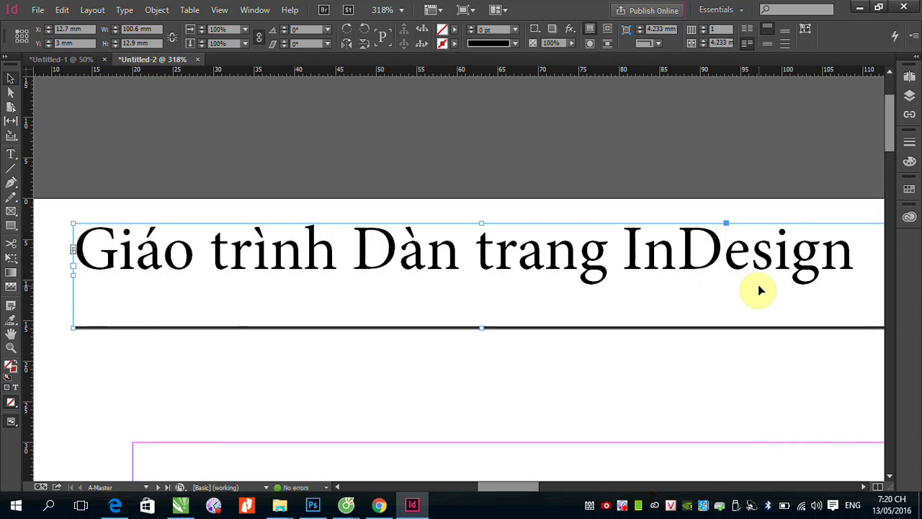
pyautogui.hotkey('ctrl', '1')
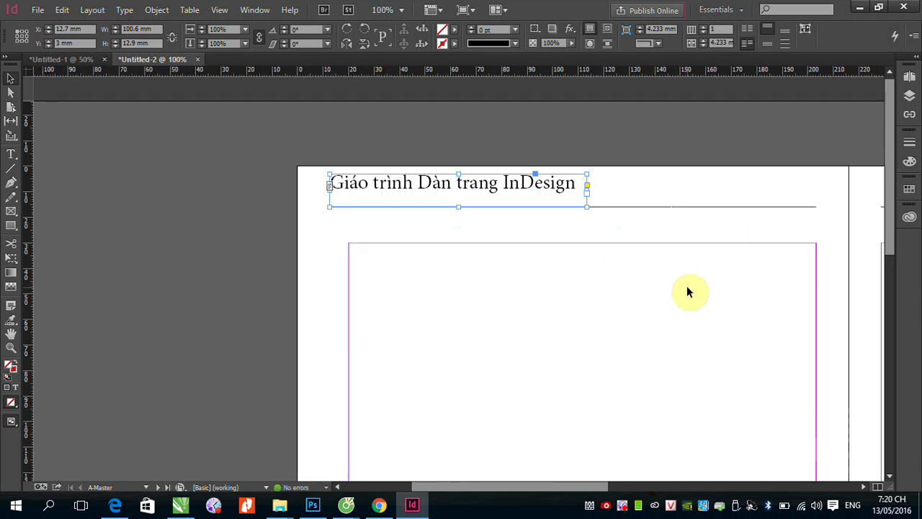
# Step: Copy the left-page header frame onto the A-Master's right page
pyautogui.click(503, 144)
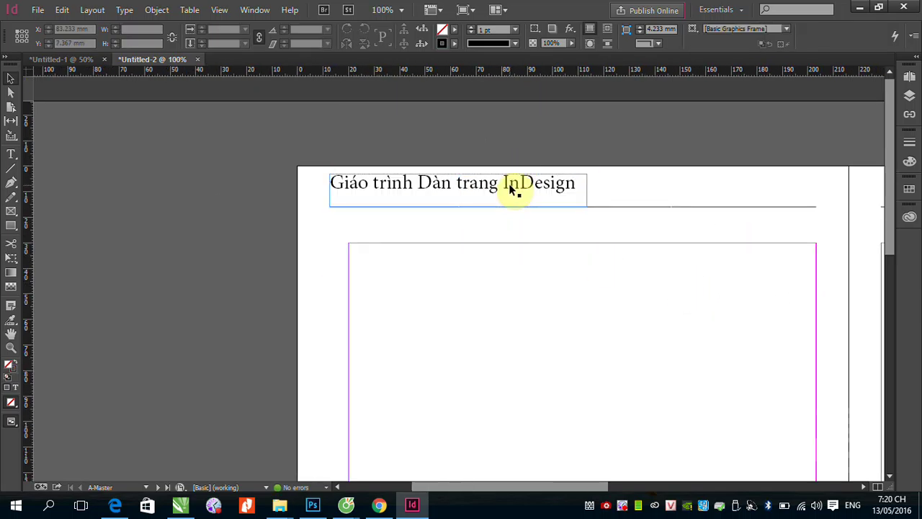
pyautogui.moveTo(762, 220); pyautogui.dragTo(224, 237)
pyautogui.moveTo(767, 229); pyautogui.dragTo(430, 230)
pyautogui.moveTo(125, 193); pyautogui.dragTo(396, 167)
pyautogui.hotkey('ctrl', '-')
pyautogui.hotkey('ctrl', '-')
pyautogui.hotkey('ctrl', '-')
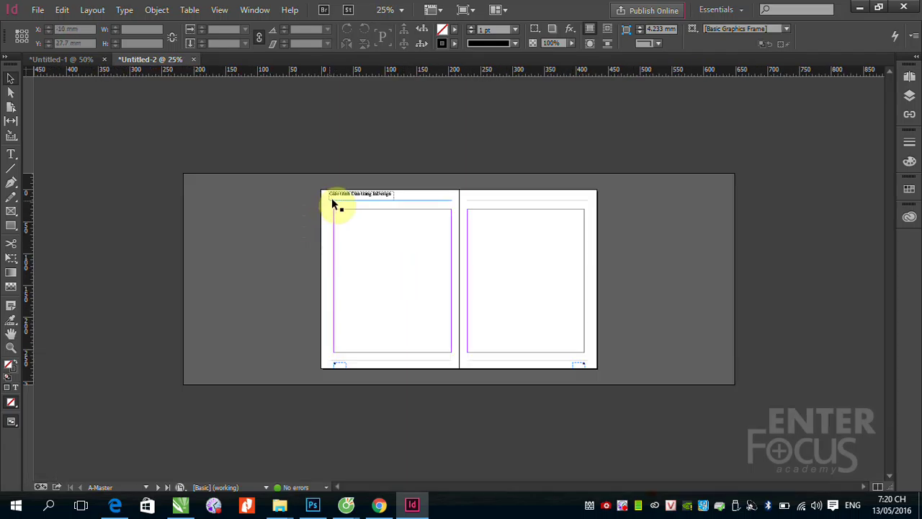
pyautogui.moveTo(339, 185); pyautogui.dragTo(653, 238)
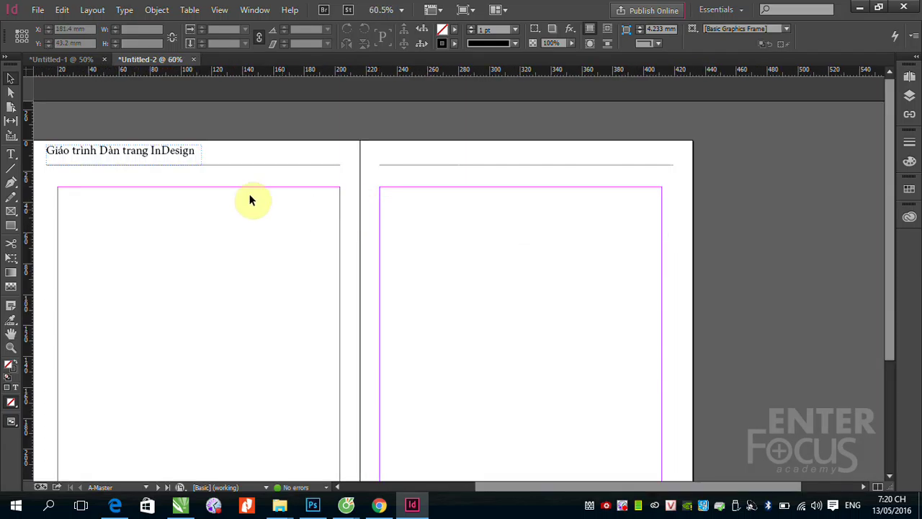
pyautogui.click(151, 160)
pyautogui.moveTo(151, 162); pyautogui.dragTo(614, 163)
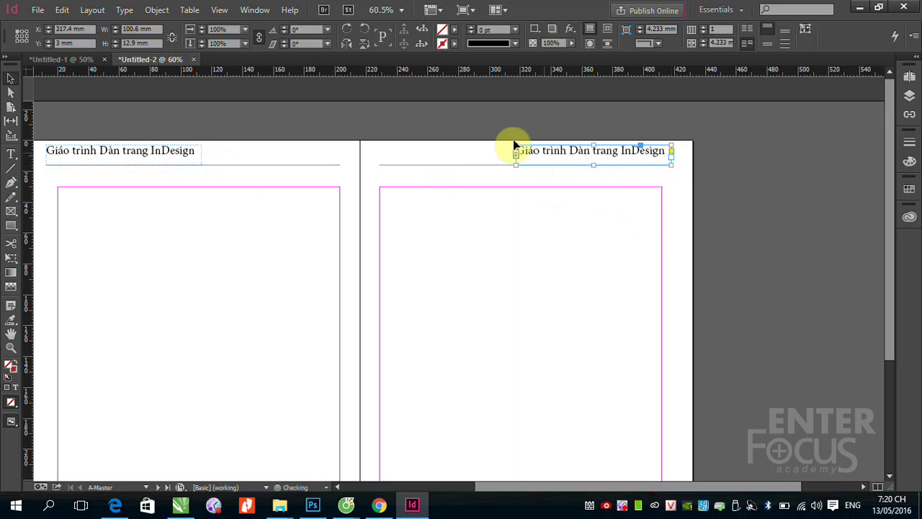
# Step: Replace the copied header's text with the author's name
pyautogui.moveTo(514, 145); pyautogui.dragTo(778, 223)
pyautogui.click(11, 154)
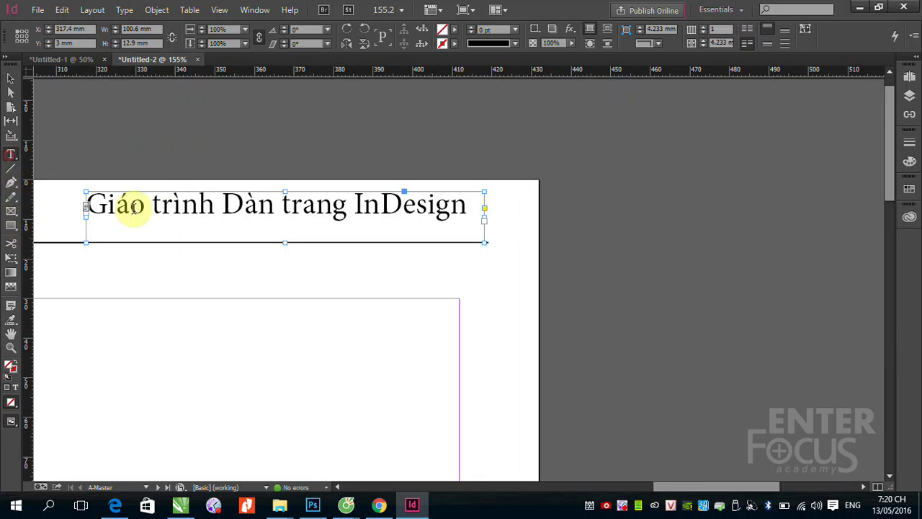
pyautogui.click(133, 209)
pyautogui.moveTo(86, 204); pyautogui.dragTo(469, 206)
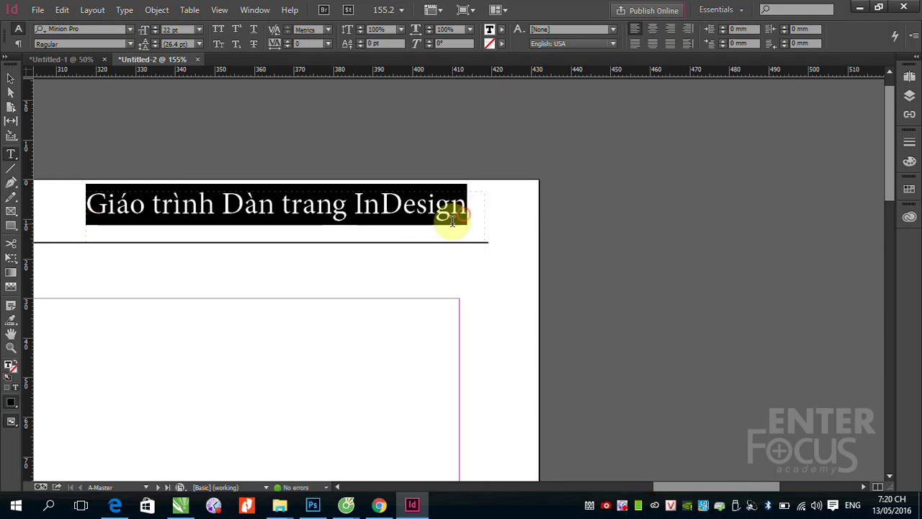
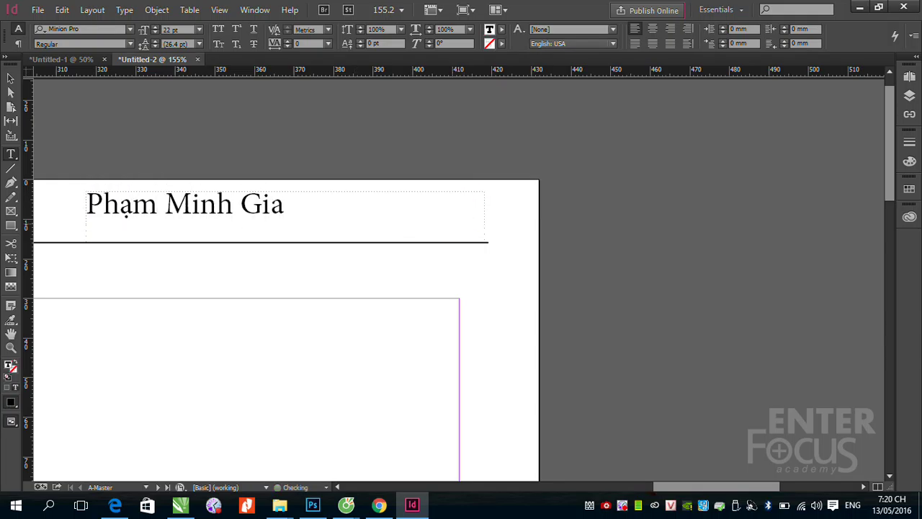
# Step: Right-align the author's name header frame and zoom out to the whole spread
pyautogui.click(13, 85)
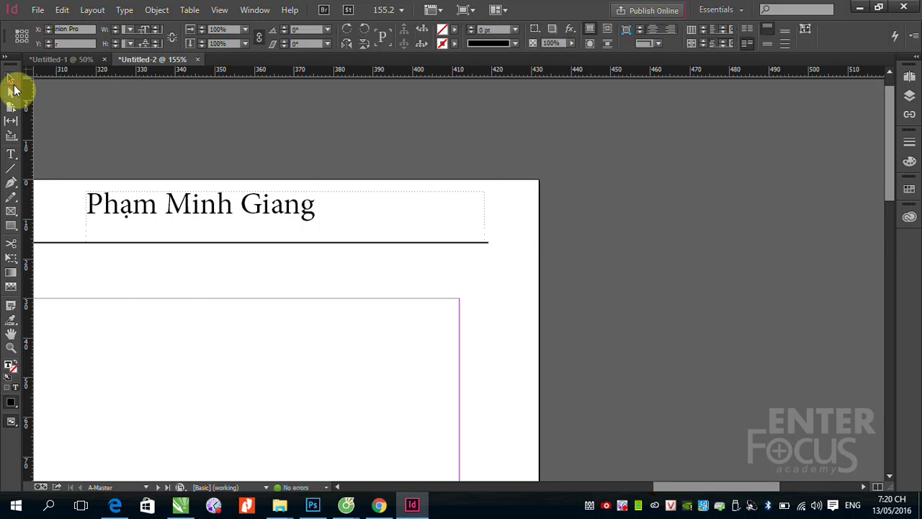
pyautogui.click(13, 85)
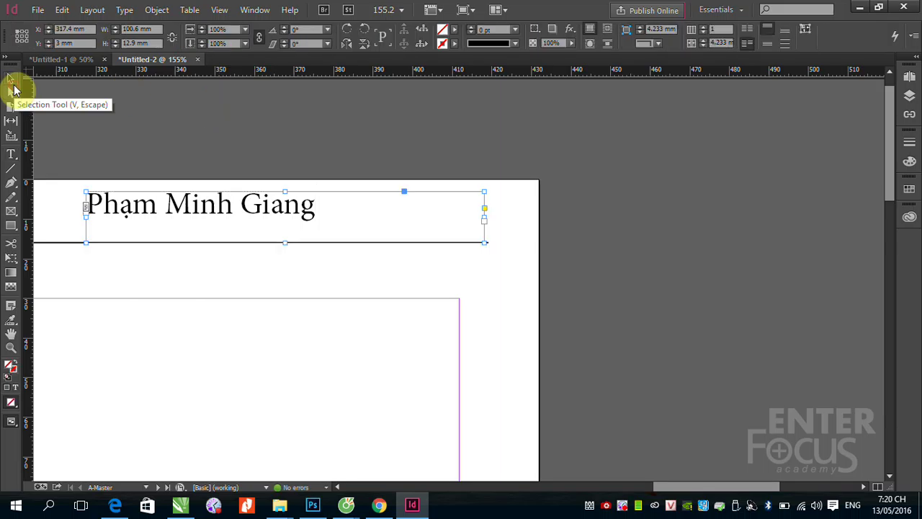
pyautogui.hotkey('ctrl', 'shift', 'r')
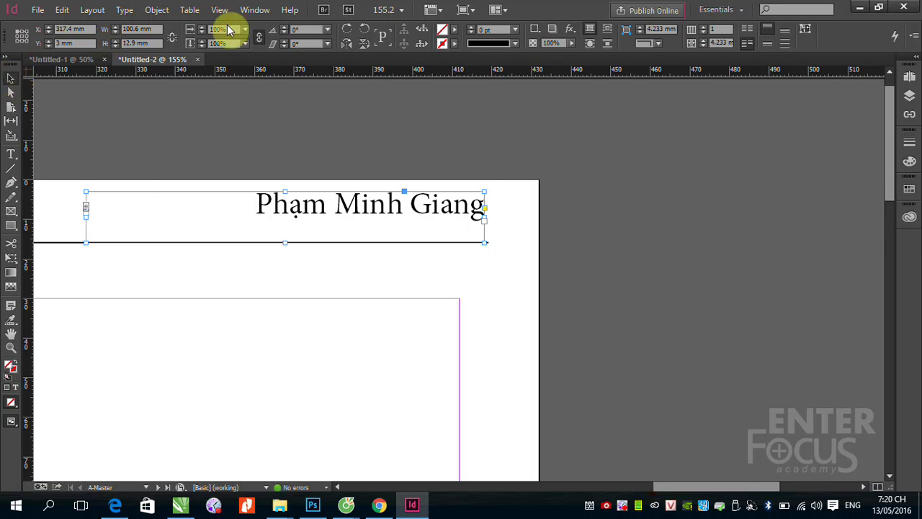
pyautogui.click(653, 232)
pyautogui.hotkey('ctrl', '-')
pyautogui.hotkey('ctrl', '-')
pyautogui.hotkey('ctrl', '-')
pyautogui.hotkey('ctrl', '-')
pyautogui.hotkey('ctrl', '-')
pyautogui.hotkey('ctrl', '-')
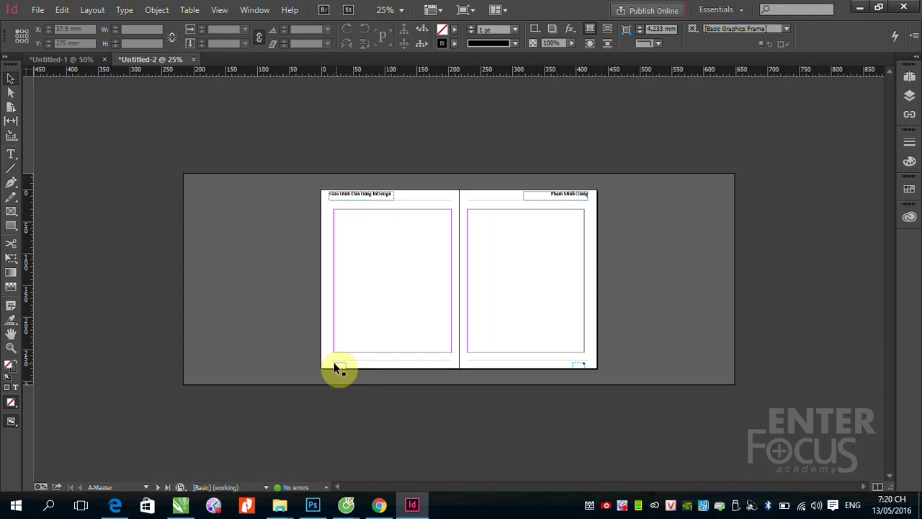
pyautogui.click(296, 339)
pyautogui.press('z')
pyautogui.moveTo(491, 402); pyautogui.dragTo(326, 266)
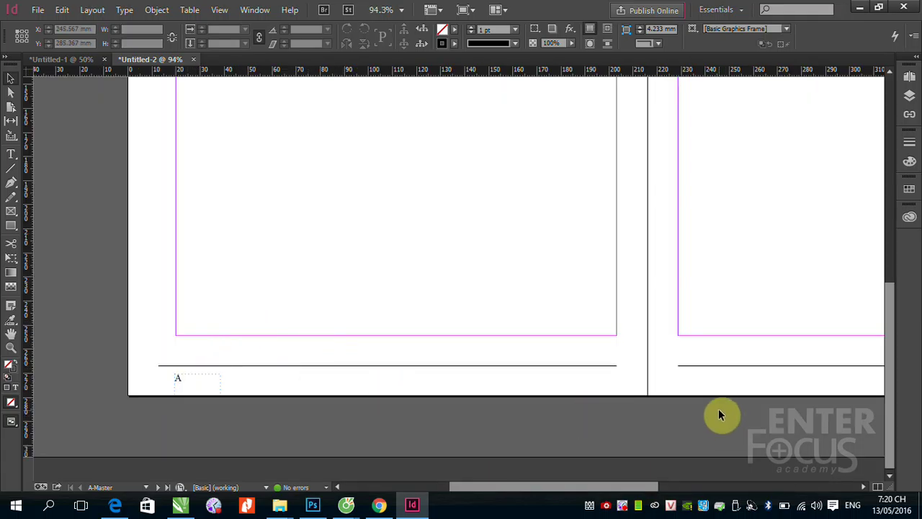
pyautogui.press('space')
pyautogui.moveTo(445, 153); pyautogui.dragTo(407, 384)
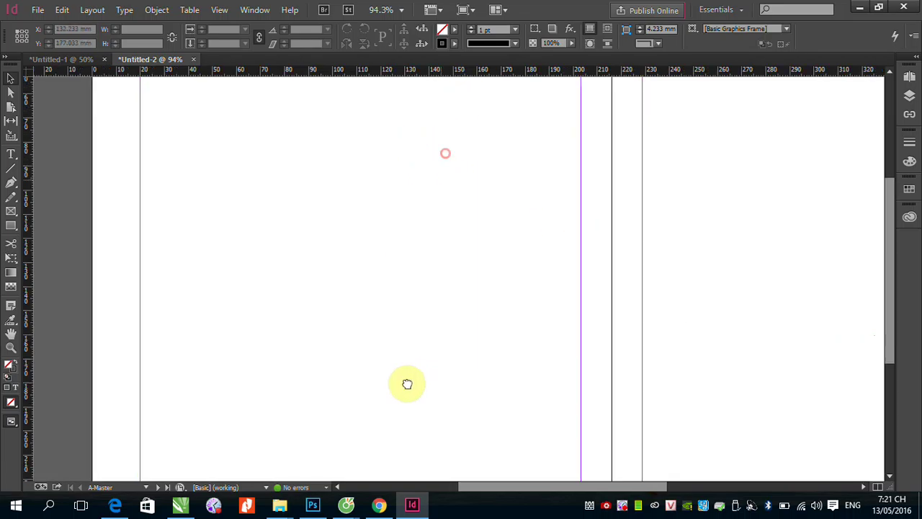
pyautogui.moveTo(325, 204); pyautogui.dragTo(237, 183)
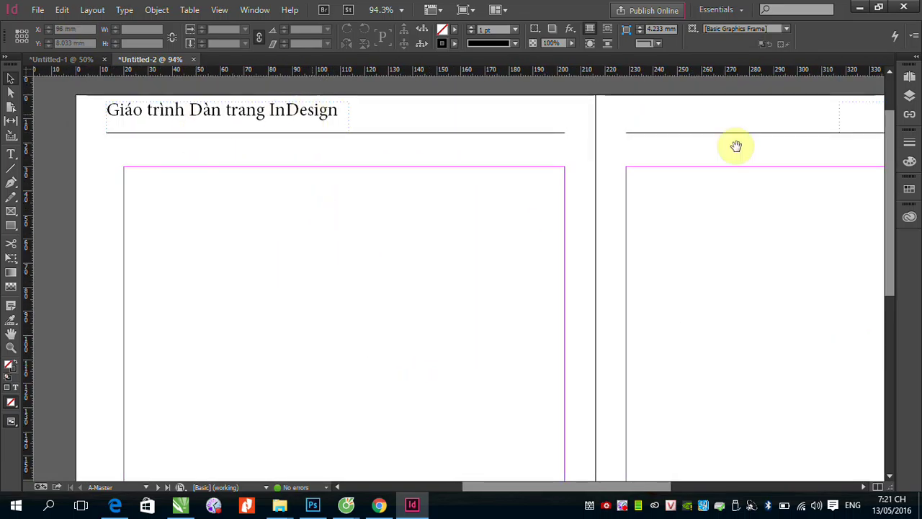
pyautogui.moveTo(737, 147); pyautogui.dragTo(408, 199)
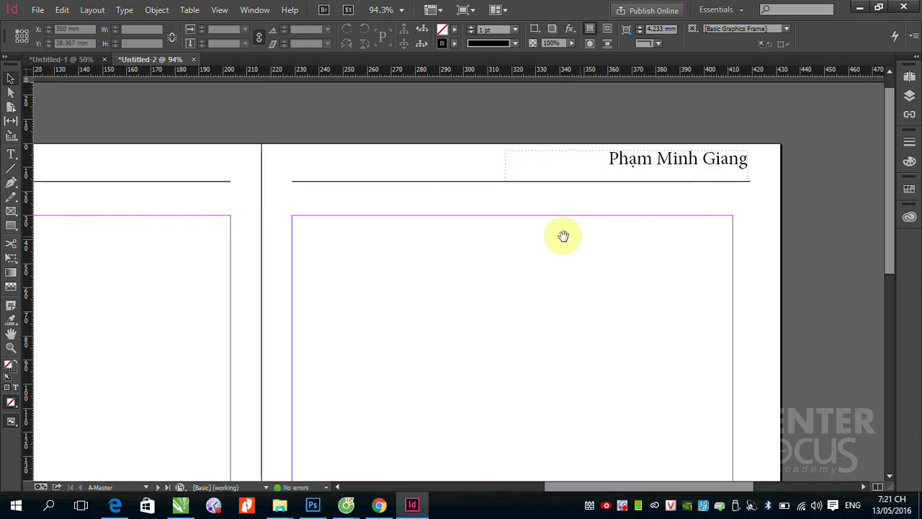
pyautogui.moveTo(279, 253); pyautogui.dragTo(574, 228)
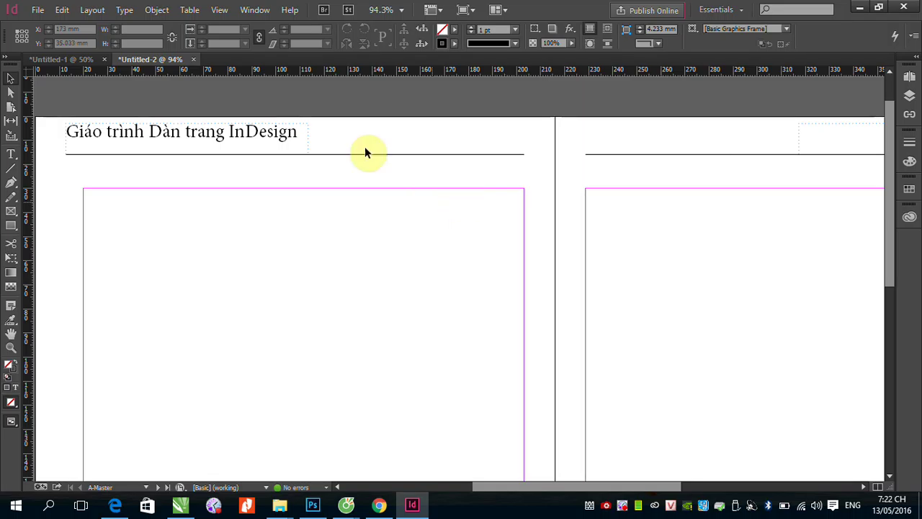
# Step: Save the document as MasterPage_01 in the Documents folder via Save As
pyautogui.click(39, 15)
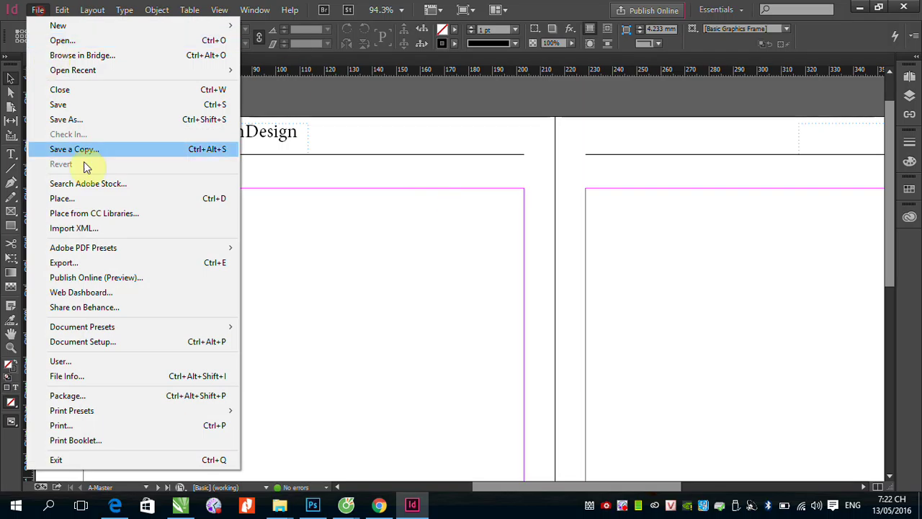
pyautogui.click(65, 105)
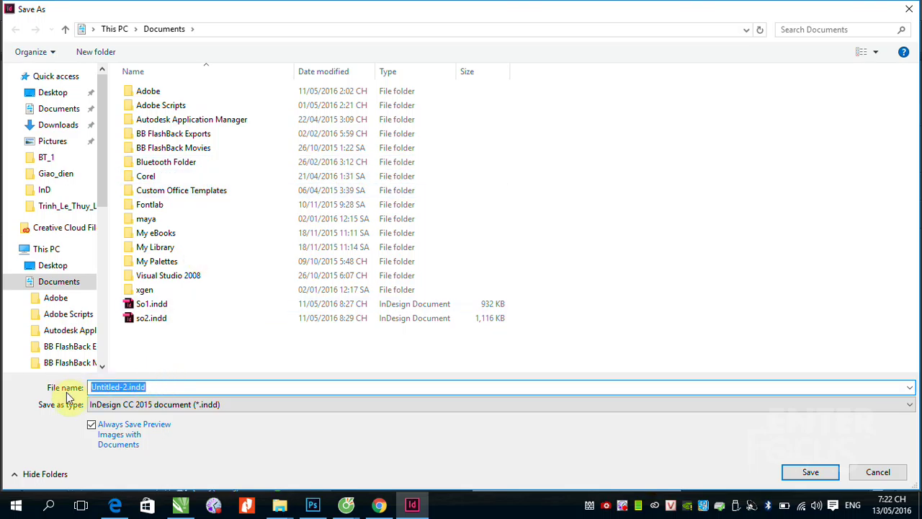
pyautogui.write('Ma')
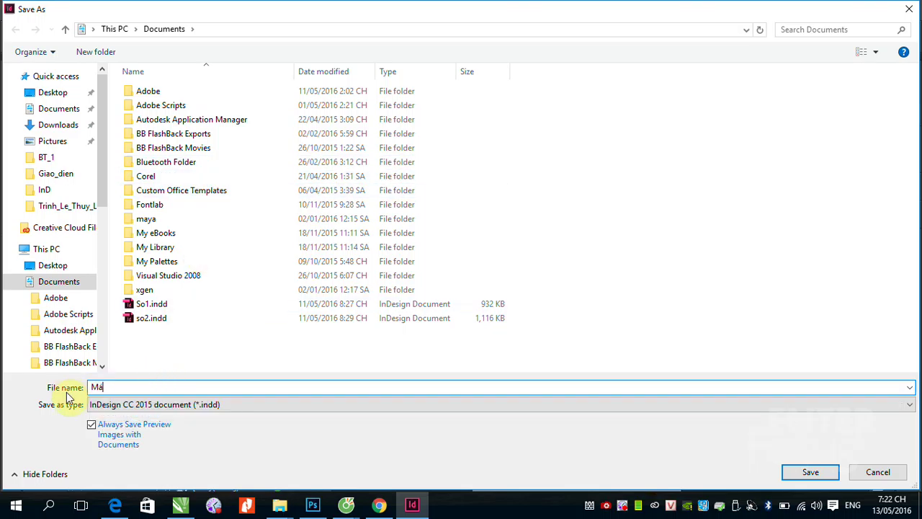
pyautogui.write('sterPage_01')
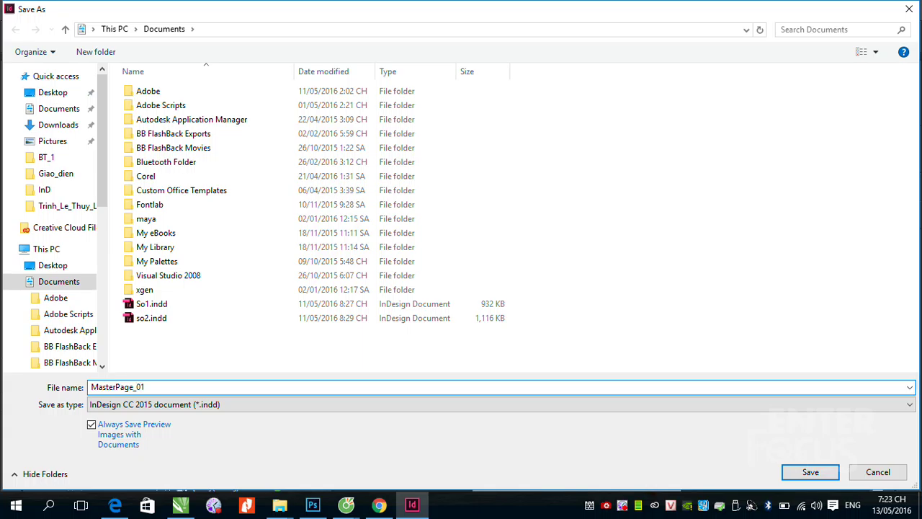
pyautogui.press('Return')
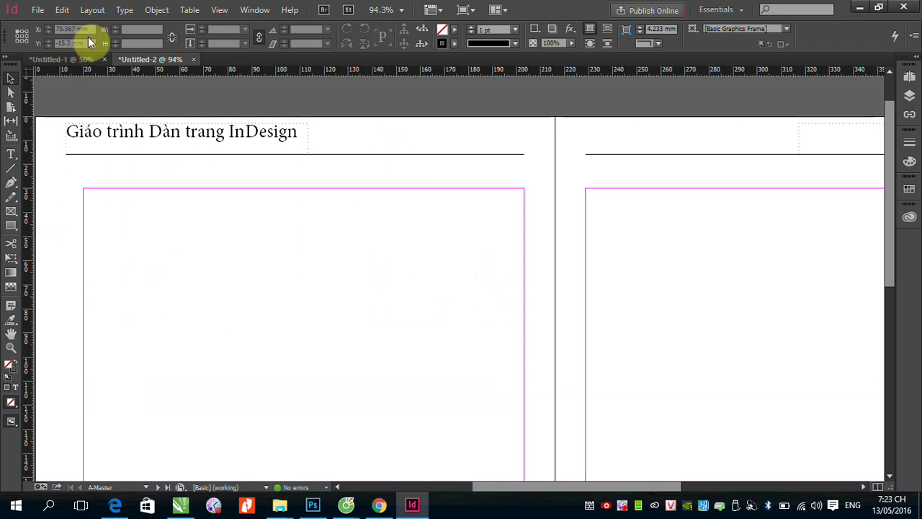
# Step: Create a new blank document with the default settings
pyautogui.click(36, 9)
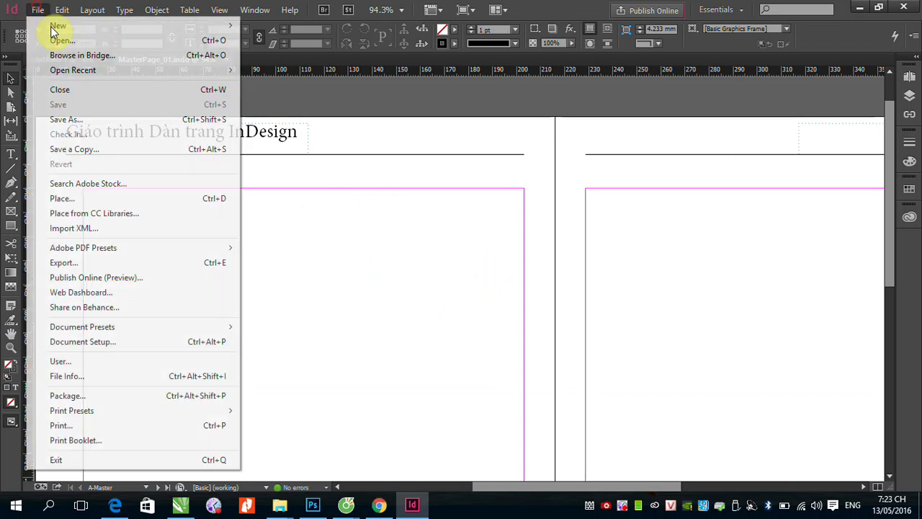
pyautogui.moveTo(56, 29)
pyautogui.click(292, 27)
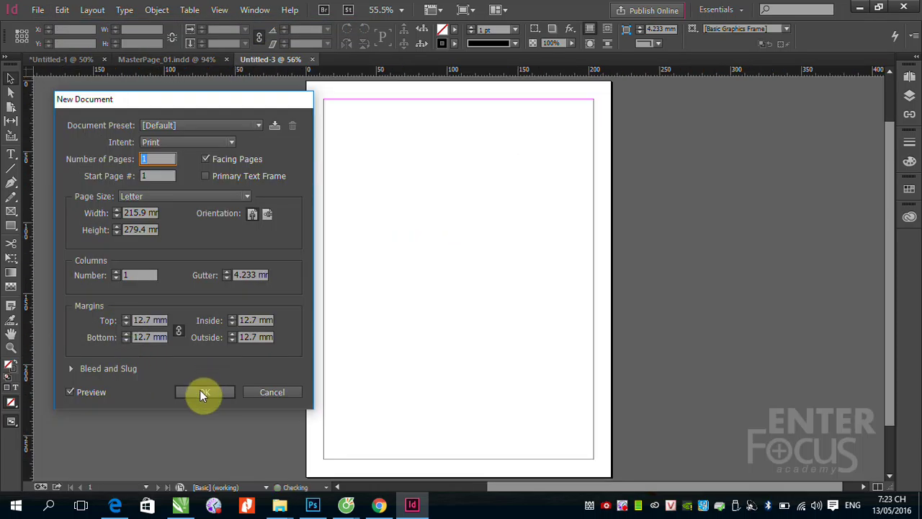
pyautogui.click(203, 394)
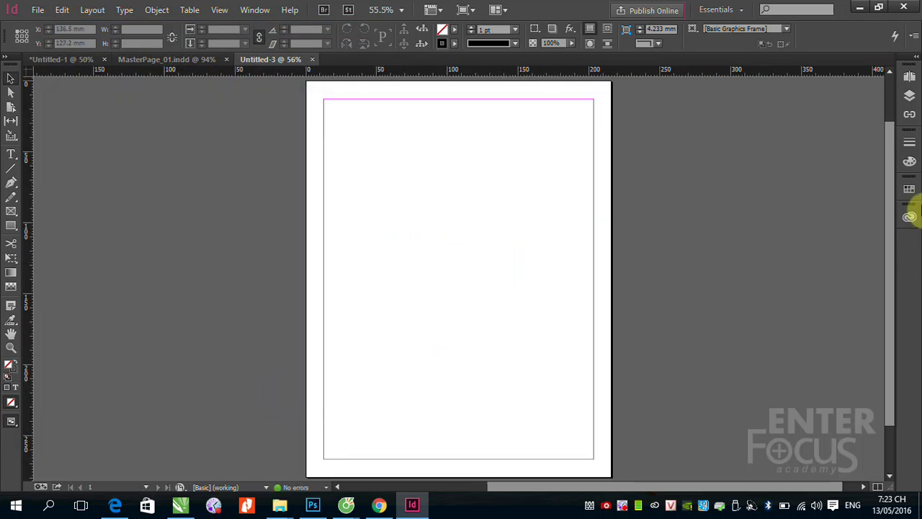
# Step: Bring up Load Master Pages from the Pages panel menu
pyautogui.click(908, 77)
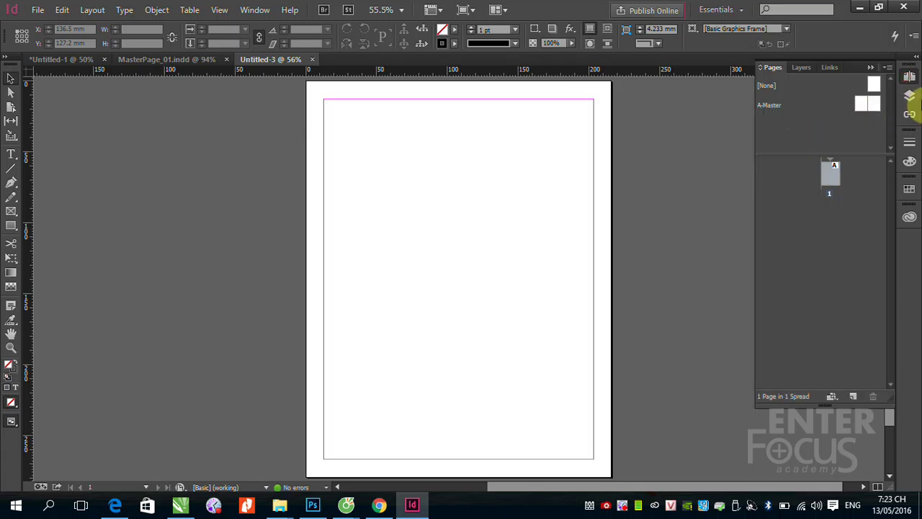
pyautogui.click(888, 67)
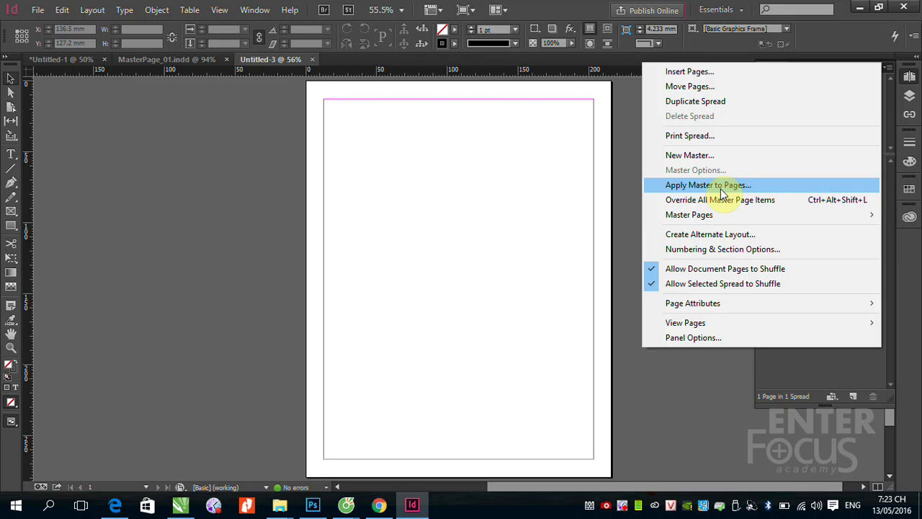
pyautogui.moveTo(728, 217)
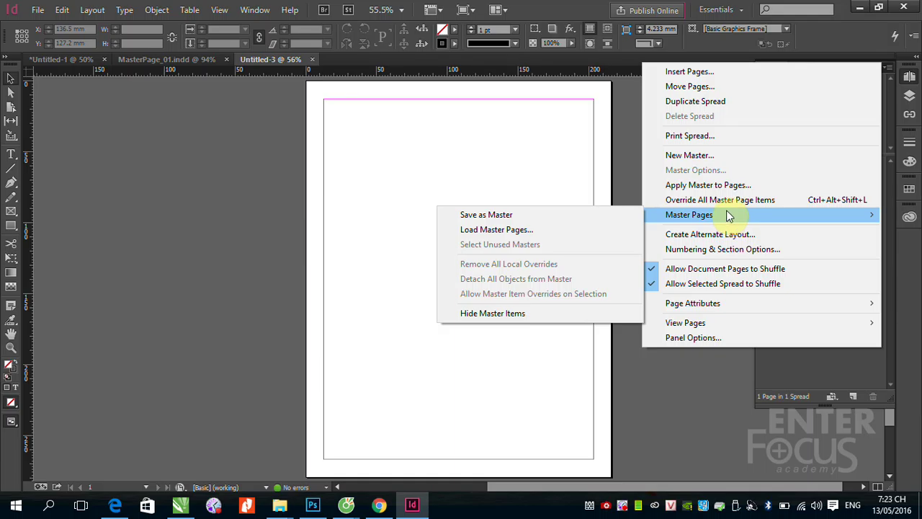
pyautogui.click(498, 233)
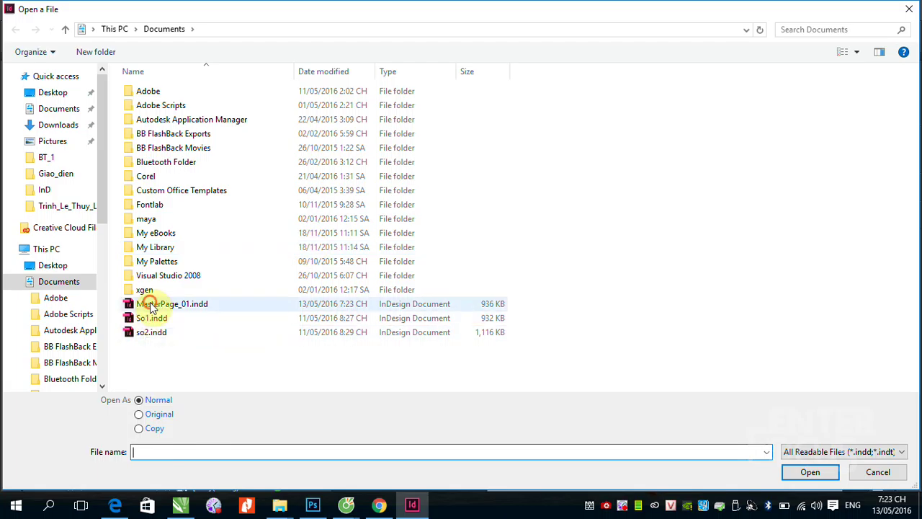
# Step: Load the masters from MasterPage_01.indd, replacing the existing same-named A-Master
pyautogui.click(153, 306)
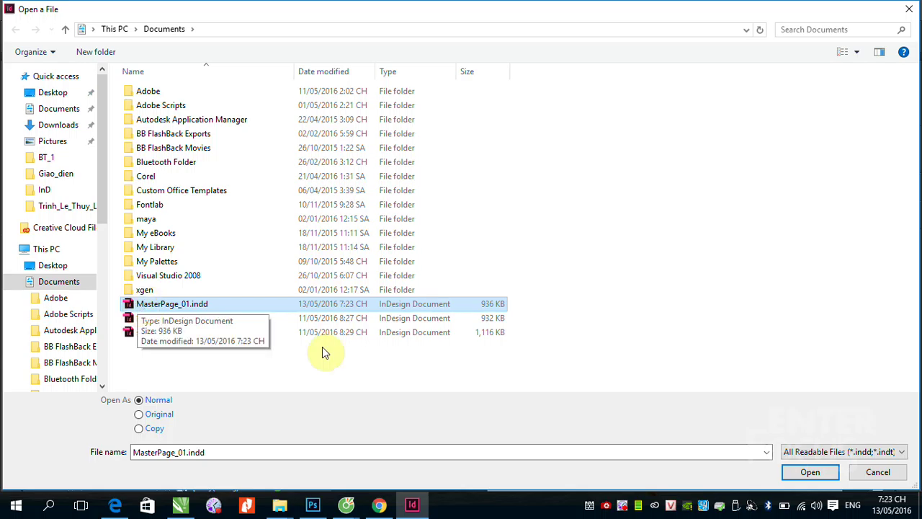
pyautogui.click(812, 474)
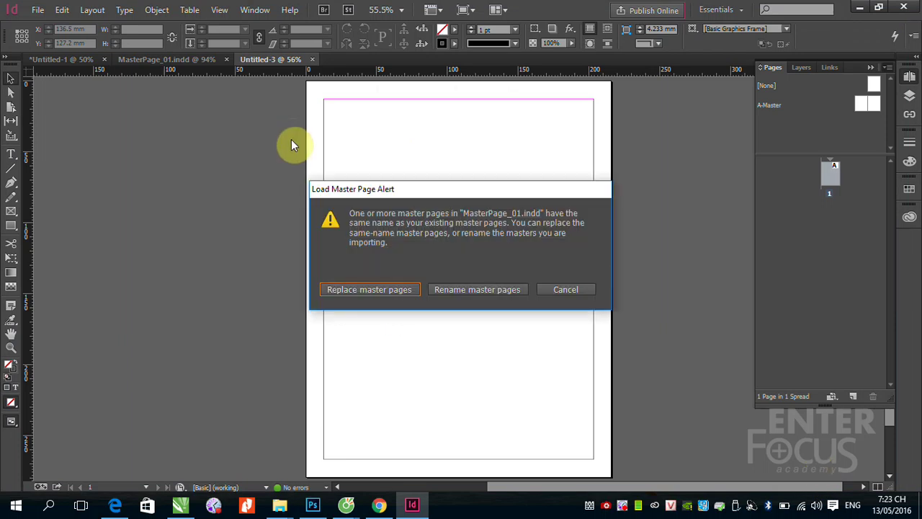
pyautogui.click(360, 292)
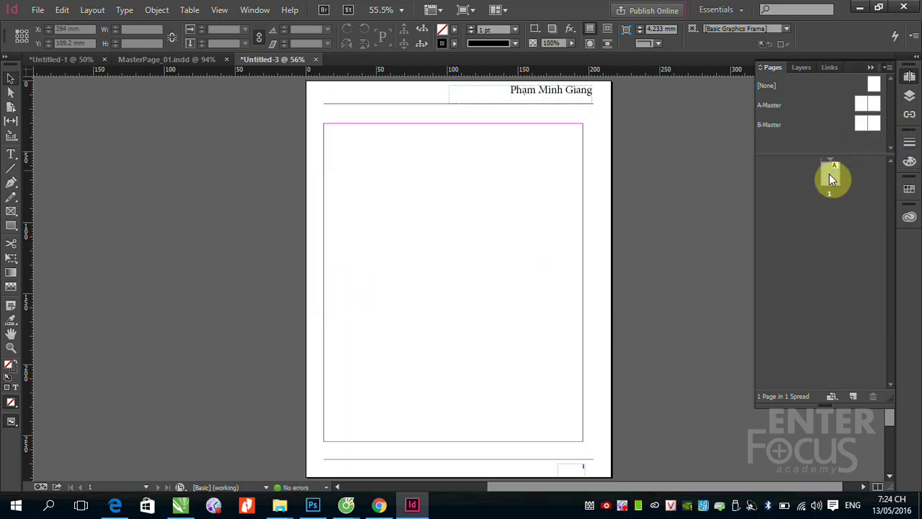
# Step: Add six pages for a total of 8, then open A-Master and select its header rule
pyautogui.click(853, 397)
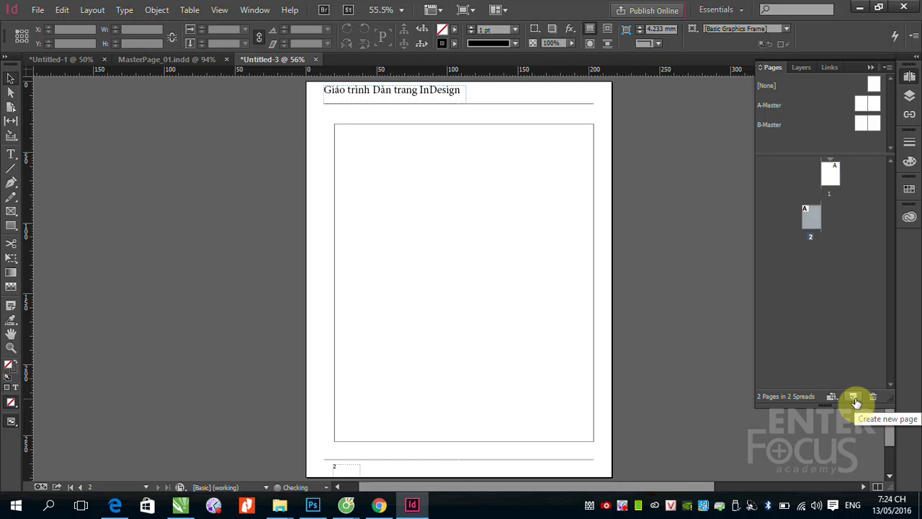
pyautogui.click(854, 398)
pyautogui.click(854, 398)
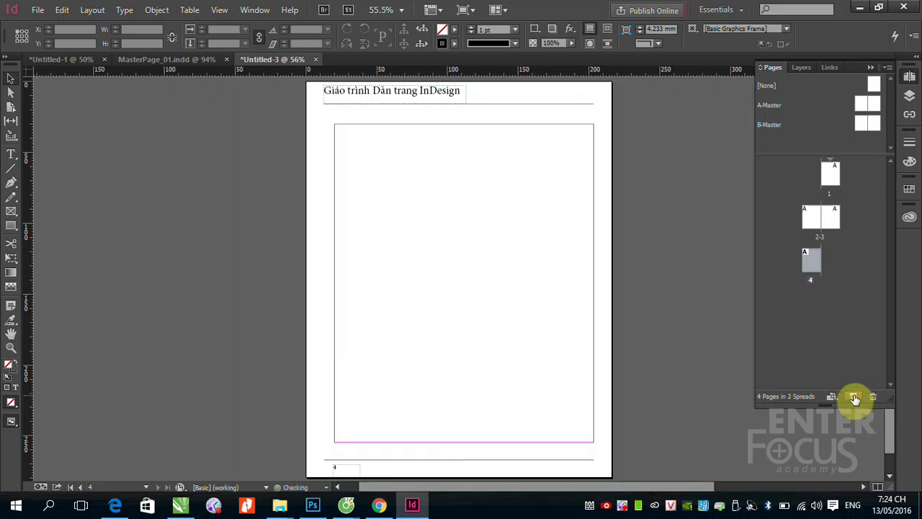
pyautogui.click(854, 398)
pyautogui.click(853, 398)
pyautogui.click(854, 398)
pyautogui.click(854, 397)
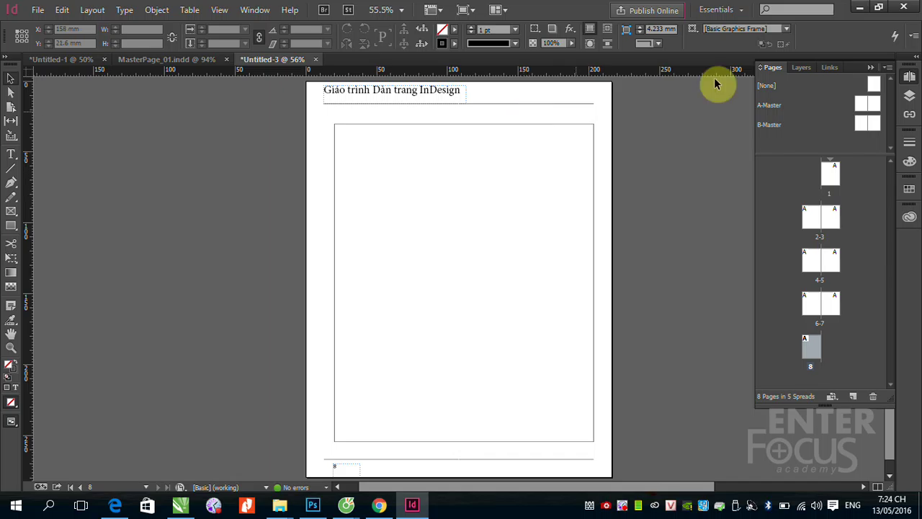
pyautogui.doubleClick(866, 107)
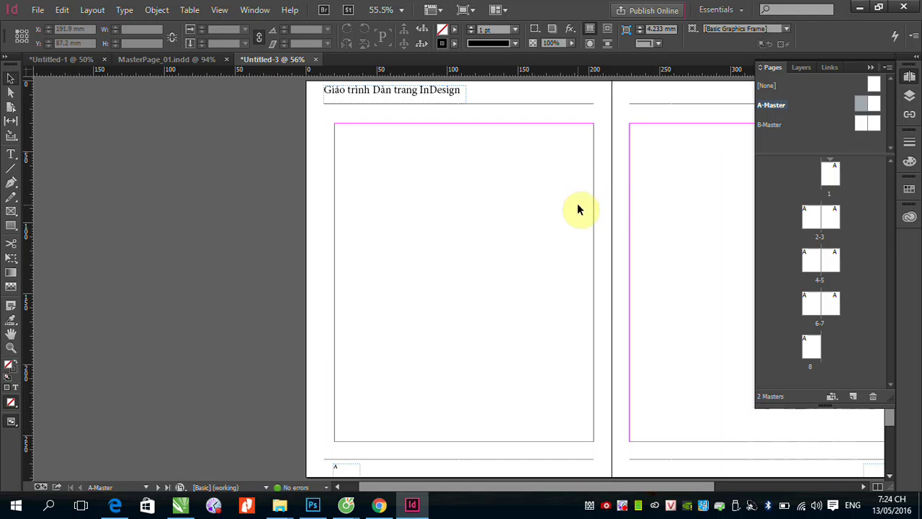
pyautogui.click(585, 106)
# Step: Delete the page-number frame at the bottom of the A-Master left page
pyautogui.doubleClick(864, 104)
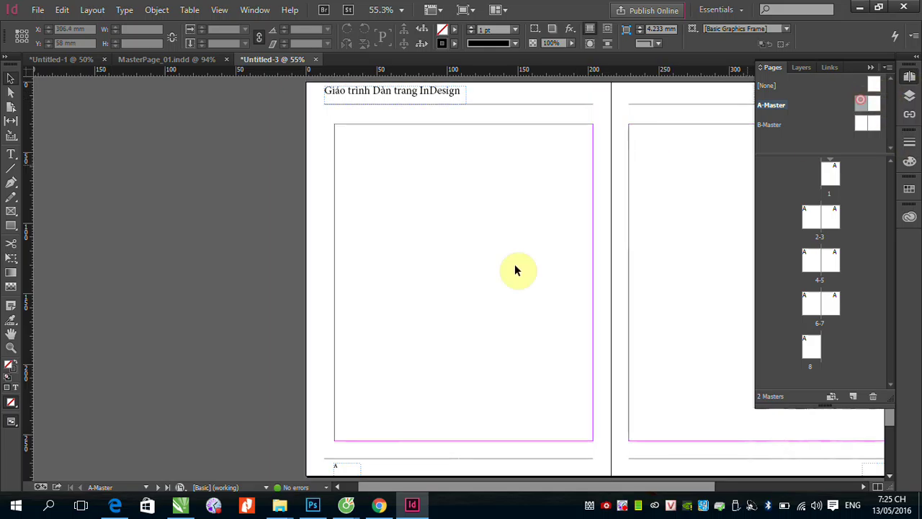
pyautogui.click(344, 467)
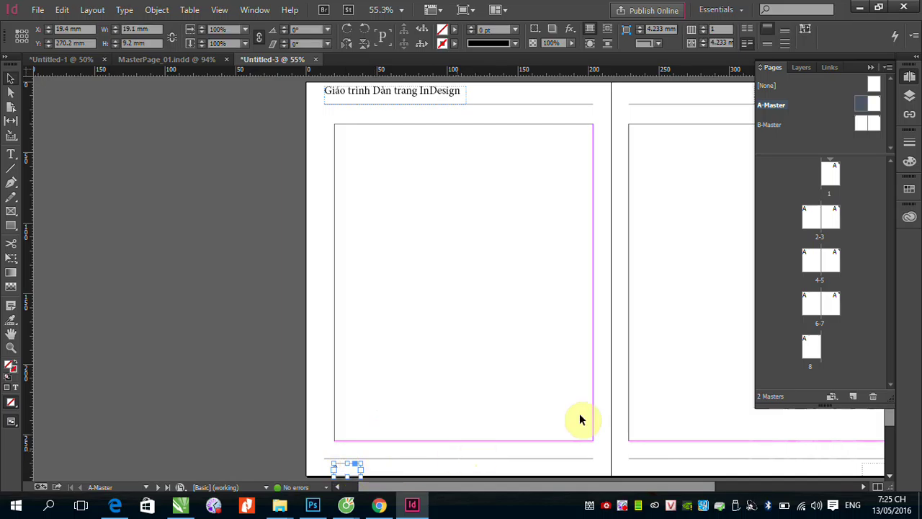
pyautogui.press('Delete')
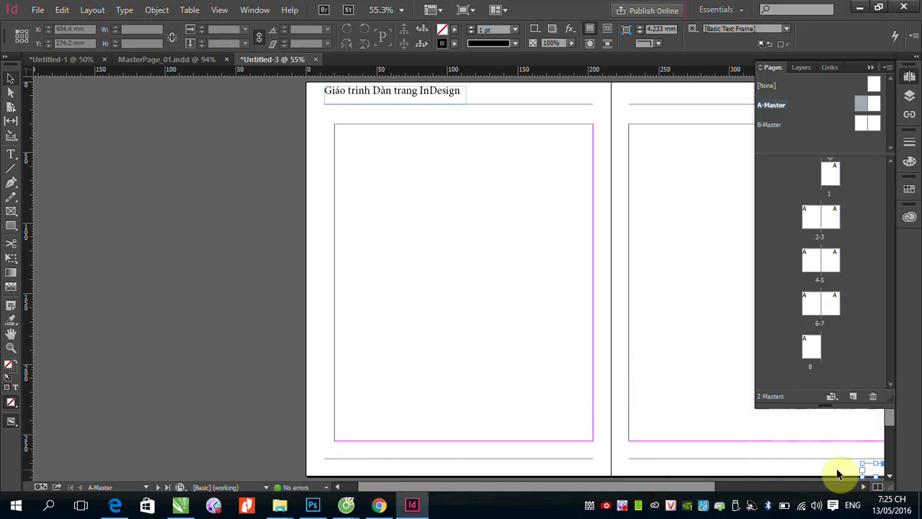
# Step: Inspect the B-Master's footer page-number frames, then return to the A-Master spread
pyautogui.click(771, 132)
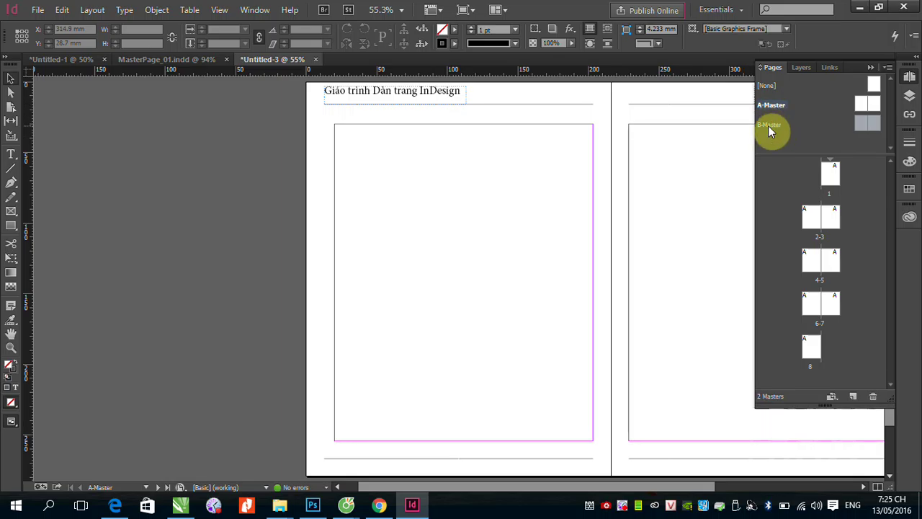
pyautogui.doubleClick(772, 132)
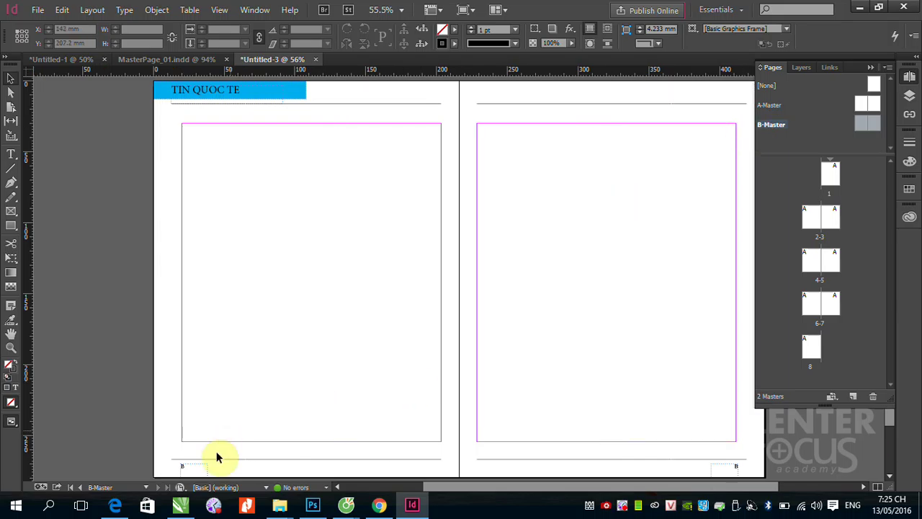
pyautogui.click(195, 467)
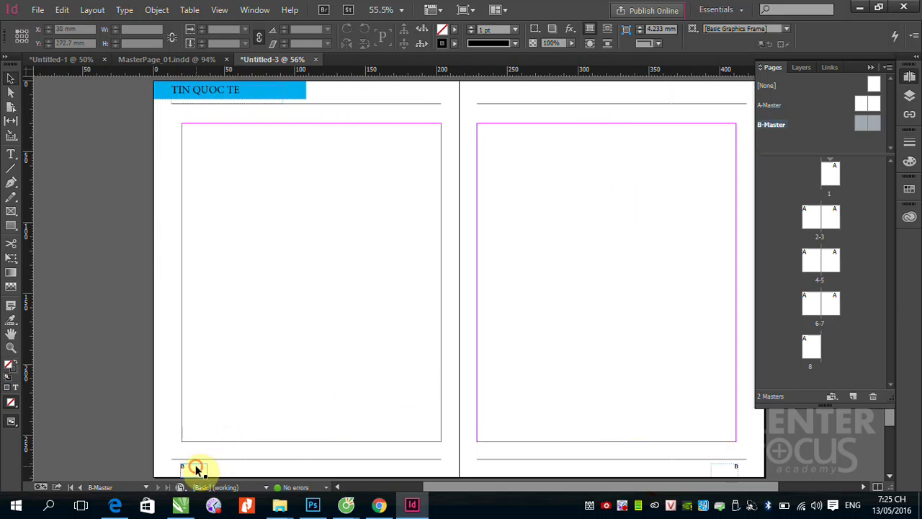
pyautogui.click(727, 470)
pyautogui.click(721, 452)
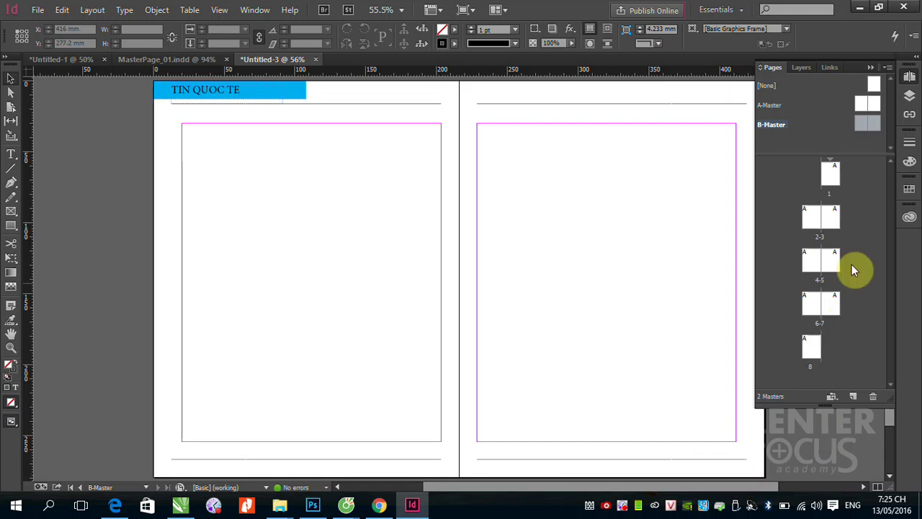
pyautogui.doubleClick(861, 105)
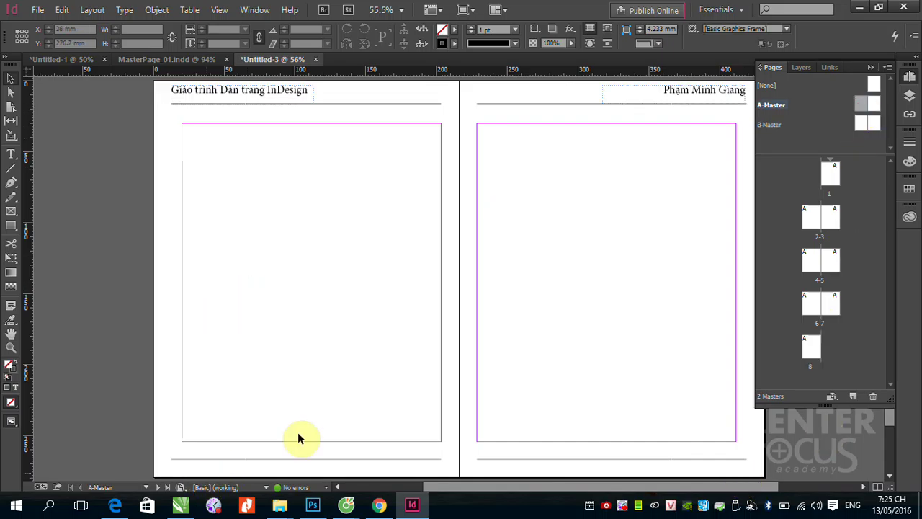
# Step: Draw a text frame in A-Master's left footer with a Current Page Number marker, sized below the footer line
pyautogui.click(11, 154)
pyautogui.scroll(-2, 234, 424)
pyautogui.keyDown('alt'); pyautogui.scroll(5, 234, 423); pyautogui.keyUp('alt')
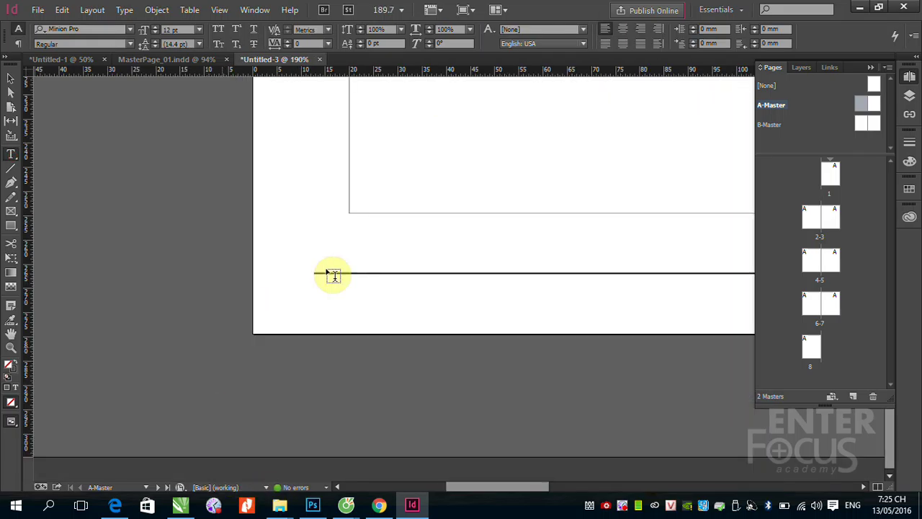
pyautogui.moveTo(351, 222); pyautogui.dragTo(479, 313)
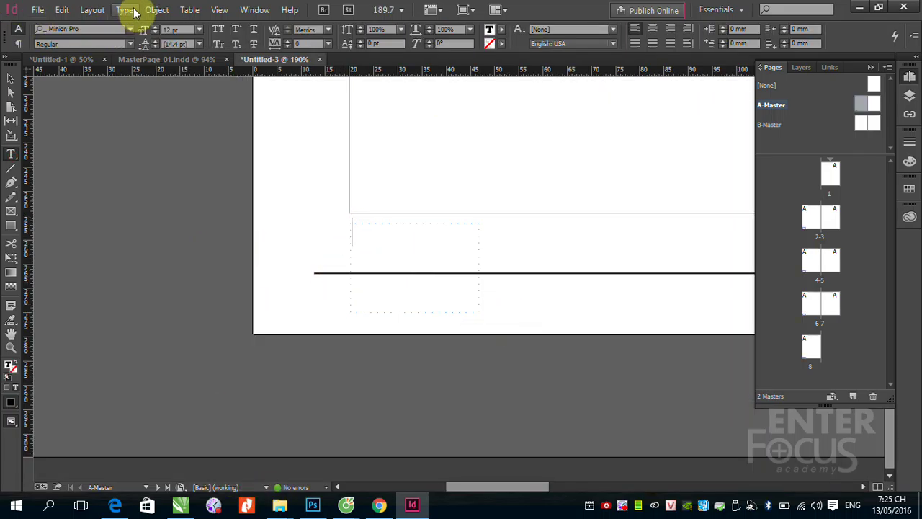
pyautogui.click(126, 10)
pyautogui.moveTo(186, 381)
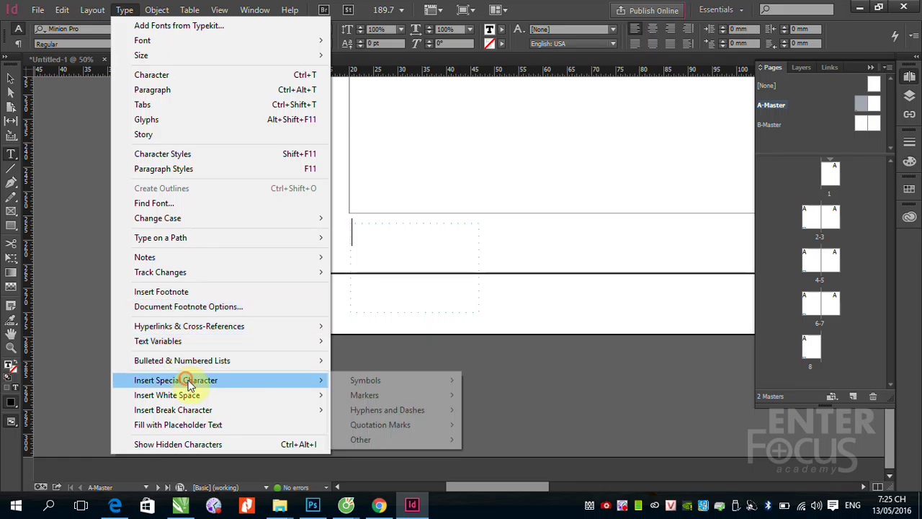
pyautogui.moveTo(393, 397)
pyautogui.click(484, 401)
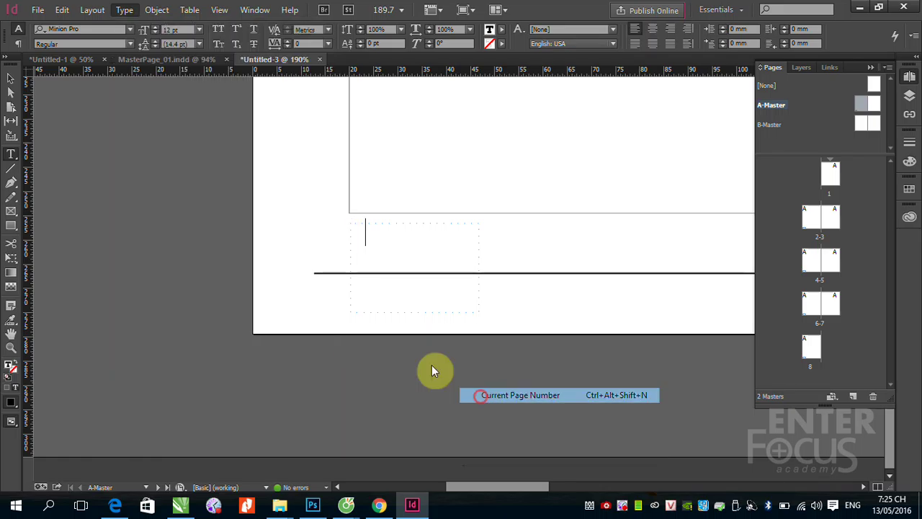
pyautogui.click(11, 78)
pyautogui.click(376, 235)
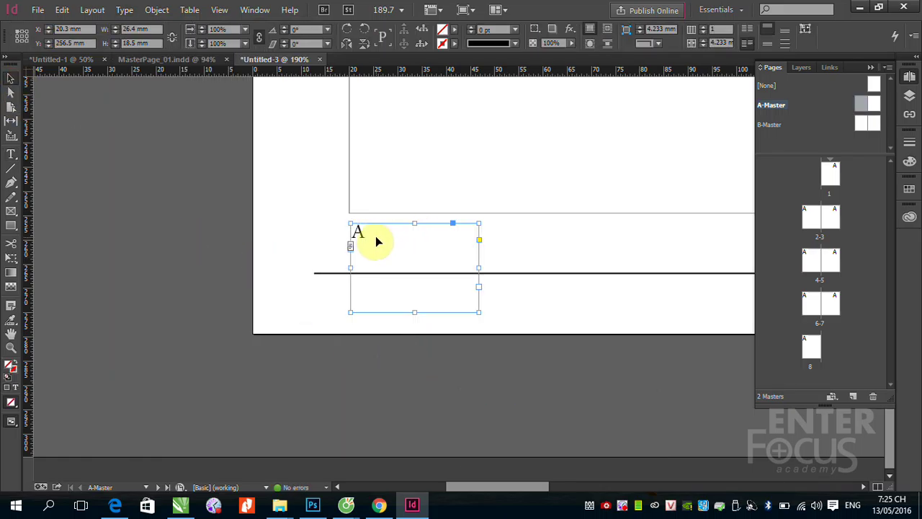
pyautogui.moveTo(413, 222)
pyautogui.mouseDown()
pyautogui.moveTo(414, 288)
pyautogui.moveTo(414, 279)
pyautogui.mouseUp()
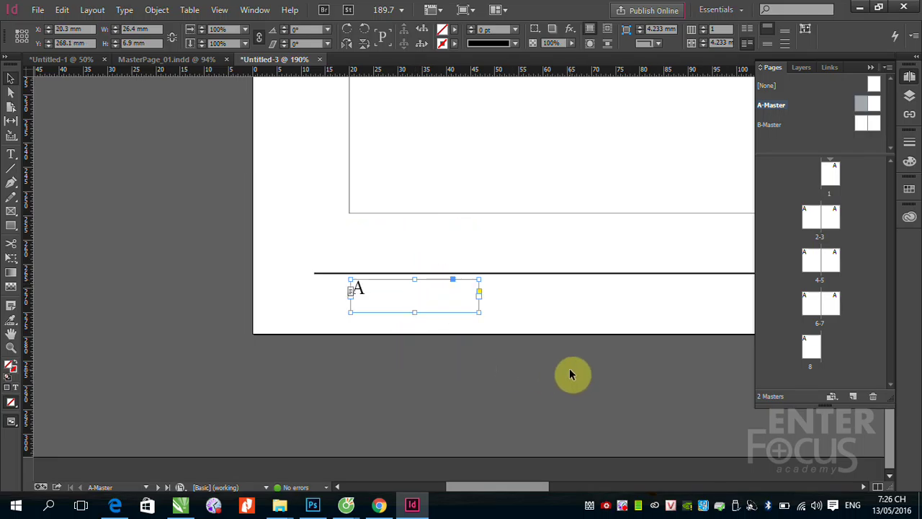
# Step: Alt-drag a copy of the page-number frame into the right page's bottom-right footer
pyautogui.scroll(-4, 569, 374)
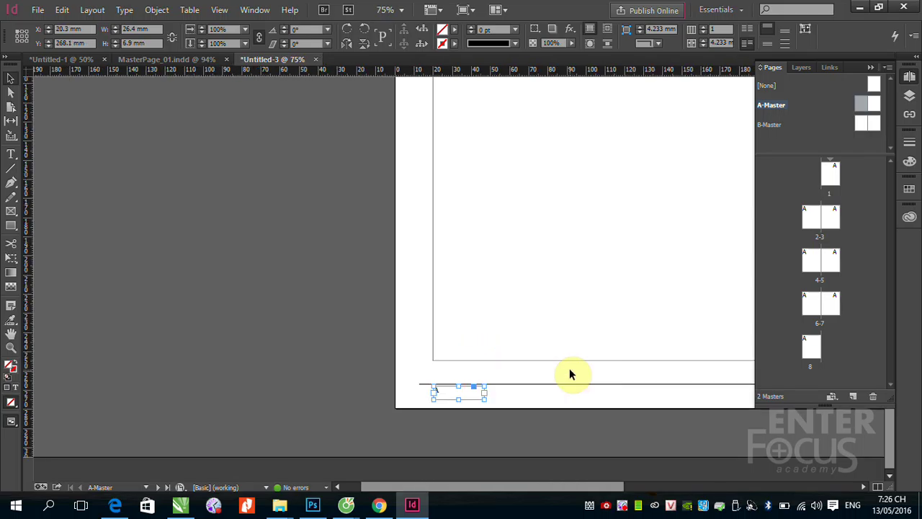
pyautogui.moveTo(531, 345); pyautogui.dragTo(171, 183)
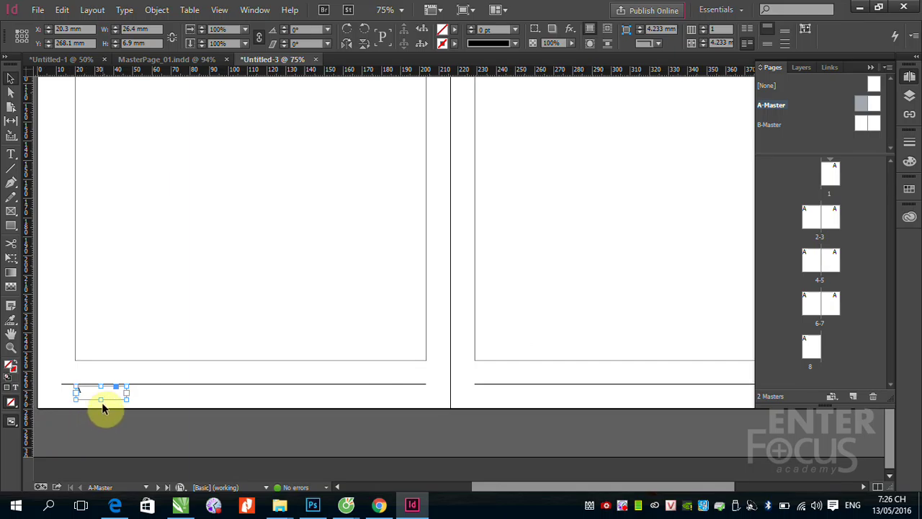
pyautogui.moveTo(107, 397); pyautogui.dragTo(813, 393)
pyautogui.click(871, 67)
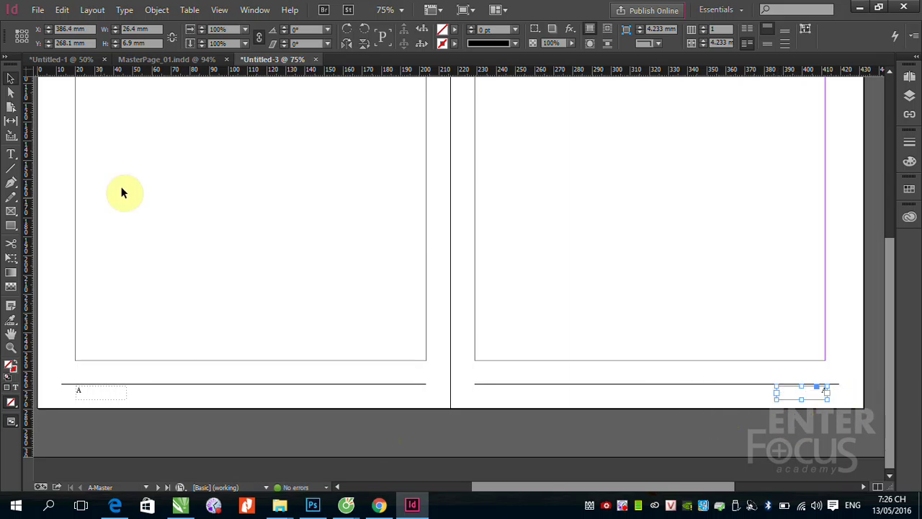
pyautogui.click(909, 95)
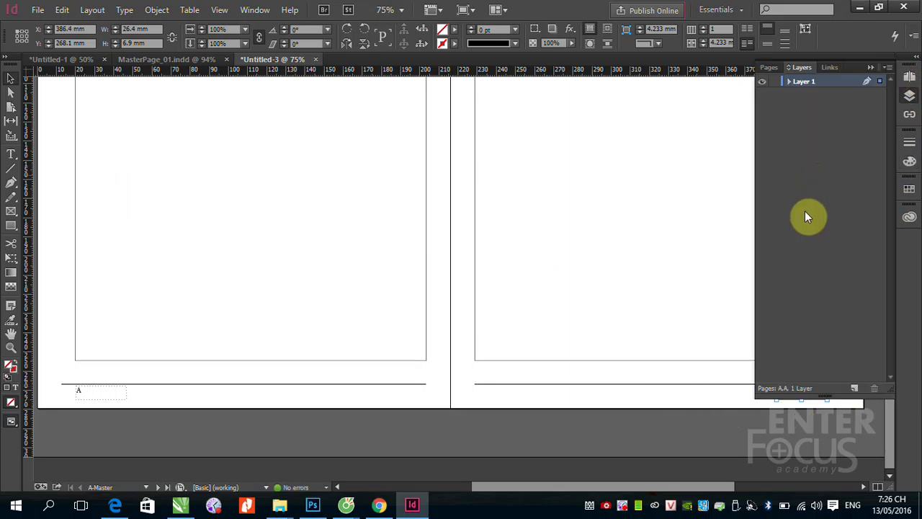
pyautogui.click(769, 68)
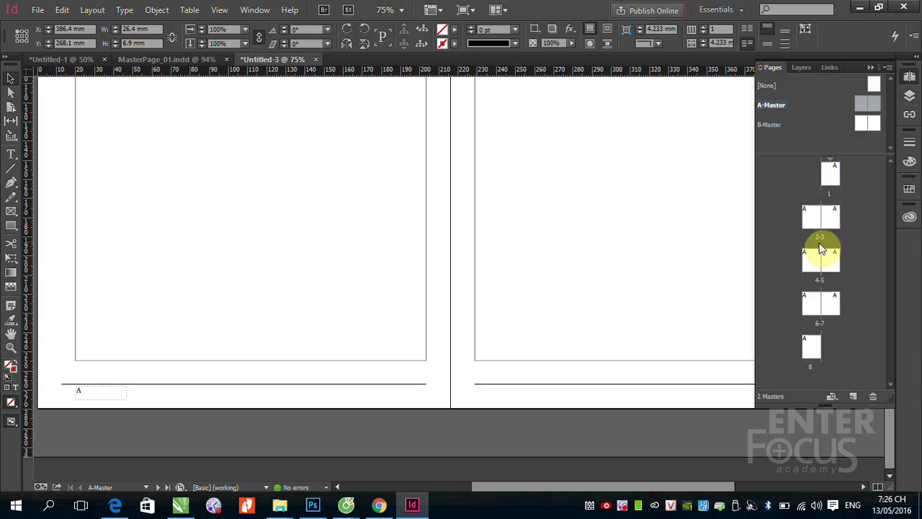
# Step: Add three B-Master pages (9–11) after page 8 and display spread 10–11
pyautogui.doubleClick(812, 352)
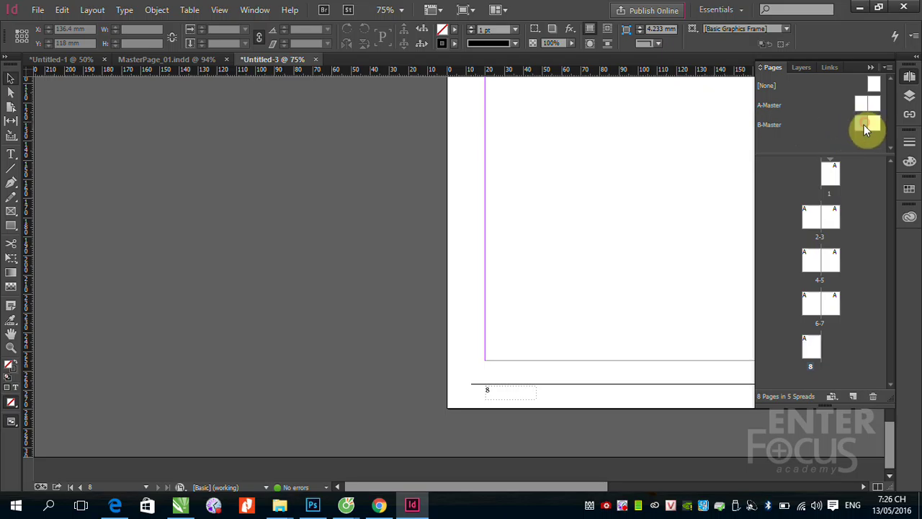
pyautogui.moveTo(863, 124); pyautogui.dragTo(840, 351)
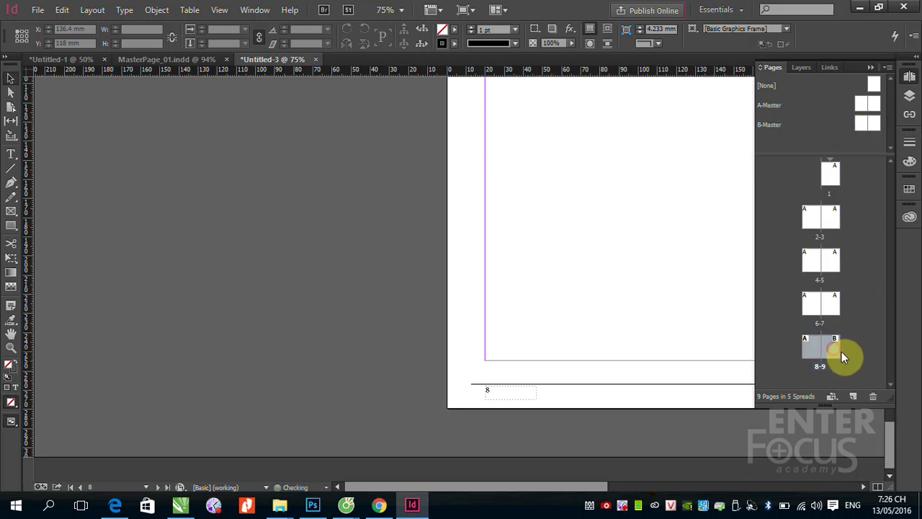
pyautogui.moveTo(873, 129); pyautogui.dragTo(823, 370)
pyautogui.doubleClick(820, 356)
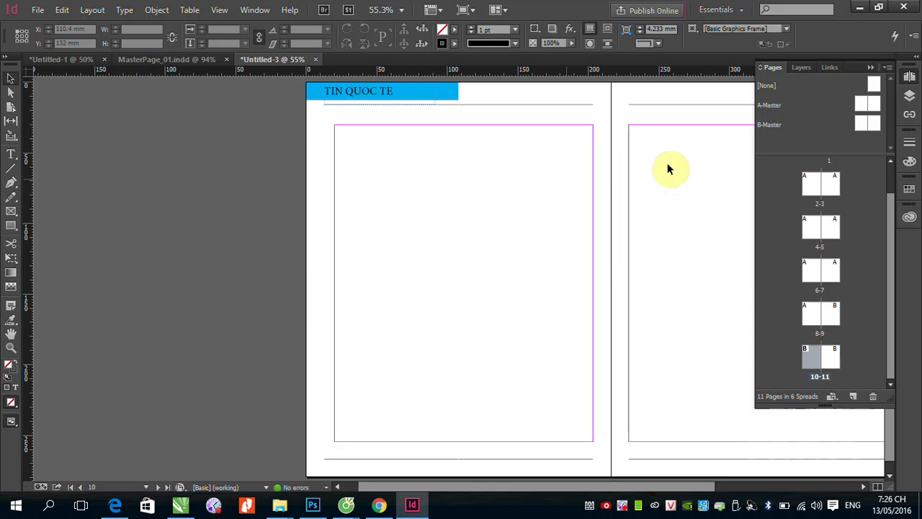
# Step: Copy both A-Master footer page-number frames and Paste in Place onto B-Master
pyautogui.doubleClick(859, 102)
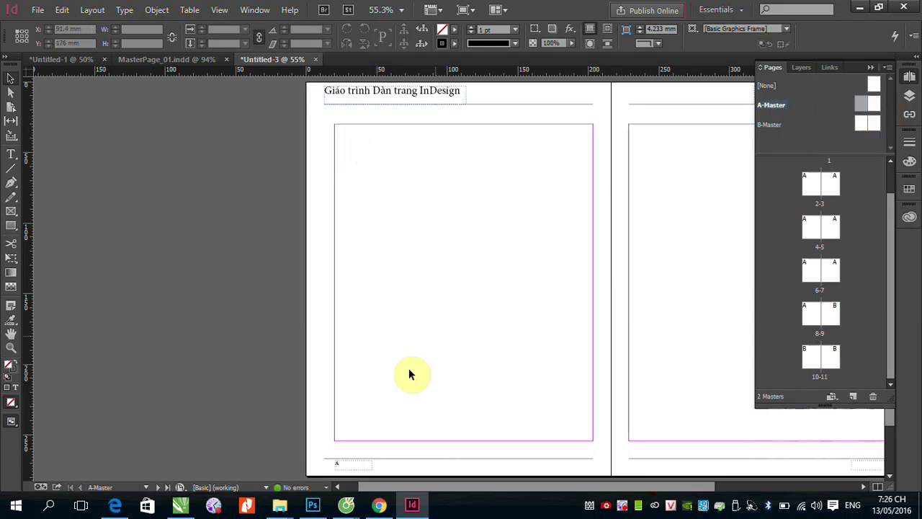
pyautogui.click(348, 468)
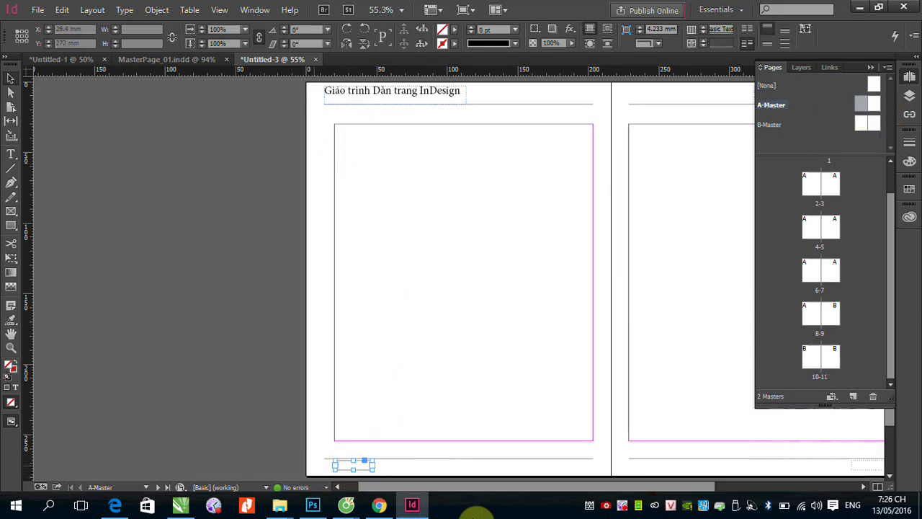
pyautogui.hotkey('ctrl', '-')
pyautogui.hotkey('ctrl', '-')
pyautogui.hotkey('ctrl', '-')
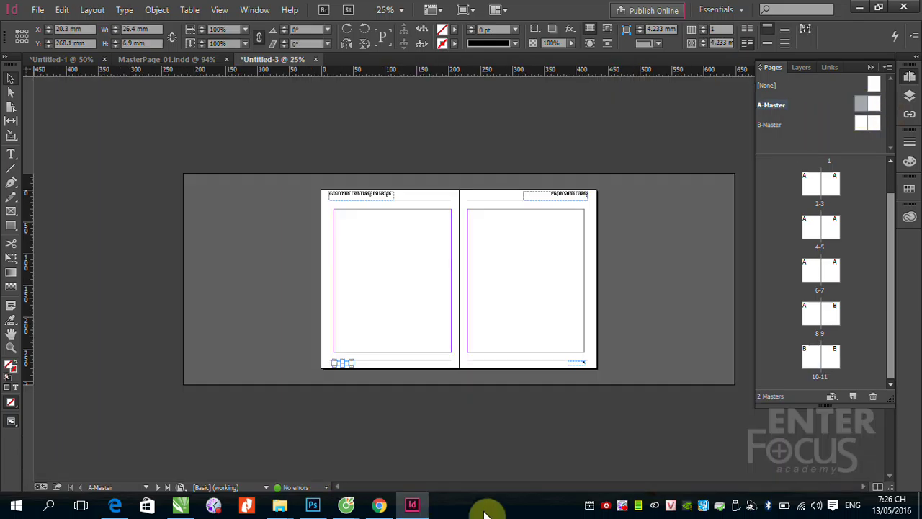
pyautogui.moveTo(575, 370); pyautogui.dragTo(576, 370)
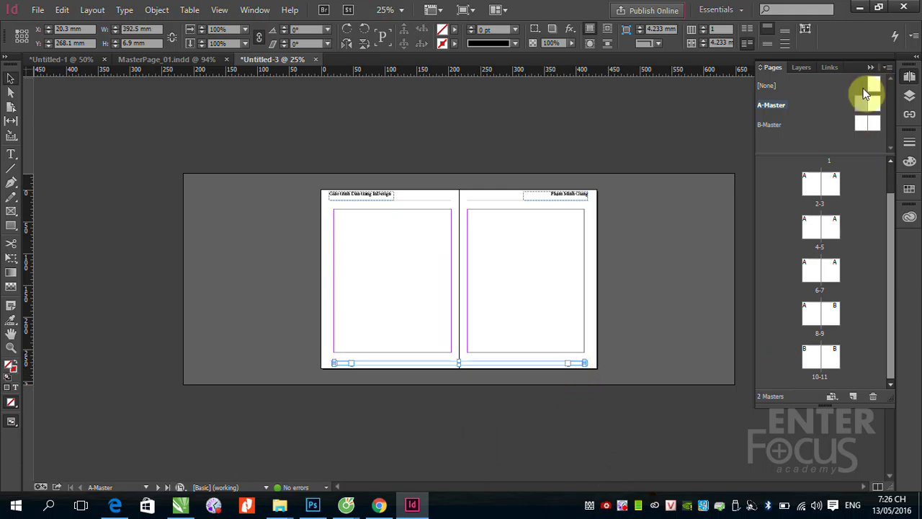
pyautogui.doubleClick(864, 127)
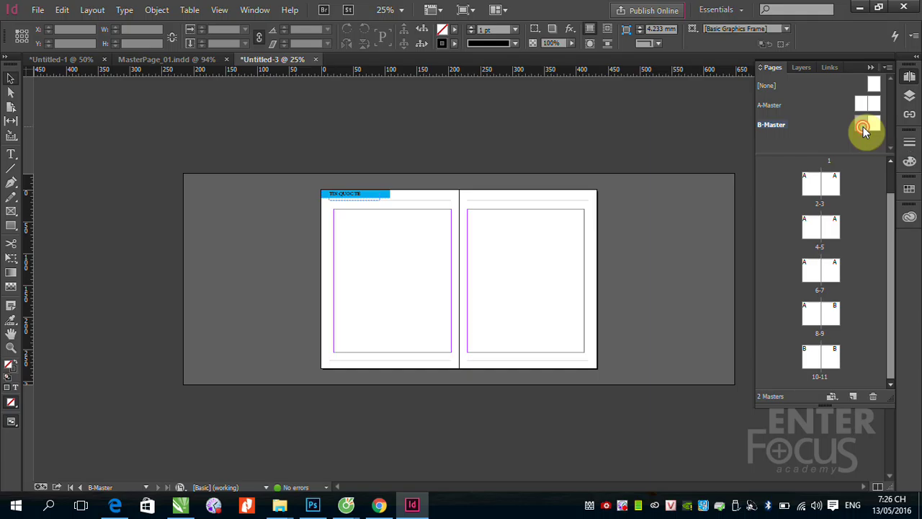
pyautogui.hotkey('ctrl', '0')
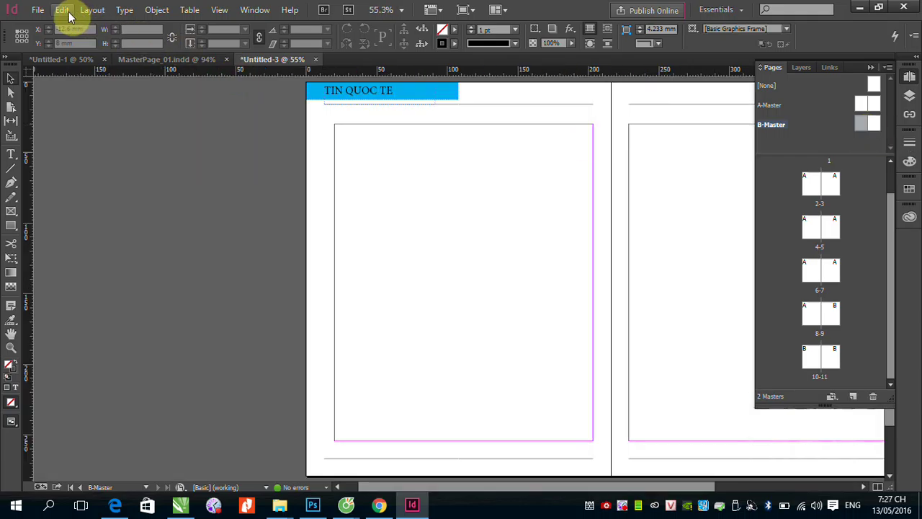
pyautogui.click(65, 10)
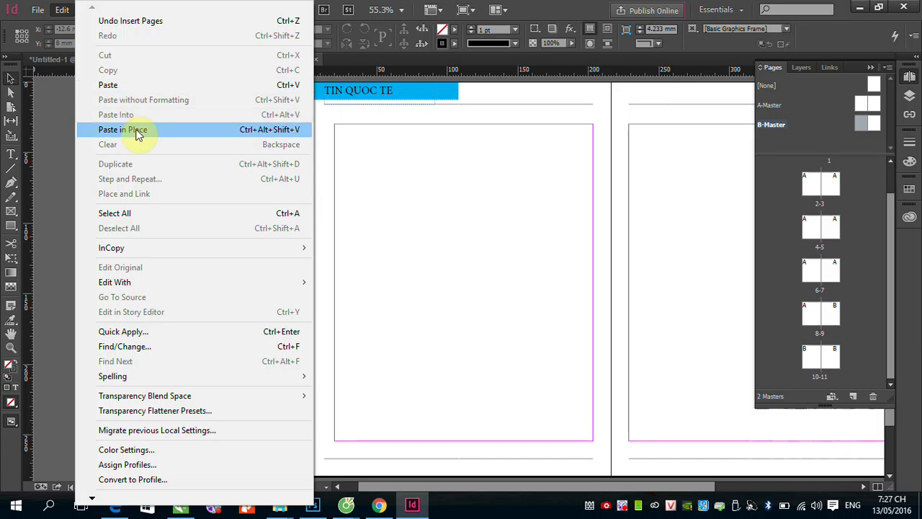
pyautogui.click(137, 130)
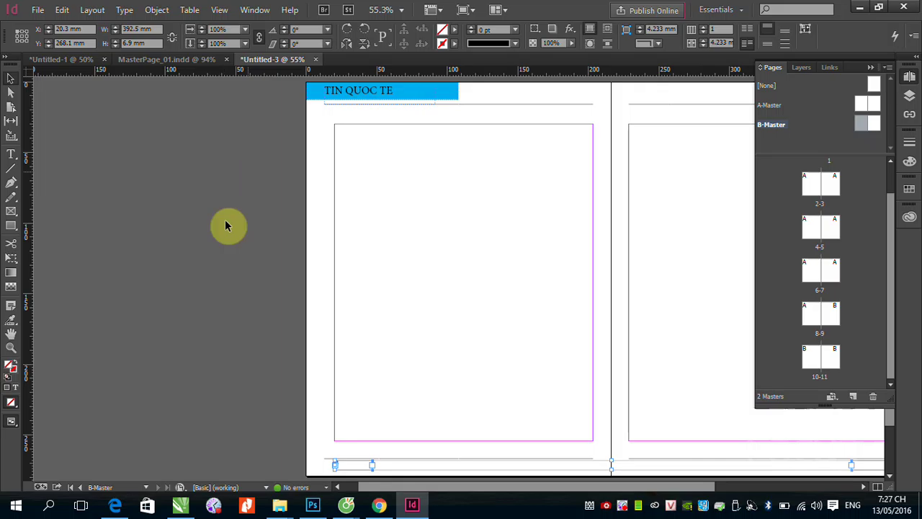
pyautogui.click(275, 404)
# Step: Zoom into B-Master's left footer frame and add test text 'B' after the marker
pyautogui.moveTo(331, 457); pyautogui.dragTo(384, 486)
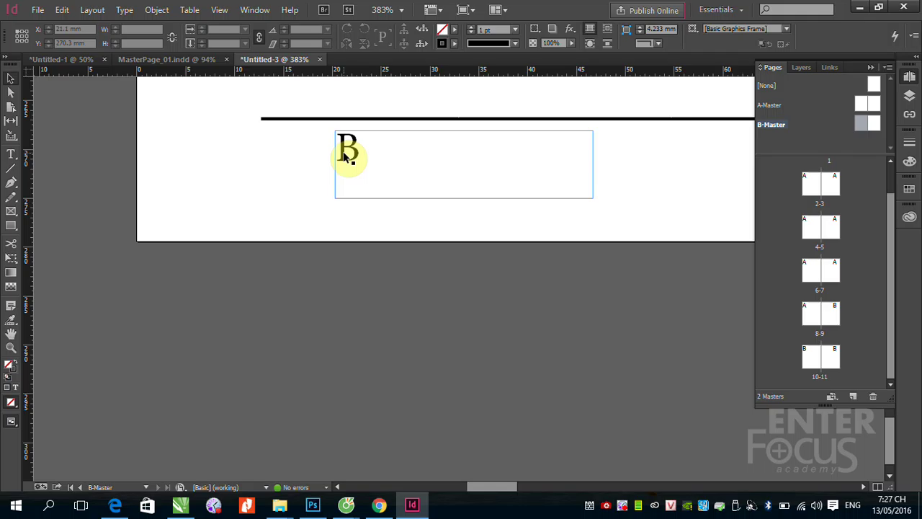
pyautogui.click(11, 154)
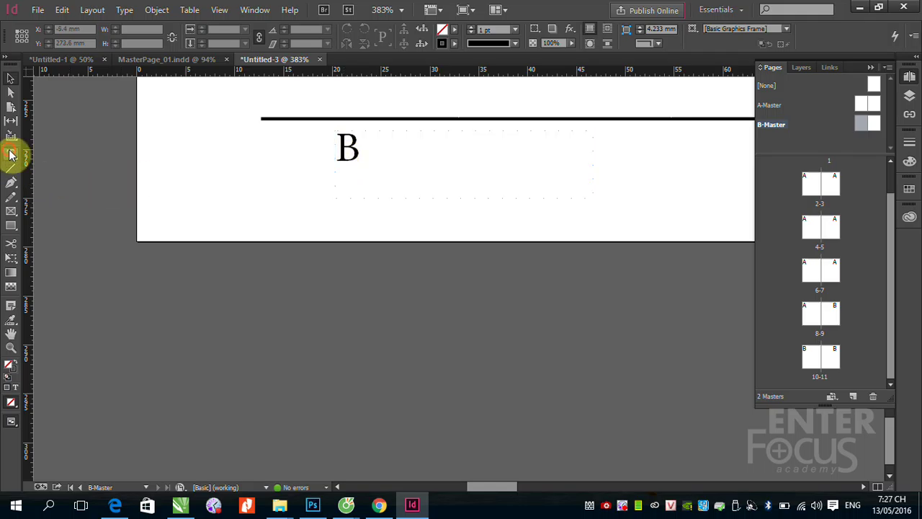
pyautogui.click(375, 159)
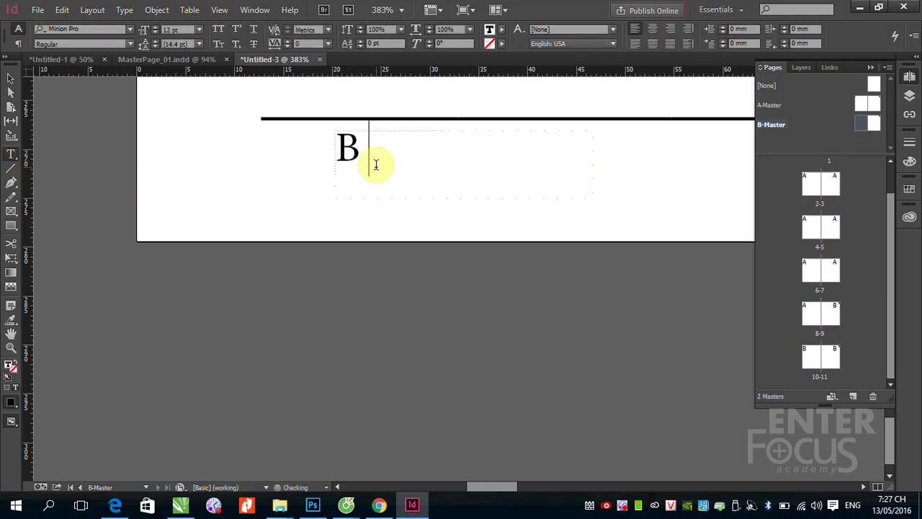
pyautogui.write('B')
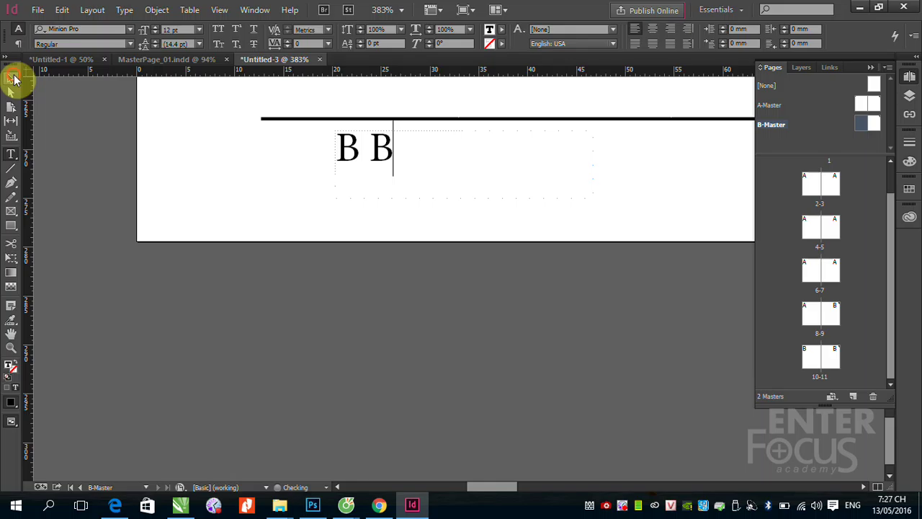
pyautogui.click(11, 77)
# Step: Check pages 8–10, then add a new page 12 based on B-Master
pyautogui.doubleClick(811, 356)
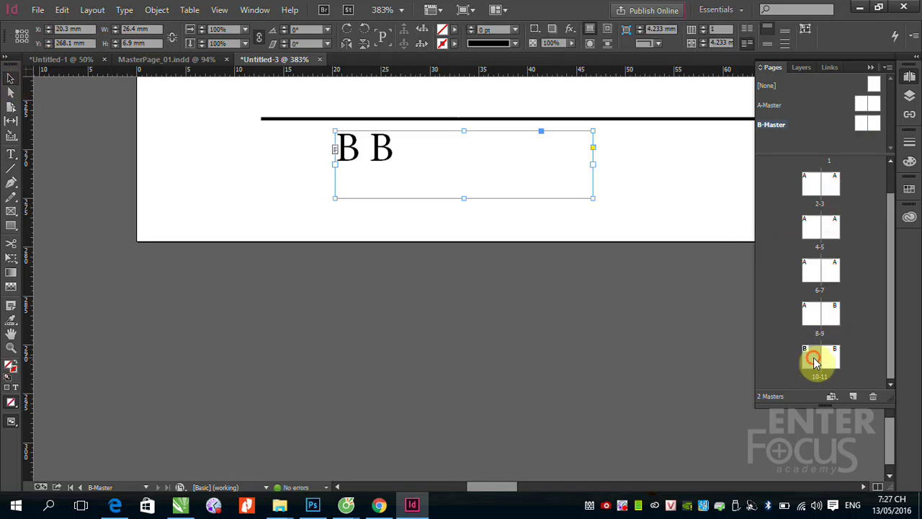
pyautogui.click(814, 318)
pyautogui.doubleClick(814, 318)
pyautogui.doubleClick(828, 317)
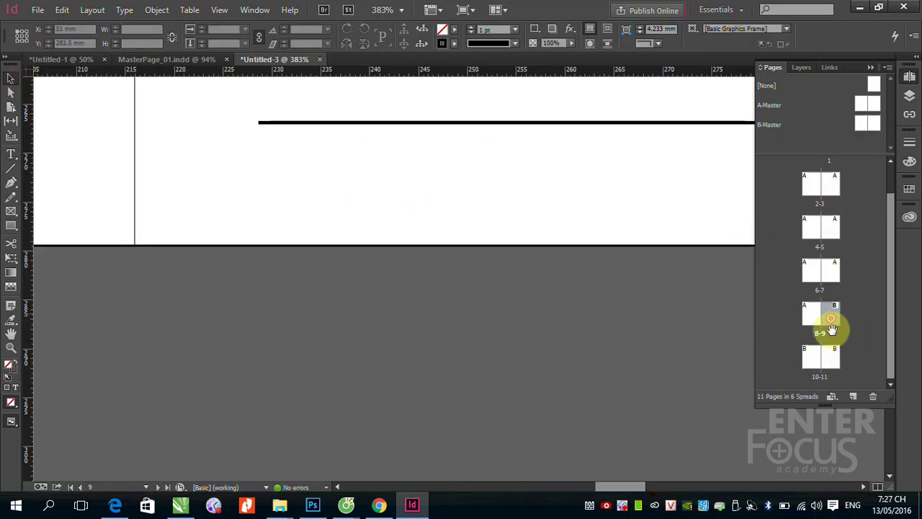
pyautogui.click(853, 397)
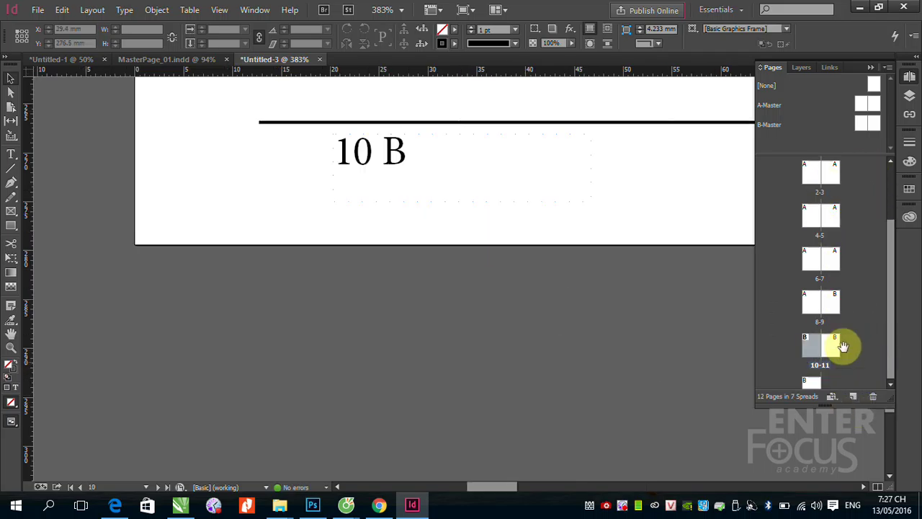
pyautogui.doubleClick(814, 383)
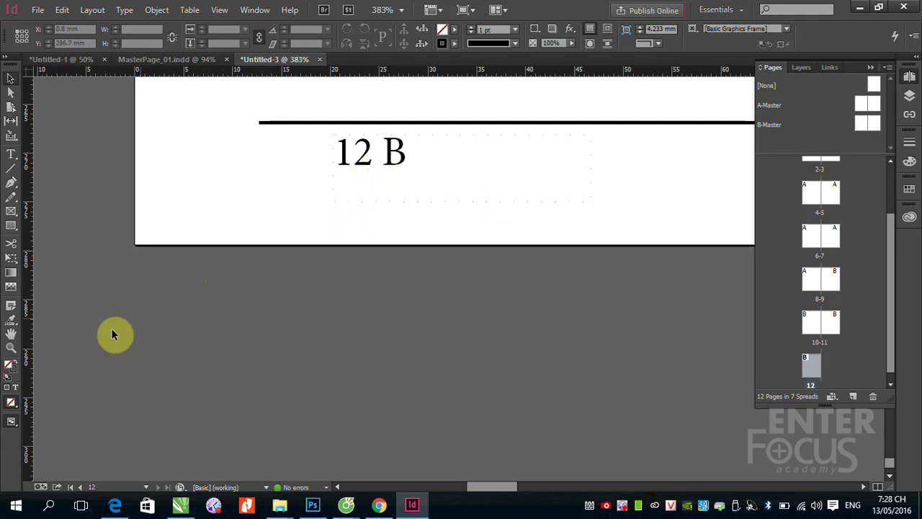
# Step: Delete the test text from B-Master's footer, leaving only the B page-number marker
pyautogui.doubleClick(868, 122)
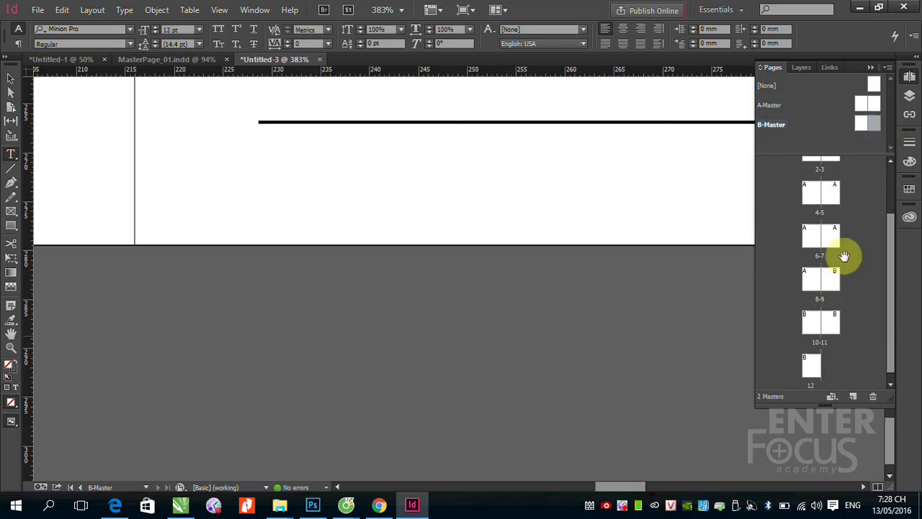
pyautogui.doubleClick(811, 366)
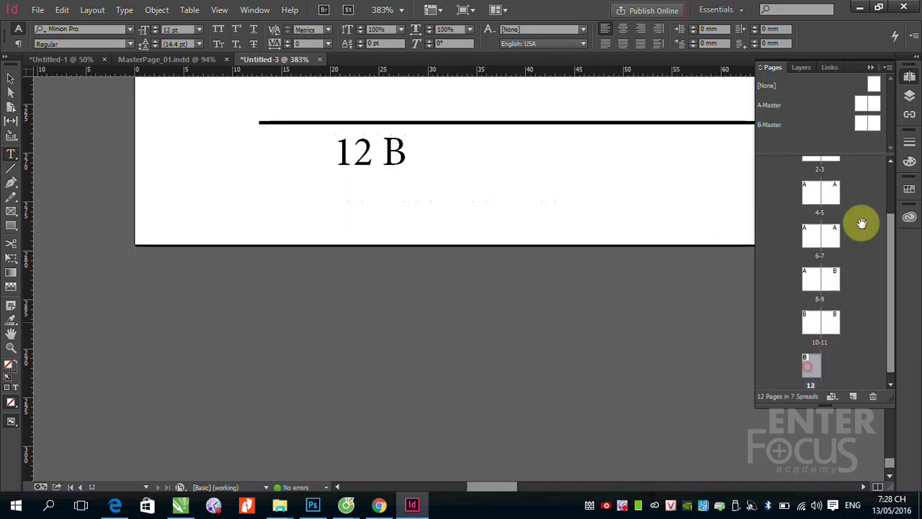
pyautogui.doubleClick(865, 124)
pyautogui.click(376, 151)
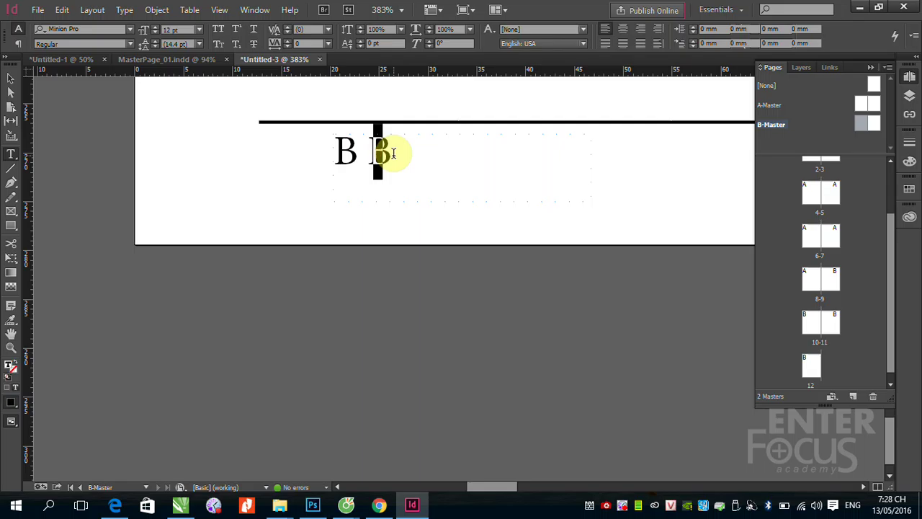
pyautogui.press('BackSpace')
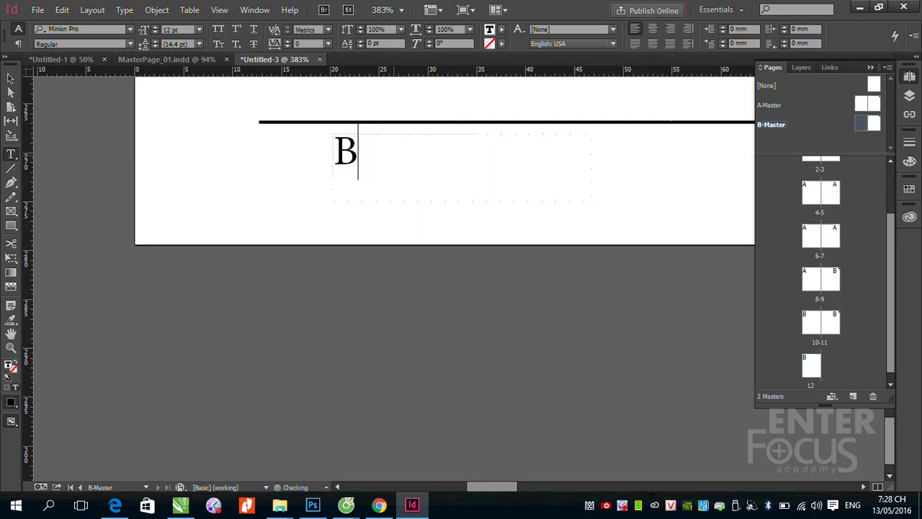
pyautogui.click(10, 81)
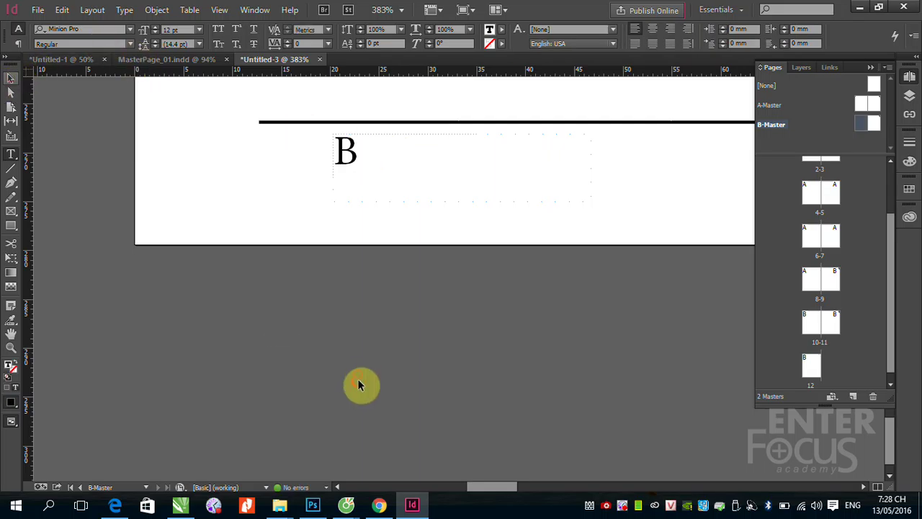